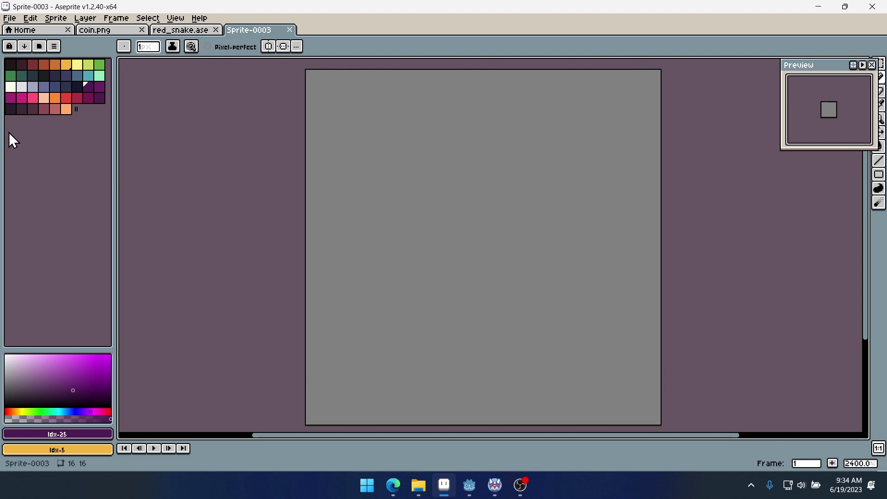
Load the Rosy-42 preset from the palette presets list
{"action": "left_click_drag", "start_coordinate": [526, 276], "coordinate": [480, 273]}
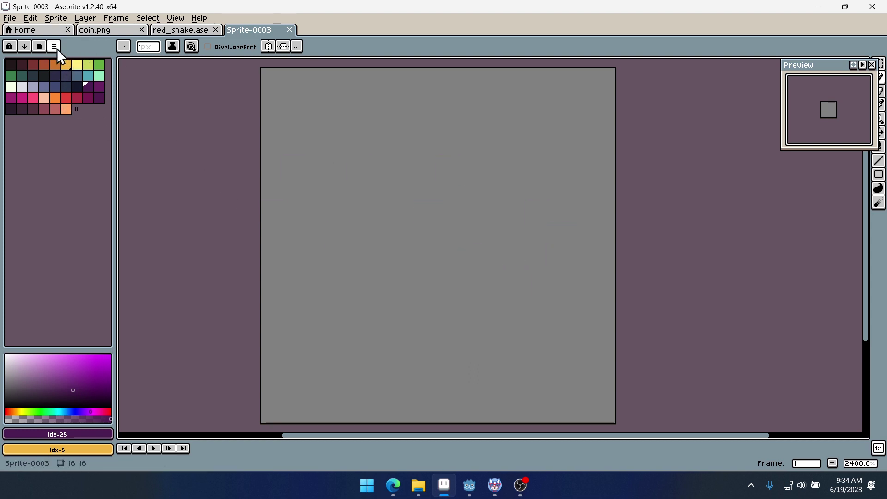
{"action": "left_click", "coordinate": [40, 47]}
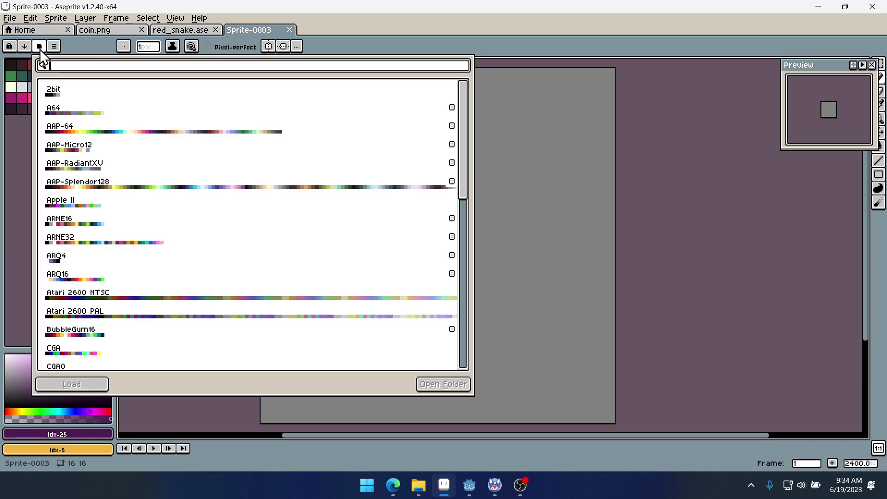
{"action": "scroll", "coordinate": [255, 220], "scroll_direction": "down", "scroll_amount": 15}
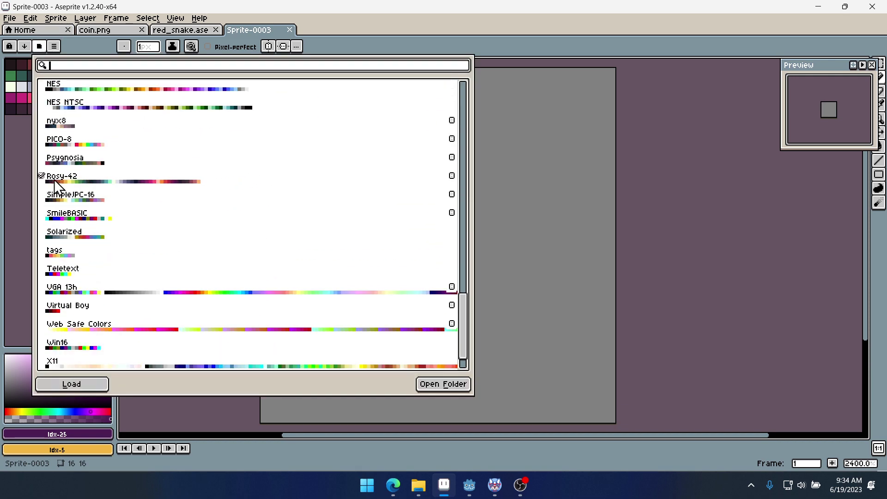
{"action": "left_click", "coordinate": [87, 180]}
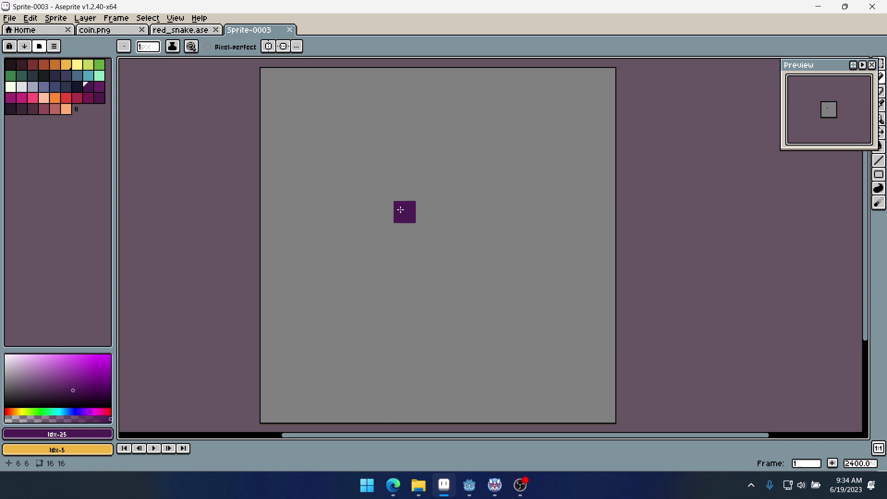
{"action": "left_click", "coordinate": [393, 485]}
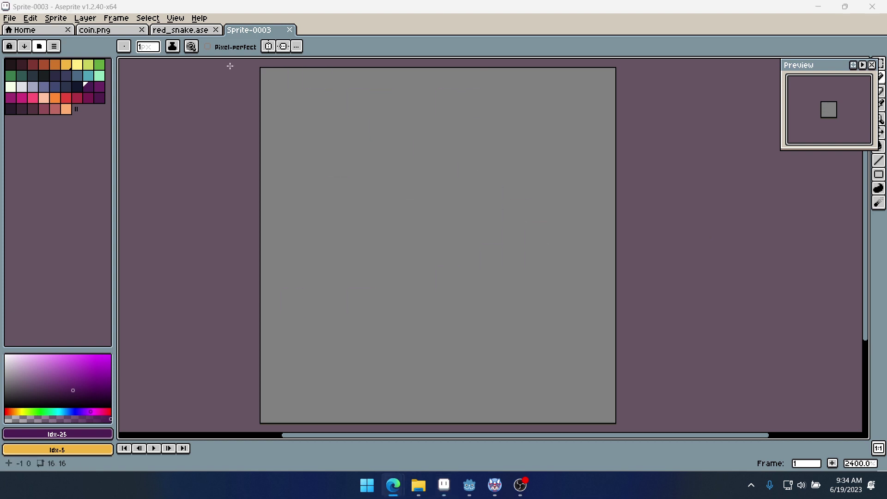
{"action": "left_click", "coordinate": [187, 28]}
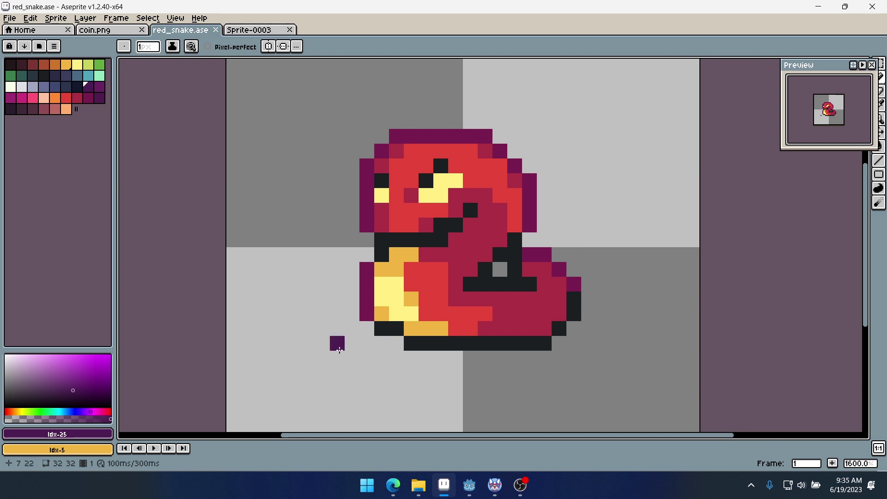
{"action": "scroll", "coordinate": [559, 210], "scroll_direction": "down", "scroll_amount": 4}
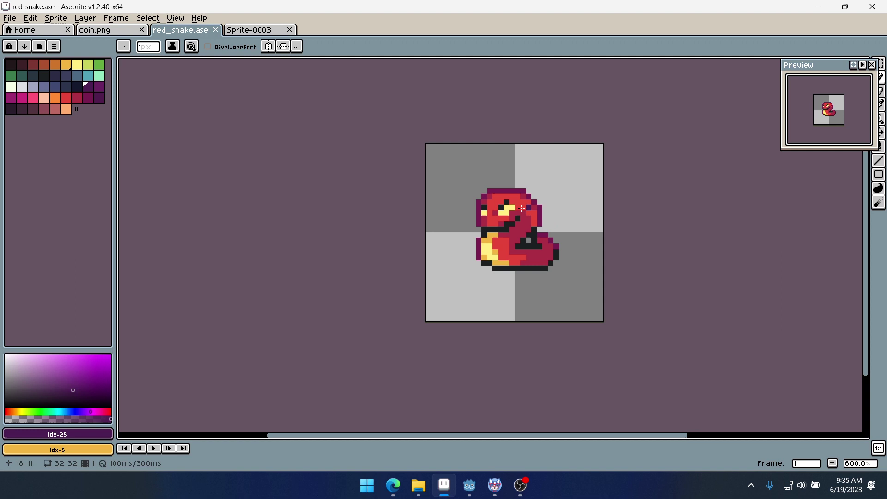
{"action": "scroll", "coordinate": [546, 224], "scroll_direction": "up", "scroll_amount": 3}
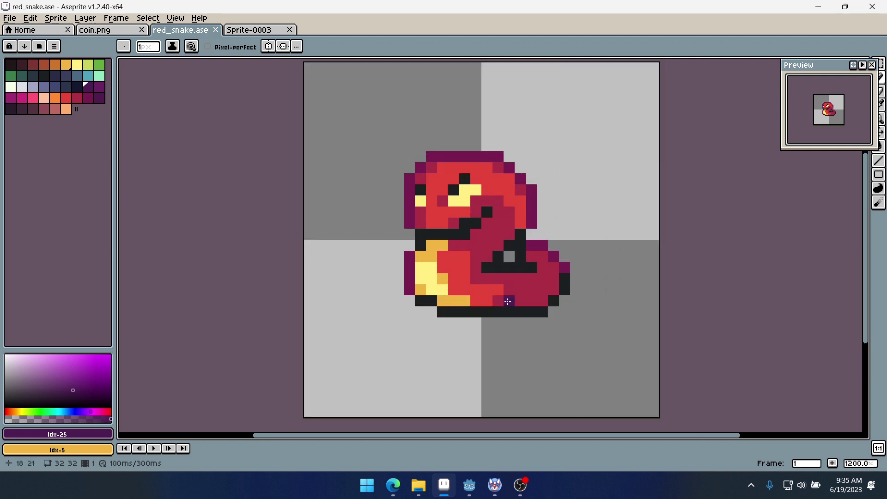
{"action": "scroll", "coordinate": [540, 264], "scroll_direction": "up", "scroll_amount": 1}
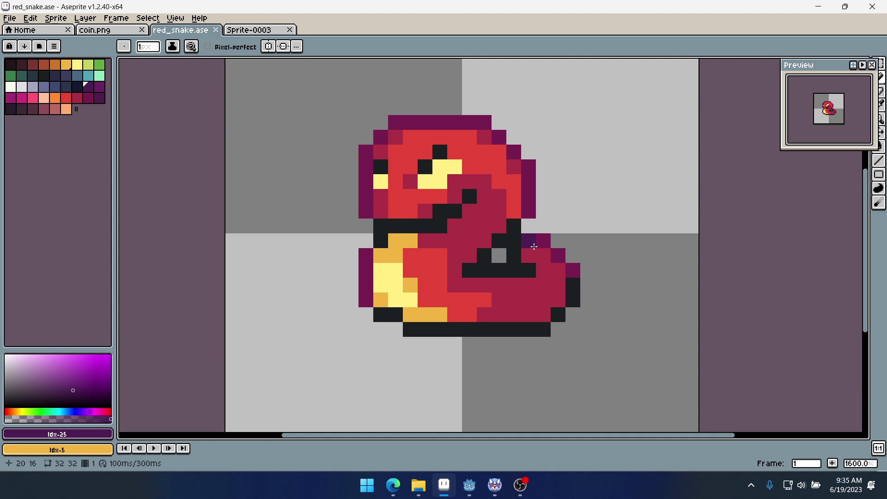
{"action": "left_click", "coordinate": [249, 29]}
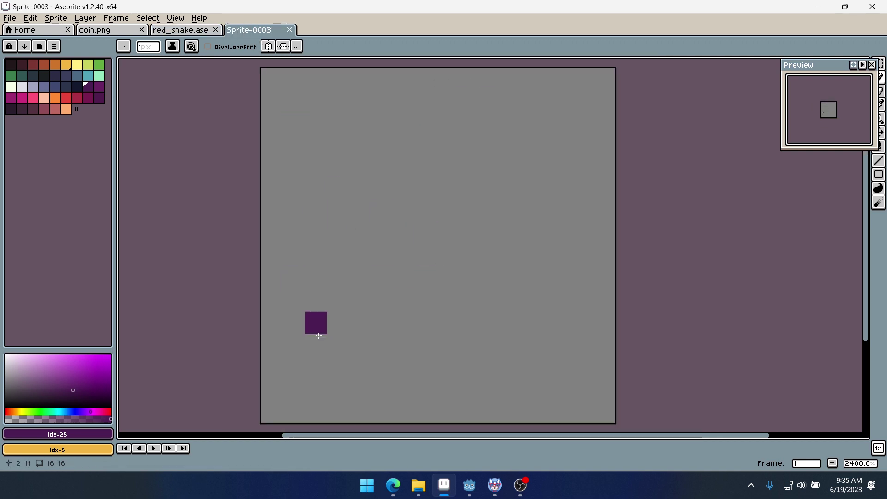
{"action": "left_click", "coordinate": [168, 31]}
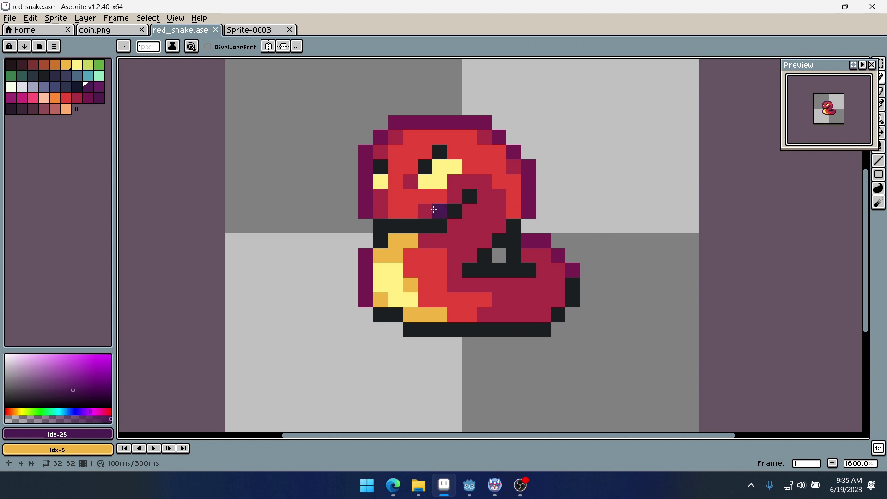
{"action": "left_click", "coordinate": [253, 30]}
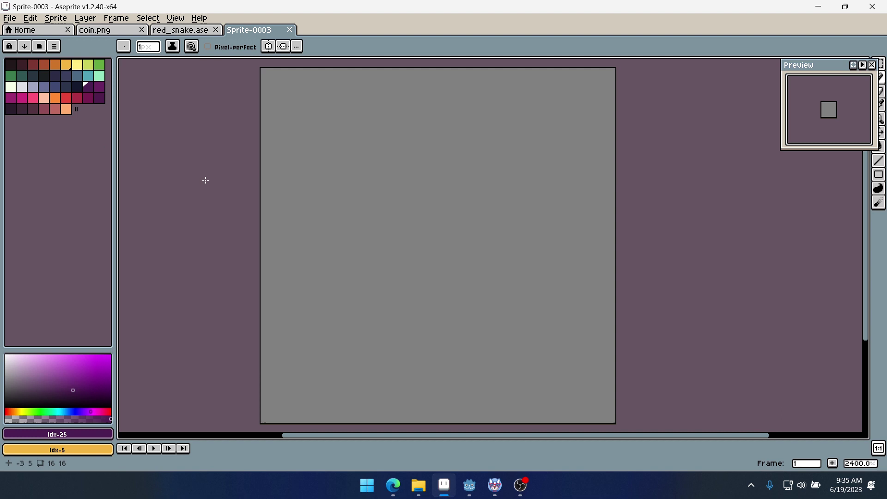
{"action": "left_click", "coordinate": [340, 208]}
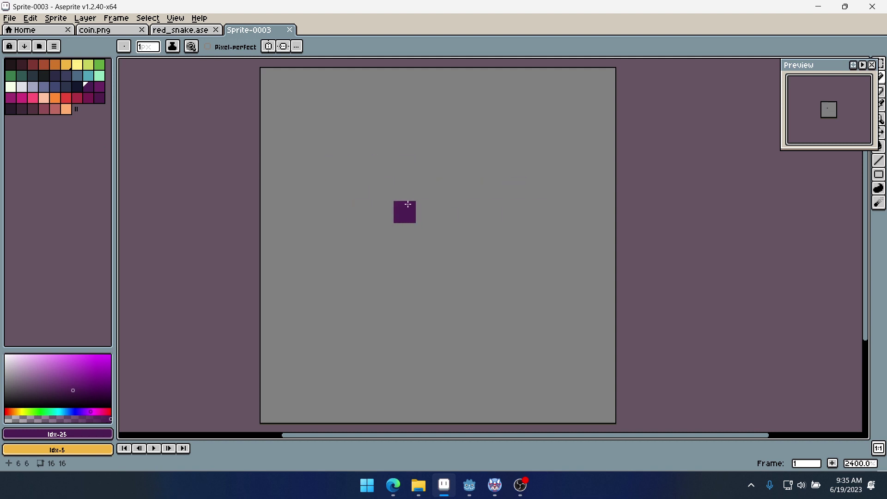
{"action": "scroll", "coordinate": [468, 208], "scroll_direction": "down", "scroll_amount": 3}
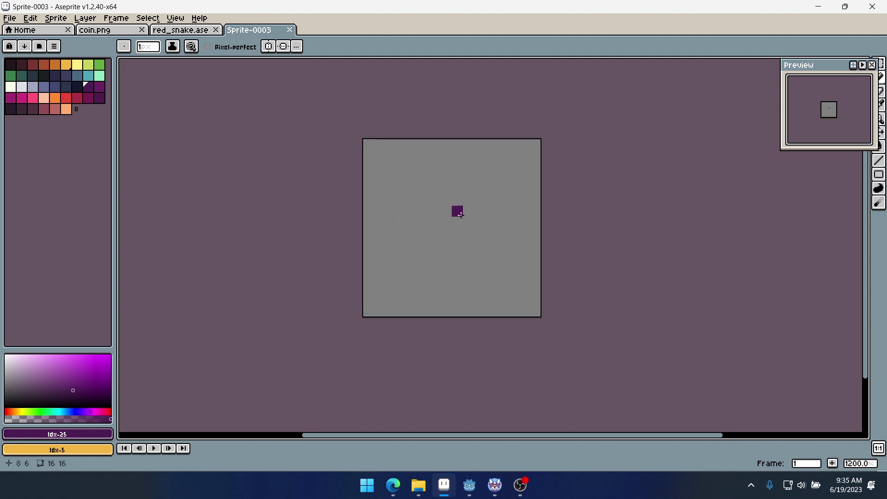
{"action": "scroll", "coordinate": [447, 223], "scroll_direction": "up", "scroll_amount": 1}
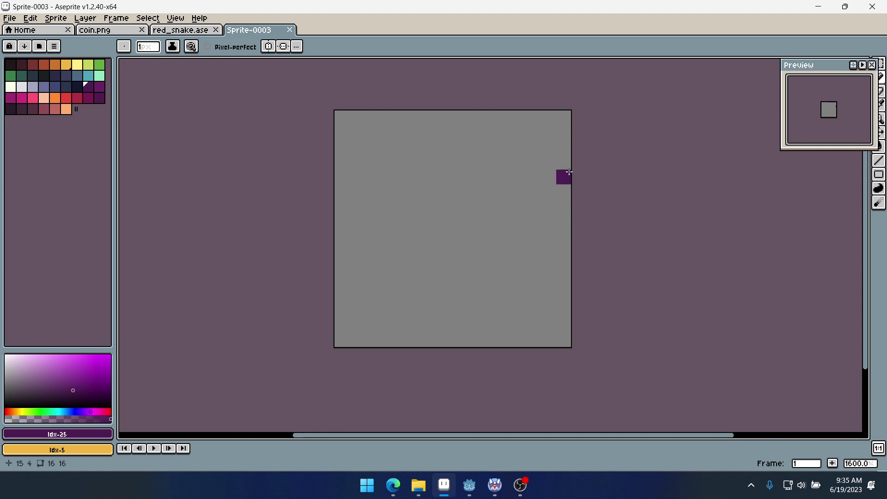
Back on the Sprite-0003 canvas, draw a dark purple arc and extend it into a ring
{"action": "left_click", "coordinate": [182, 30]}
{"action": "left_click", "coordinate": [264, 29]}
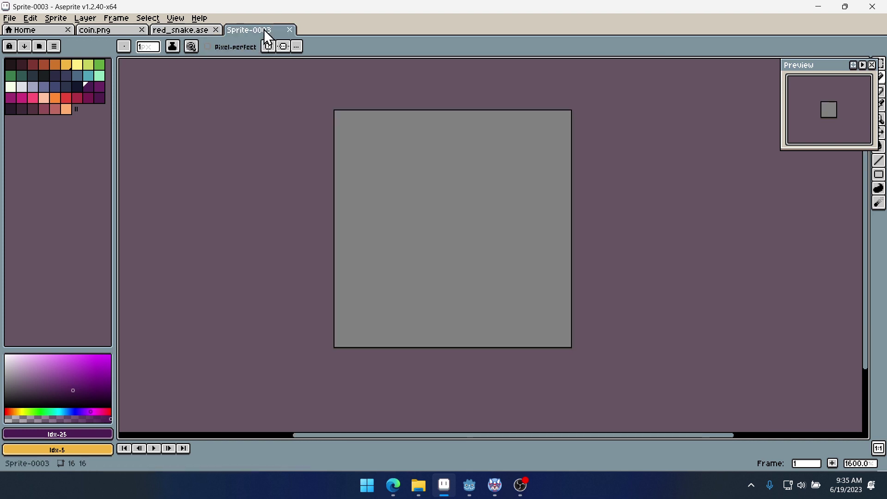
{"action": "scroll", "coordinate": [498, 200], "scroll_direction": "up", "scroll_amount": 3}
{"action": "scroll", "coordinate": [504, 205], "scroll_direction": "down", "scroll_amount": 1}
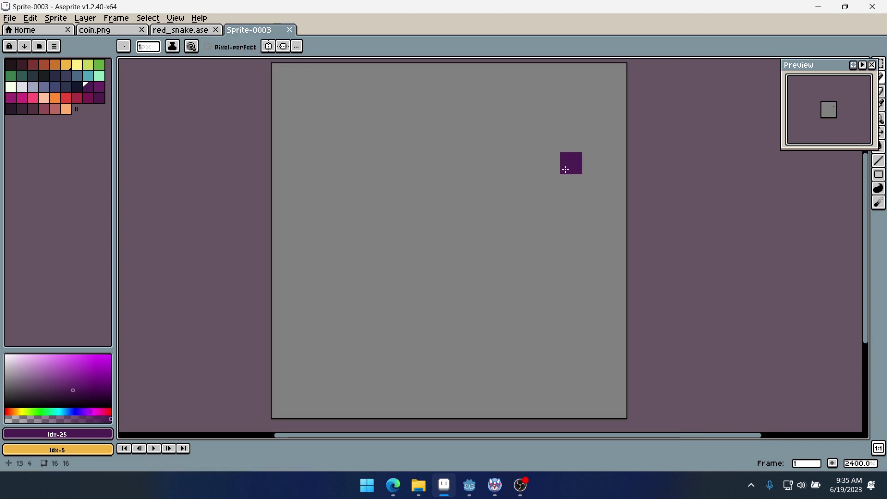
{"action": "mouse_move", "coordinate": [571, 162]}
{"action": "left_mouse_down"}
{"action": "mouse_move", "coordinate": [529, 149]}
{"action": "mouse_move", "coordinate": [461, 190]}
{"action": "mouse_move", "coordinate": [508, 262]}
{"action": "left_mouse_up"}
{"action": "scroll", "coordinate": [508, 262], "scroll_direction": "down", "scroll_amount": 1}
{"action": "mouse_move", "coordinate": [573, 217]}
{"action": "left_mouse_down"}
{"action": "mouse_move", "coordinate": [537, 165]}
{"action": "mouse_move", "coordinate": [483, 215]}
{"action": "mouse_move", "coordinate": [513, 254]}
{"action": "left_mouse_up"}
Thicken the ring with a wider stroke and start blocking out the bat's body
{"action": "key", "text": "alt"}
{"action": "scroll", "coordinate": [423, 195], "scroll_direction": "up", "scroll_amount": 2}
{"action": "scroll", "coordinate": [419, 189], "scroll_direction": "down", "scroll_amount": 1}
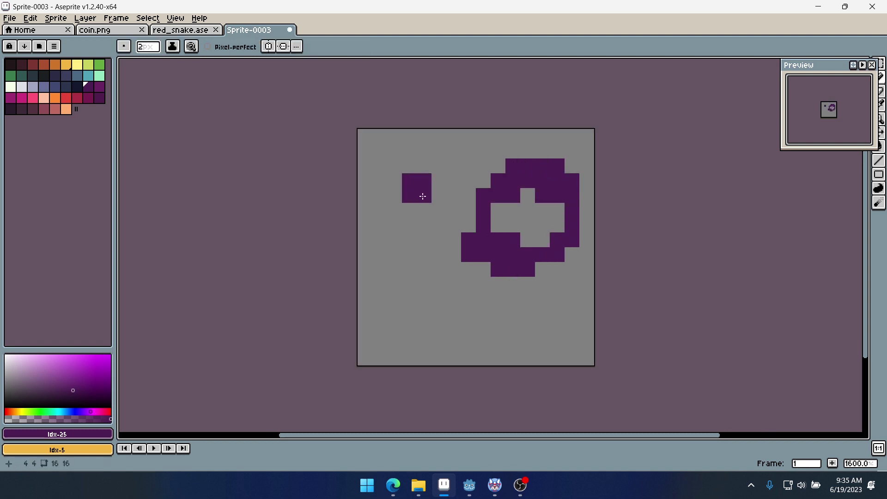
{"action": "mouse_move", "coordinate": [462, 220]}
{"action": "left_mouse_down"}
{"action": "mouse_move", "coordinate": [473, 283]}
{"action": "mouse_move", "coordinate": [481, 248]}
{"action": "mouse_move", "coordinate": [472, 228]}
{"action": "mouse_move", "coordinate": [576, 161]}
{"action": "mouse_move", "coordinate": [580, 252]}
{"action": "left_mouse_up"}
{"action": "mouse_move", "coordinate": [506, 199]}
{"action": "left_mouse_down"}
{"action": "mouse_move", "coordinate": [534, 197]}
{"action": "mouse_move", "coordinate": [504, 226]}
{"action": "mouse_move", "coordinate": [535, 233]}
{"action": "mouse_move", "coordinate": [525, 188]}
{"action": "mouse_move", "coordinate": [496, 244]}
{"action": "mouse_move", "coordinate": [546, 231]}
{"action": "mouse_move", "coordinate": [527, 188]}
{"action": "mouse_move", "coordinate": [492, 208]}
{"action": "mouse_move", "coordinate": [554, 247]}
{"action": "mouse_move", "coordinate": [557, 197]}
{"action": "left_mouse_up"}
Add a lower-left tail, undo its end, and paint a wide wing reaching up-left
{"action": "mouse_move", "coordinate": [532, 245]}
{"action": "left_mouse_down"}
{"action": "mouse_move", "coordinate": [472, 308]}
{"action": "mouse_move", "coordinate": [476, 253]}
{"action": "mouse_move", "coordinate": [428, 317]}
{"action": "mouse_move", "coordinate": [467, 308]}
{"action": "mouse_move", "coordinate": [502, 261]}
{"action": "mouse_move", "coordinate": [491, 303]}
{"action": "left_mouse_up"}
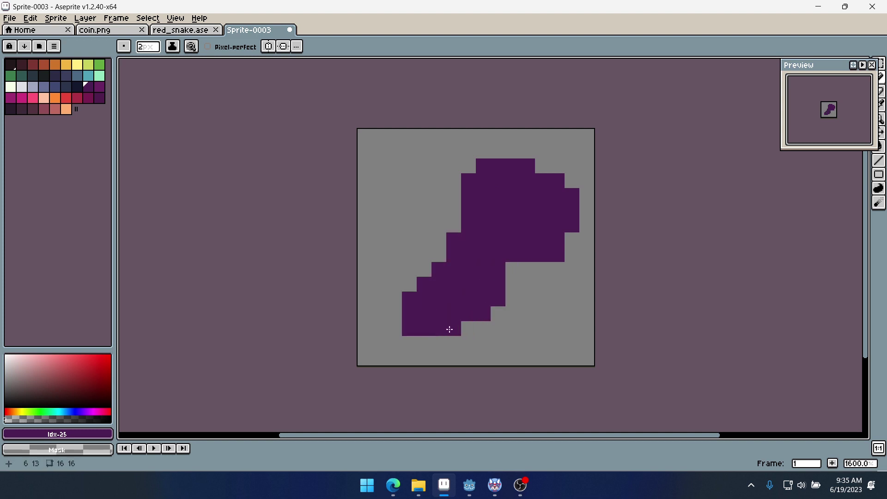
{"action": "key", "text": "ctrl+z"}
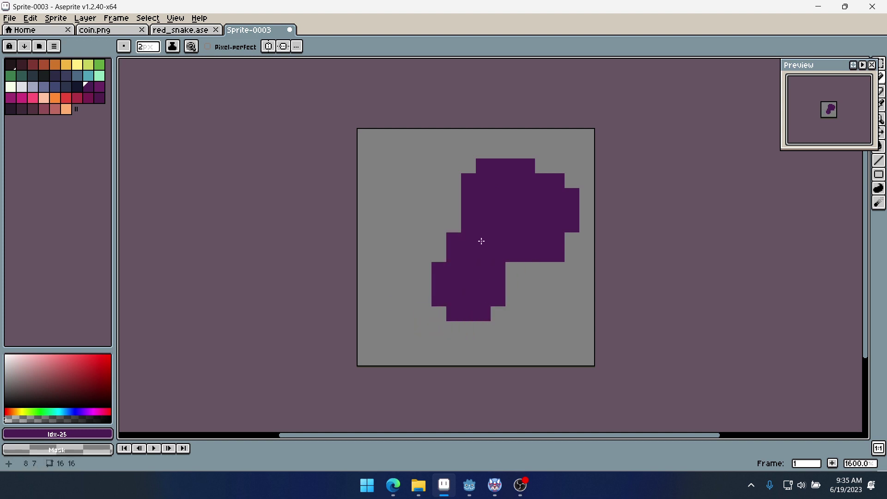
{"action": "left_click_drag", "start_coordinate": [443, 249], "coordinate": [424, 199]}
{"action": "left_click_drag", "start_coordinate": [453, 247], "coordinate": [413, 177]}
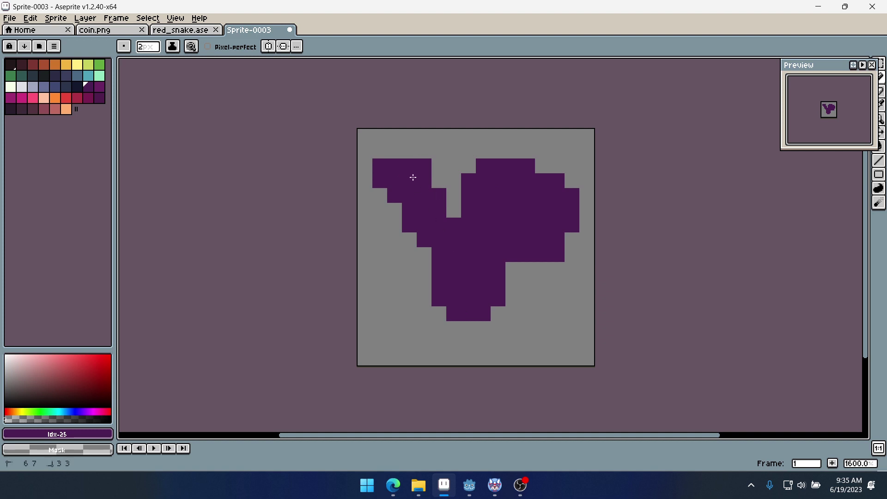
Move the whole bat one pixel right and two pixels down
{"action": "key", "text": "m"}
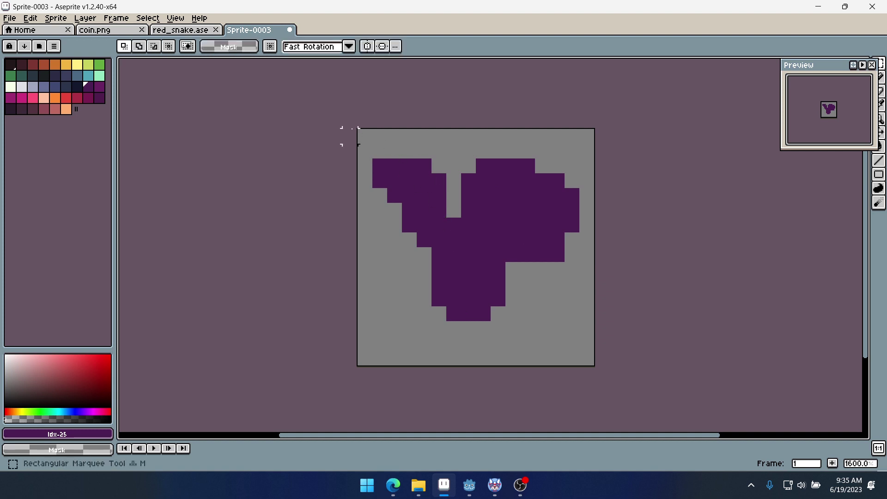
{"action": "left_click_drag", "start_coordinate": [350, 131], "coordinate": [630, 359]}
{"action": "left_click_drag", "start_coordinate": [529, 242], "coordinate": [544, 272]}
{"action": "left_click", "coordinate": [673, 326]}
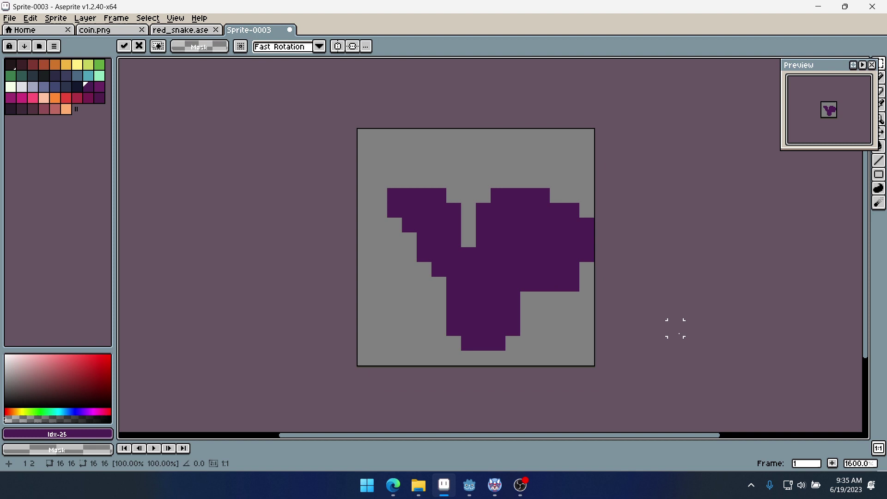
Extend the left wing to the canvas edge in dark purple with a stepped underside
{"action": "key", "text": "b"}
{"action": "left_click", "coordinate": [519, 253], "text": "alt"}
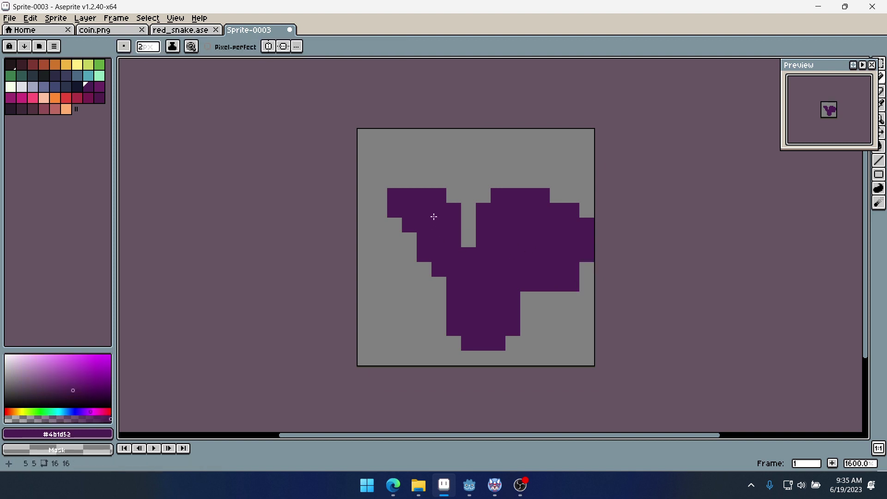
{"action": "mouse_move", "coordinate": [447, 221]}
{"action": "left_mouse_down"}
{"action": "mouse_move", "coordinate": [382, 217]}
{"action": "mouse_move", "coordinate": [391, 213]}
{"action": "left_mouse_up"}
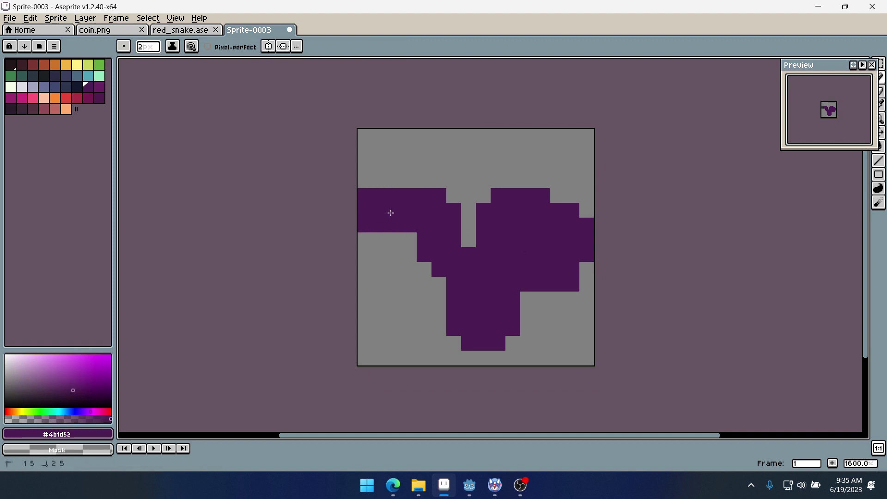
{"action": "left_click", "coordinate": [380, 238], "text": "alt"}
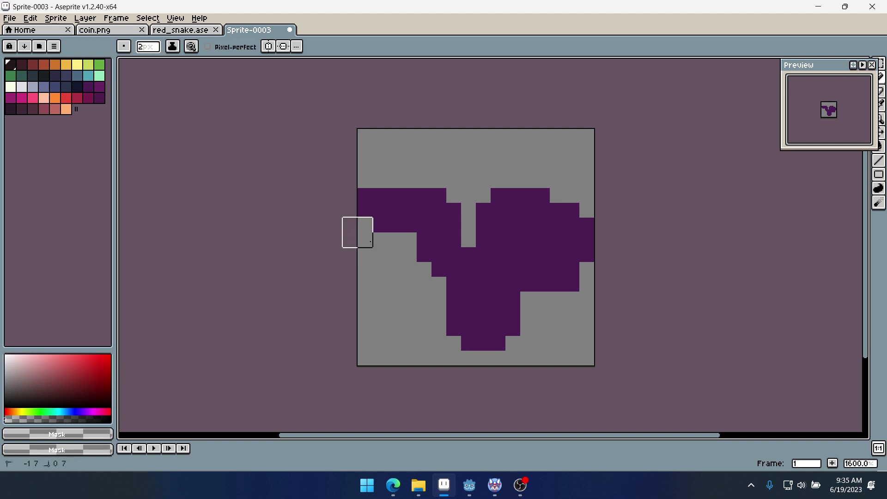
{"action": "left_click", "coordinate": [396, 212], "text": "alt"}
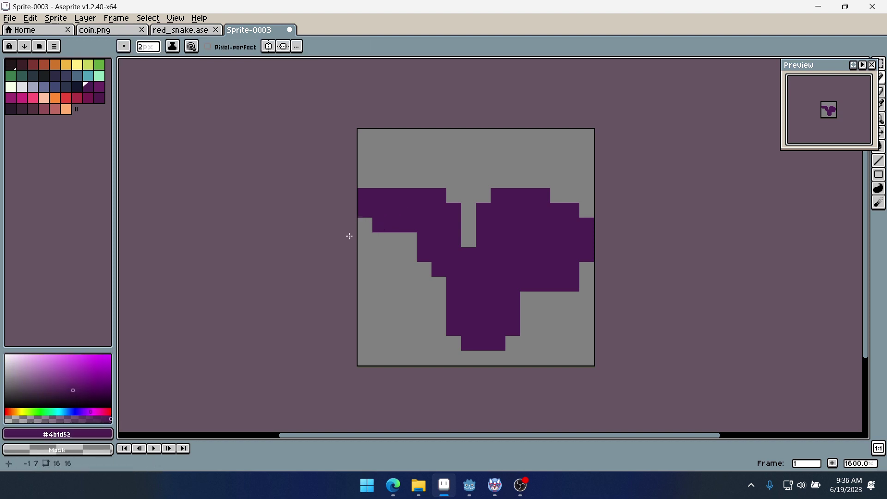
{"action": "left_click", "coordinate": [417, 245]}
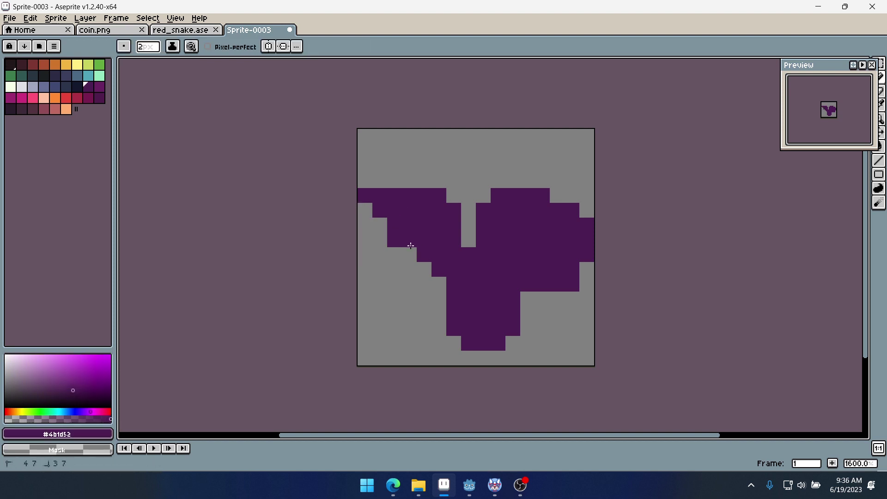
{"action": "mouse_move", "coordinate": [411, 245]}
{"action": "left_mouse_down"}
{"action": "mouse_move", "coordinate": [391, 265]}
{"action": "mouse_move", "coordinate": [403, 253]}
{"action": "mouse_move", "coordinate": [436, 269]}
{"action": "mouse_move", "coordinate": [430, 299]}
{"action": "mouse_move", "coordinate": [470, 291]}
{"action": "mouse_move", "coordinate": [431, 314]}
{"action": "left_mouse_up"}
Erase a stray block below the body and a block from the right wing's edge
{"action": "key", "text": "i"}
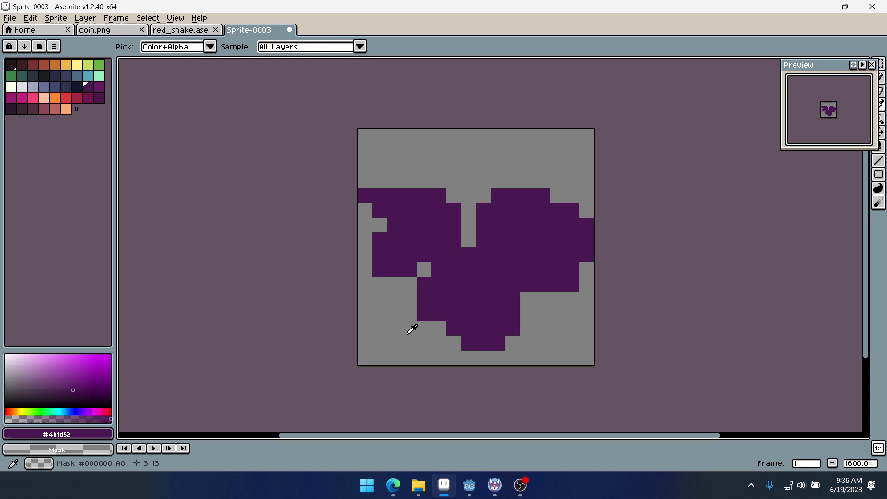
{"action": "key", "text": "b"}
{"action": "right_click", "coordinate": [434, 328]}
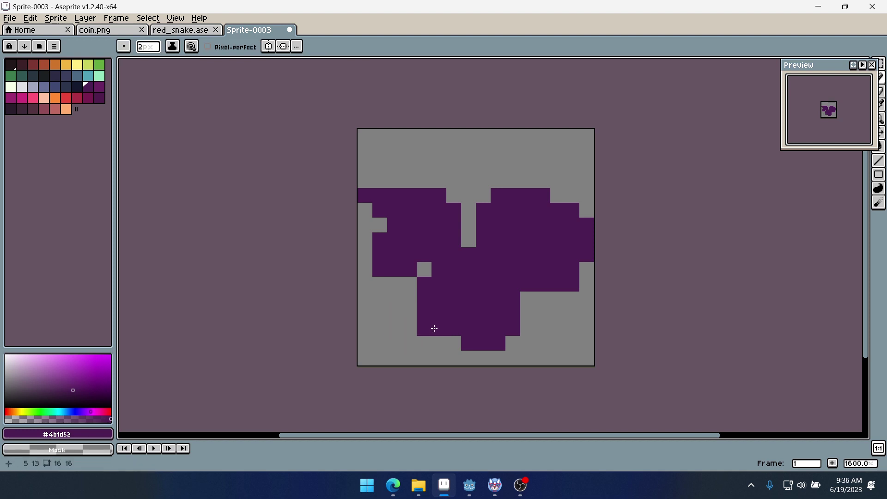
{"action": "right_click", "coordinate": [595, 291]}
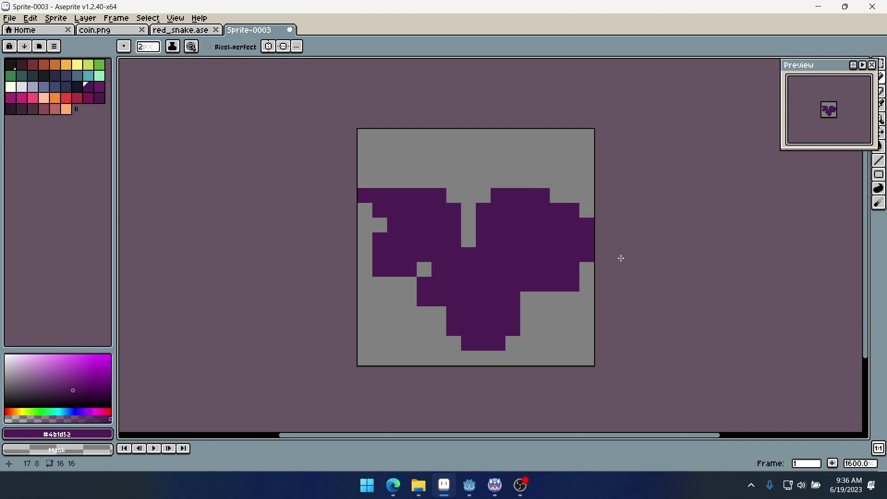
Undo the blob and paint a compact blocky body near the centre, trimming its corners
{"action": "key", "text": "ctrl+z"}
{"action": "key", "text": "ctrl+z"}
{"action": "key", "text": "ctrl+z"}
{"action": "key", "text": "ctrl+z"}
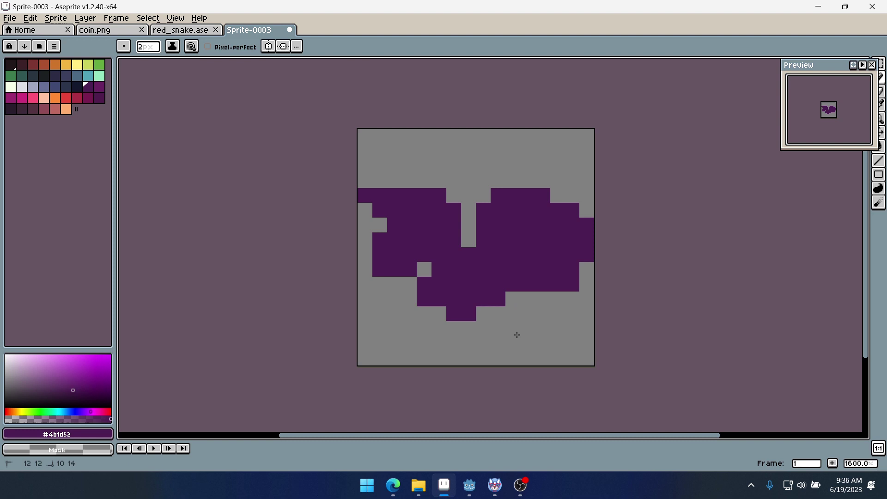
{"action": "key", "text": "ctrl+z"}
{"action": "key", "text": "ctrl+z"}
{"action": "key", "text": "ctrl+z"}
{"action": "key", "text": "ctrl+z"}
{"action": "key", "text": "ctrl+z"}
{"action": "key", "text": "ctrl+z"}
{"action": "key", "text": "ctrl+z"}
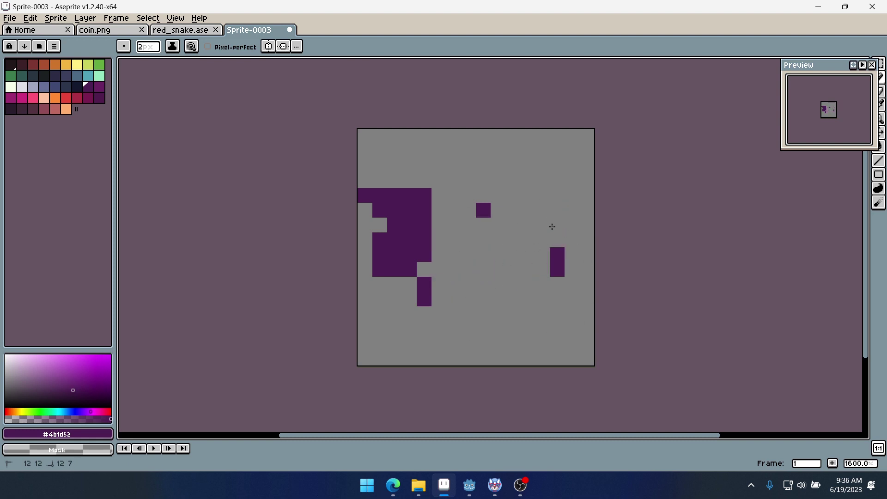
{"action": "key", "text": "ctrl+z"}
{"action": "key", "text": "ctrl+z"}
{"action": "key", "text": "ctrl+z"}
{"action": "key", "text": "ctrl+z"}
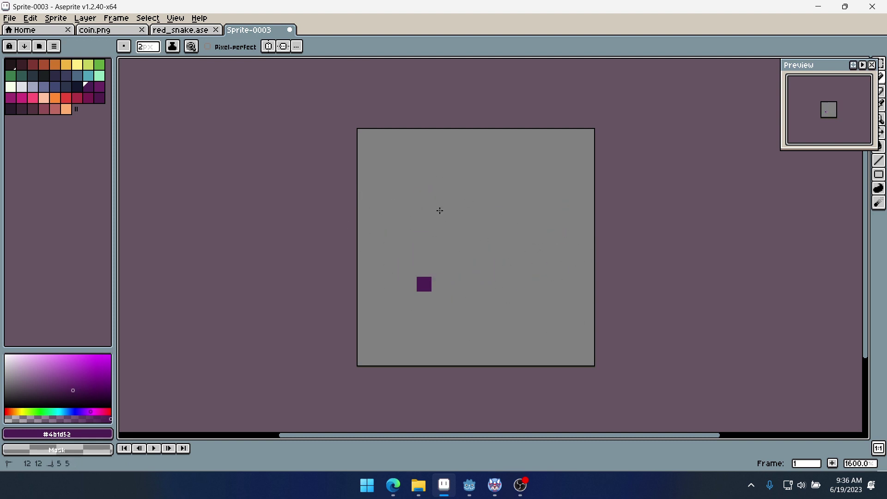
{"action": "mouse_move", "coordinate": [506, 247]}
{"action": "left_mouse_down"}
{"action": "mouse_move", "coordinate": [523, 222]}
{"action": "mouse_move", "coordinate": [469, 239]}
{"action": "mouse_move", "coordinate": [457, 288]}
{"action": "mouse_move", "coordinate": [502, 277]}
{"action": "mouse_move", "coordinate": [508, 234]}
{"action": "mouse_move", "coordinate": [470, 261]}
{"action": "mouse_move", "coordinate": [506, 295]}
{"action": "mouse_move", "coordinate": [523, 238]}
{"action": "left_mouse_up"}
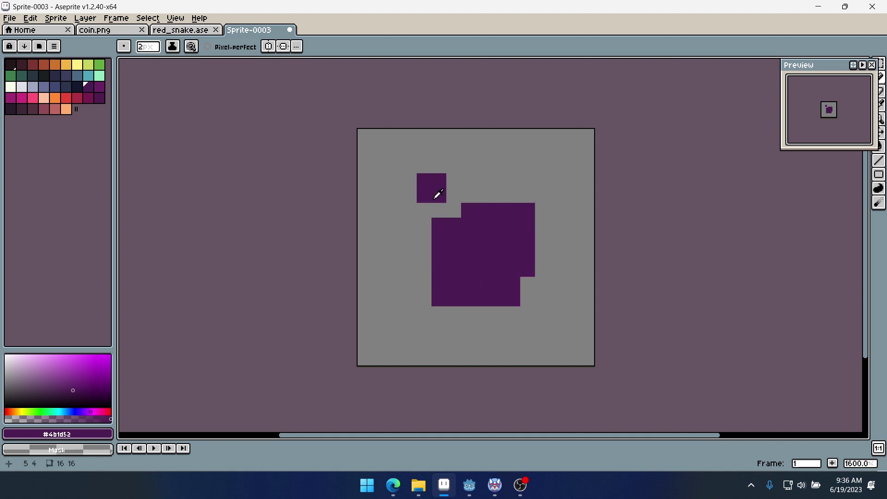
{"action": "right_click", "coordinate": [439, 240]}
{"action": "right_click", "coordinate": [544, 211]}
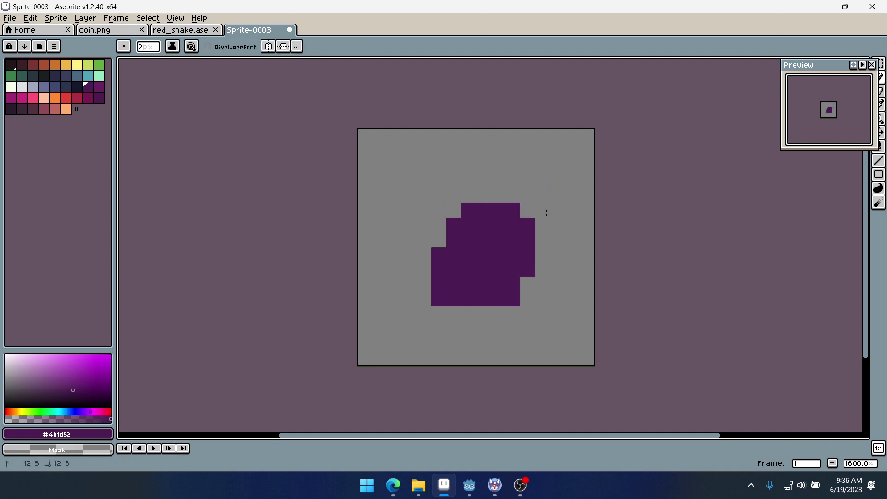
Add left and right ears on top of the body, then undo the extra ear blocks
{"action": "left_click", "coordinate": [459, 194]}
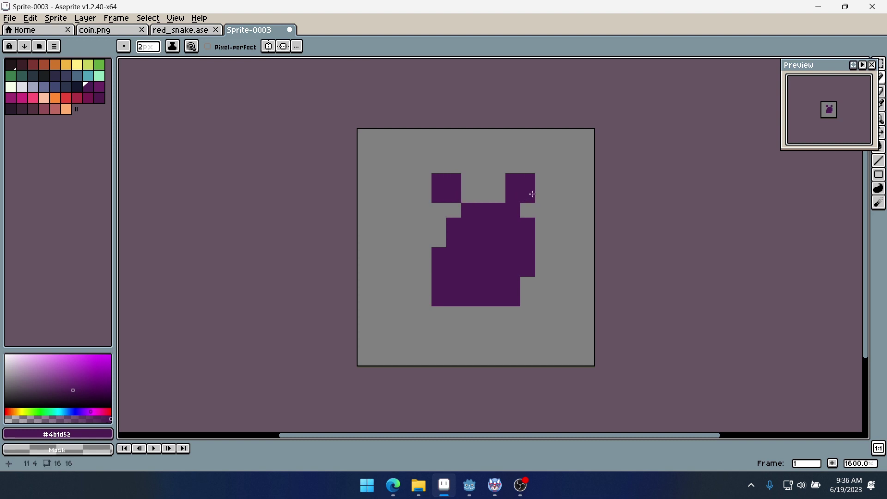
{"action": "left_click", "coordinate": [468, 205]}
{"action": "left_click", "coordinate": [539, 211]}
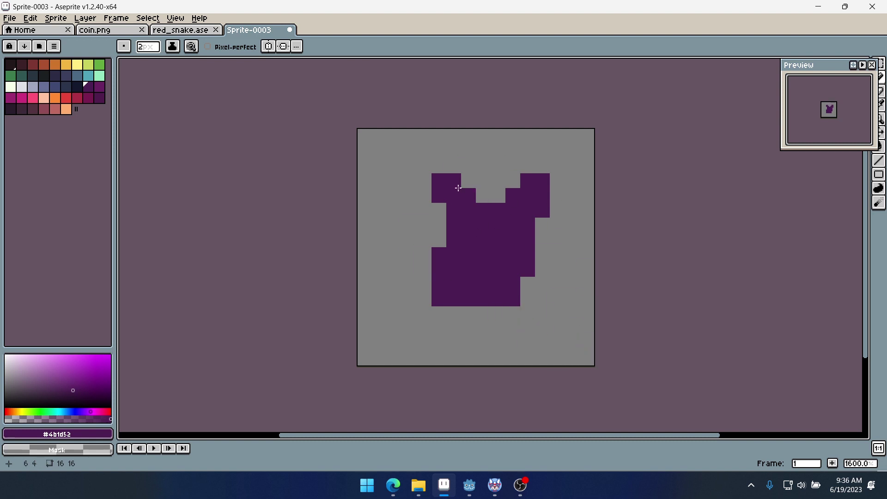
{"action": "left_click", "coordinate": [448, 180]}
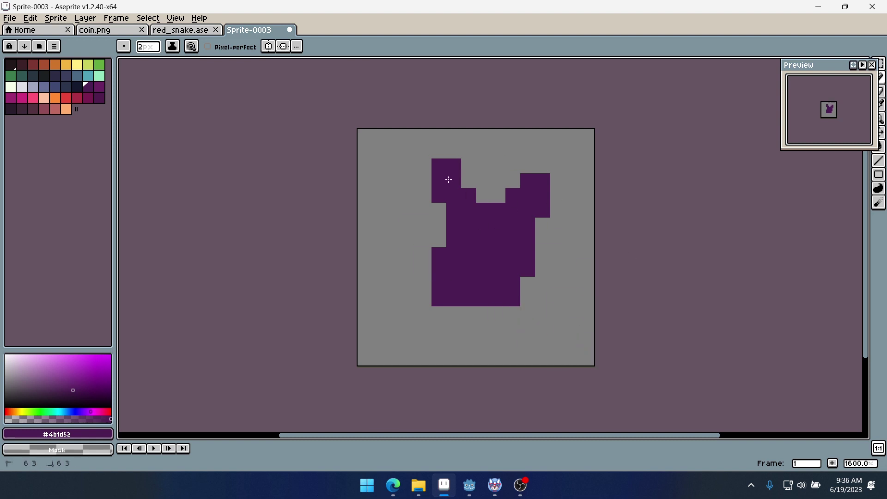
{"action": "left_click", "coordinate": [463, 187]}
{"action": "key", "text": "i"}
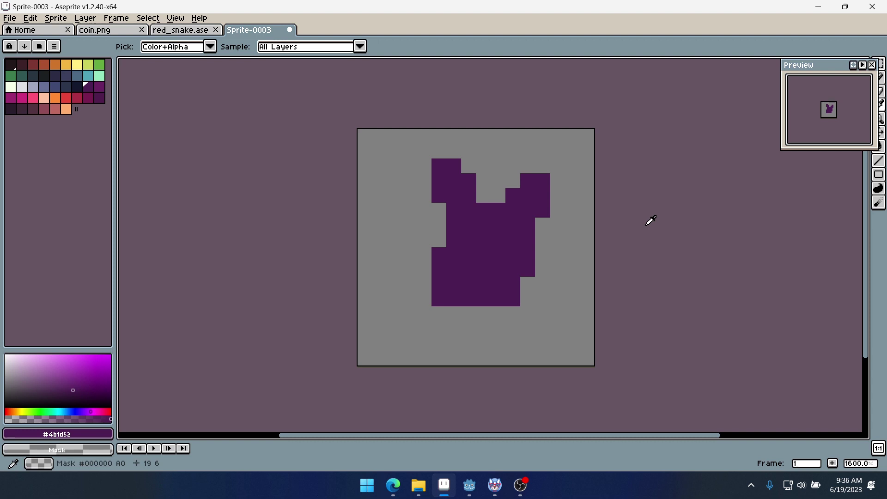
{"action": "key", "text": "ctrl+z"}
{"action": "key", "text": "ctrl+z"}
{"action": "key", "text": "b"}
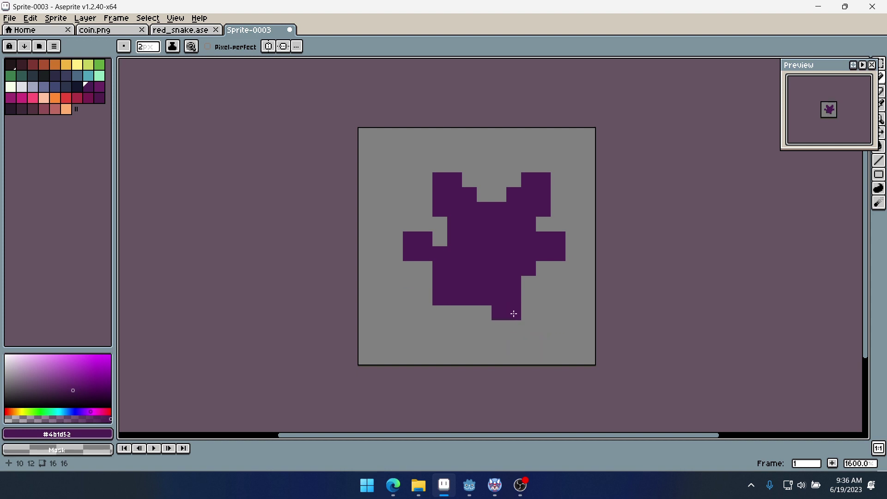
Widen the canvas to 24 pixels and paint a purple block left of the body
{"action": "key", "text": "ctrl+alt+c"}
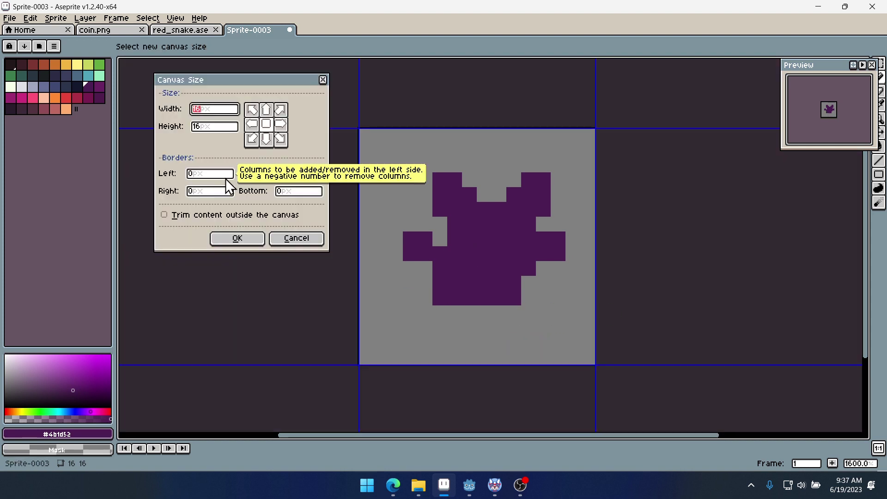
{"action": "type", "text": "24"}
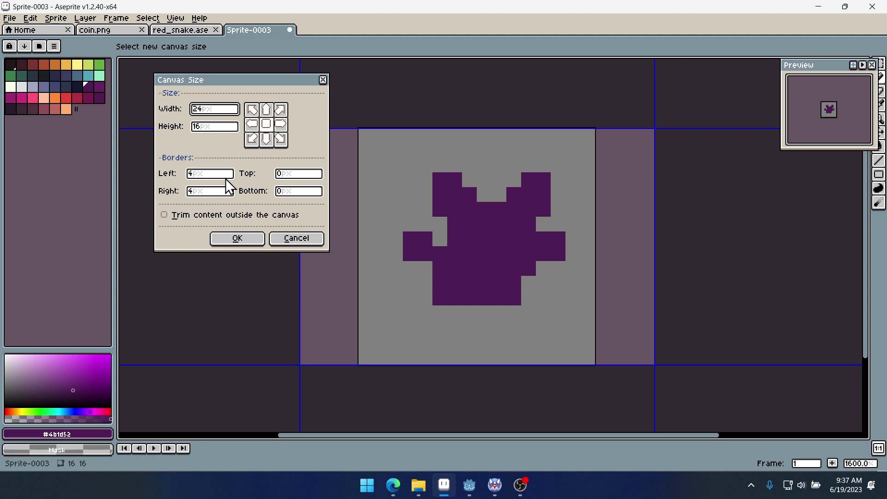
{"action": "key", "text": "Tab"}
{"action": "key", "text": "Return"}
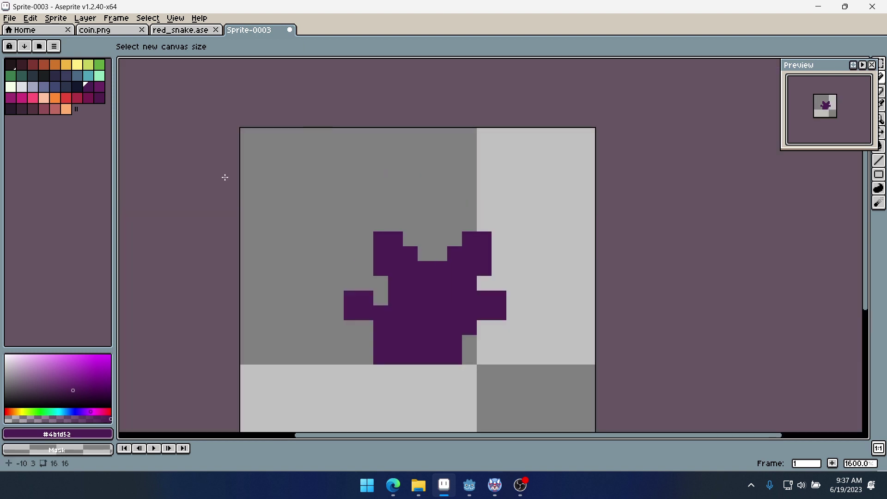
{"action": "left_click_drag", "start_coordinate": [427, 307], "coordinate": [544, 256]}
{"action": "left_click", "coordinate": [472, 239]}
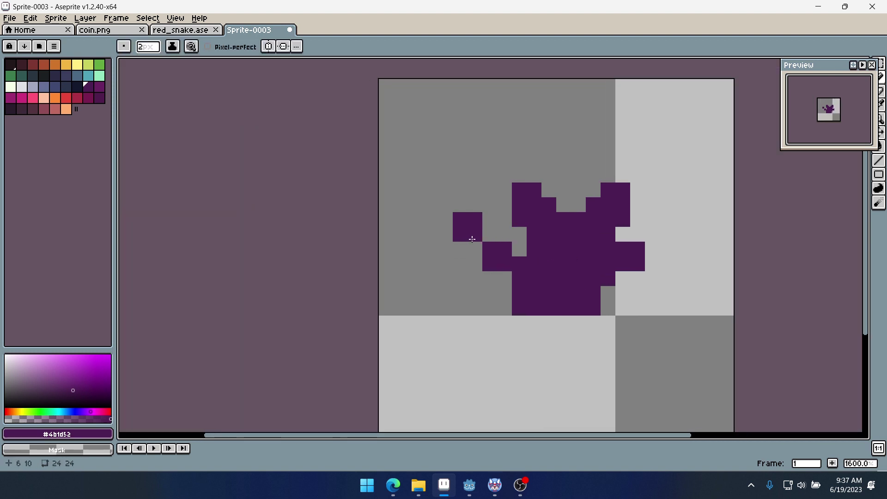
{"action": "left_click", "coordinate": [489, 249]}
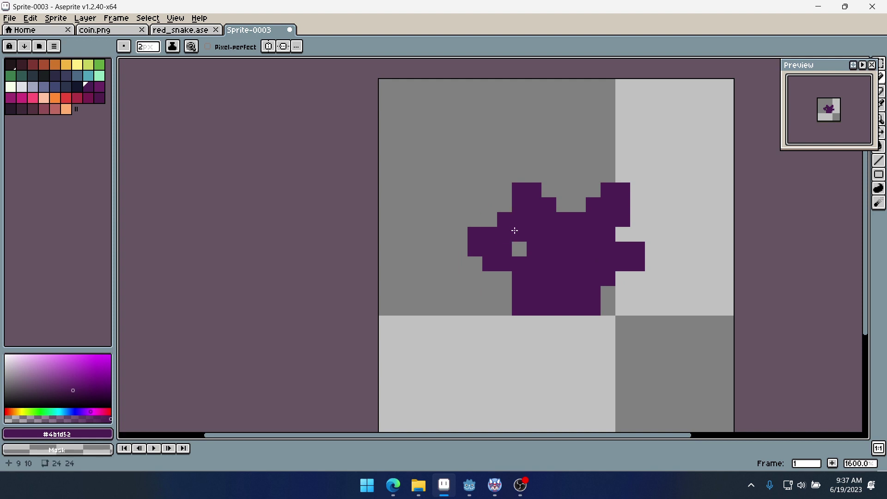
Resize the canvas to 32x32 pixels
{"action": "key", "text": "ctrl+alt+c"}
{"action": "type", "text": "32"}
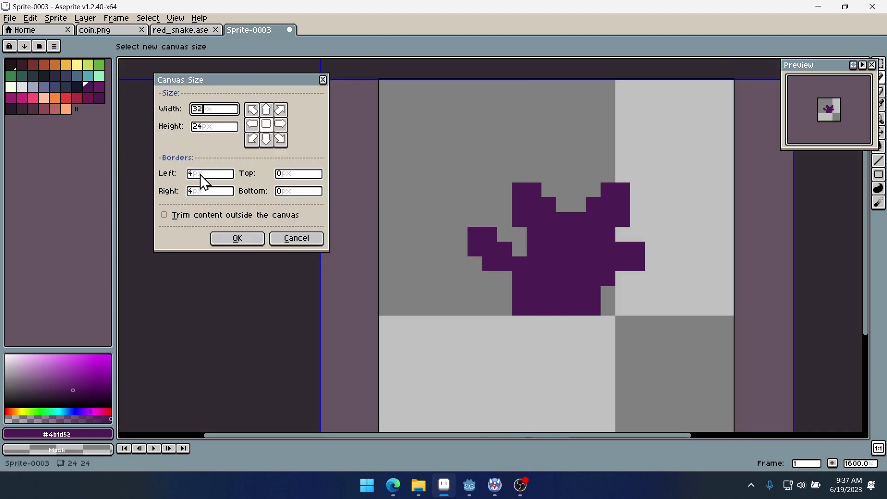
{"action": "key", "text": "Tab"}
{"action": "type", "text": "32"}
{"action": "key", "text": "Return"}
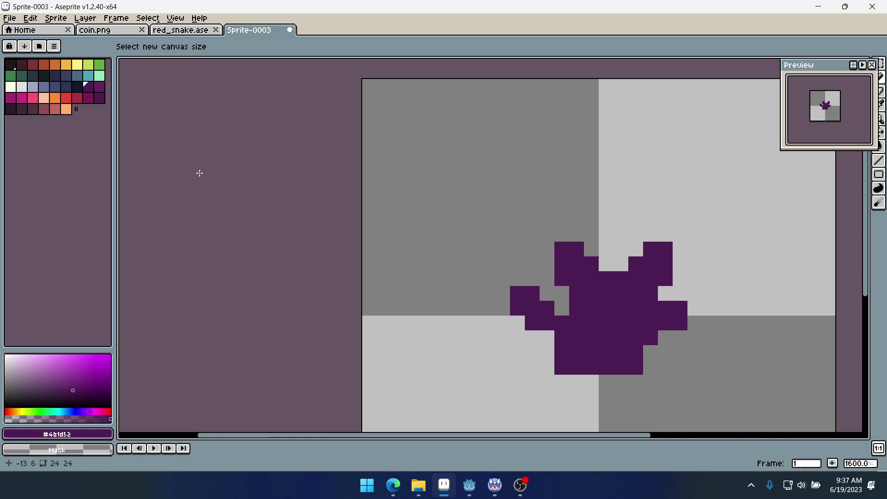
{"action": "mouse_move", "coordinate": [638, 237]}
{"action": "left_mouse_down"}
{"action": "mouse_move", "coordinate": [582, 178]}
{"action": "mouse_move", "coordinate": [508, 149]}
{"action": "left_mouse_up"}
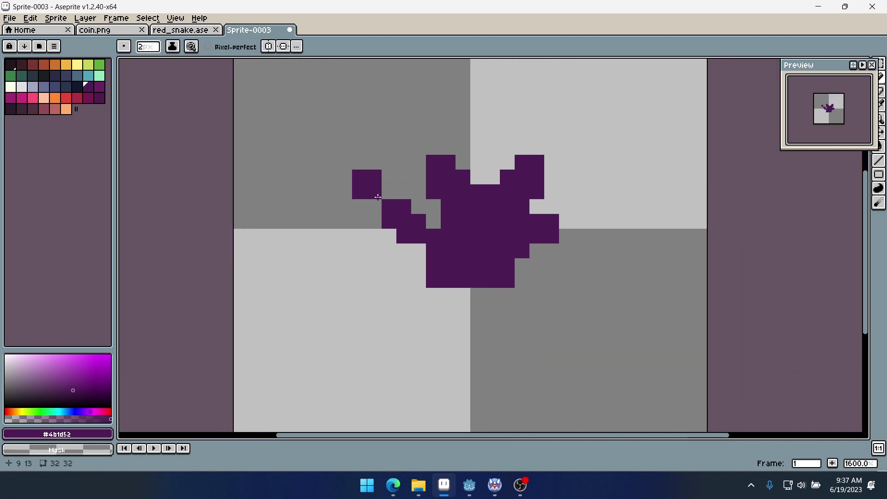
Draw the top edges of the left and right wings outward from the body
{"action": "mouse_move", "coordinate": [367, 184]}
{"action": "left_mouse_down"}
{"action": "mouse_move", "coordinate": [339, 200]}
{"action": "mouse_move", "coordinate": [346, 195]}
{"action": "mouse_move", "coordinate": [278, 185]}
{"action": "left_mouse_up"}
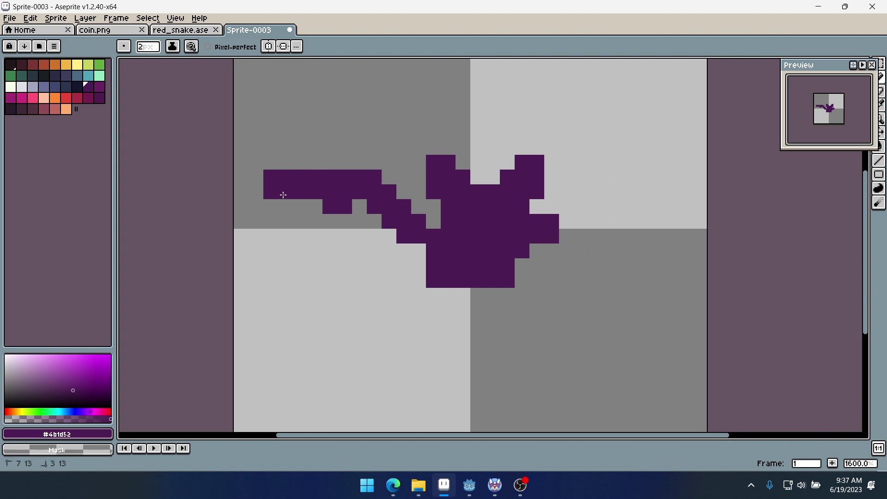
{"action": "left_click", "coordinate": [567, 218]}
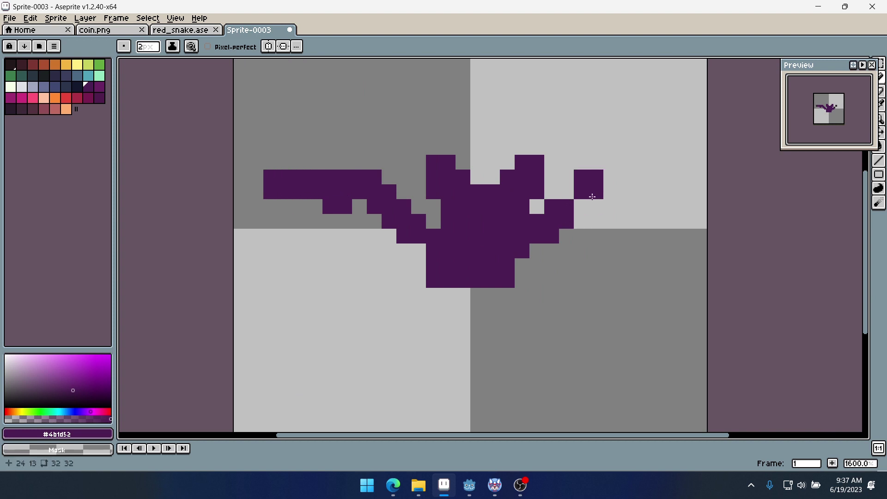
{"action": "left_click", "coordinate": [580, 207]}
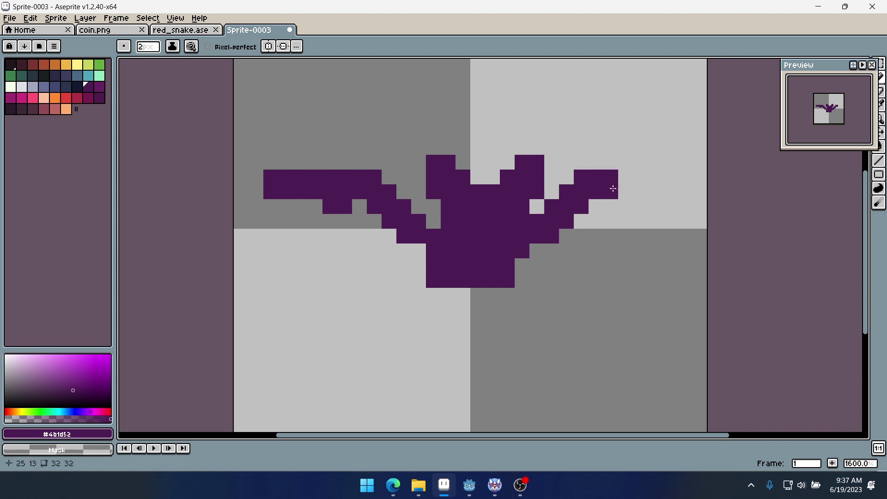
{"action": "left_click_drag", "start_coordinate": [612, 189], "coordinate": [654, 186]}
Fill in the jagged, scalloped undersides of both wings
{"action": "left_click", "coordinate": [305, 208]}
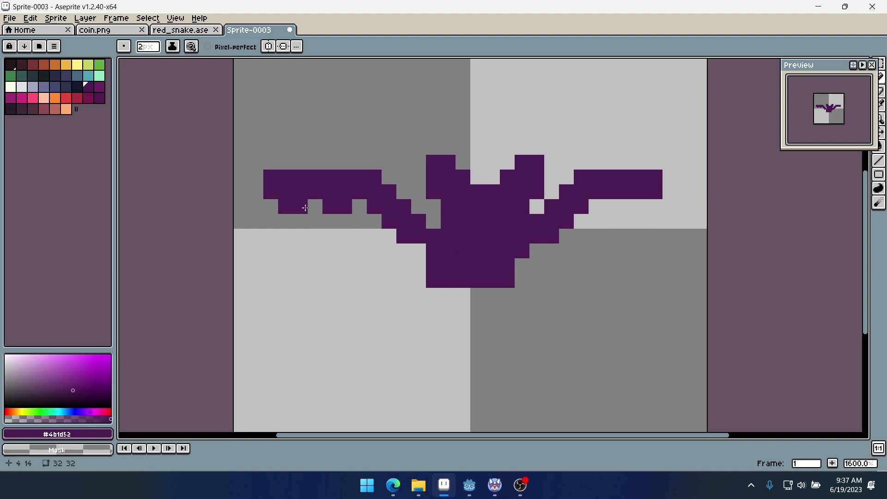
{"action": "mouse_move", "coordinate": [305, 208]}
{"action": "left_mouse_down"}
{"action": "mouse_move", "coordinate": [329, 217]}
{"action": "mouse_move", "coordinate": [339, 237]}
{"action": "mouse_move", "coordinate": [319, 271]}
{"action": "mouse_move", "coordinate": [379, 253]}
{"action": "mouse_move", "coordinate": [390, 295]}
{"action": "mouse_move", "coordinate": [409, 272]}
{"action": "mouse_move", "coordinate": [430, 264]}
{"action": "mouse_move", "coordinate": [368, 213]}
{"action": "left_mouse_up"}
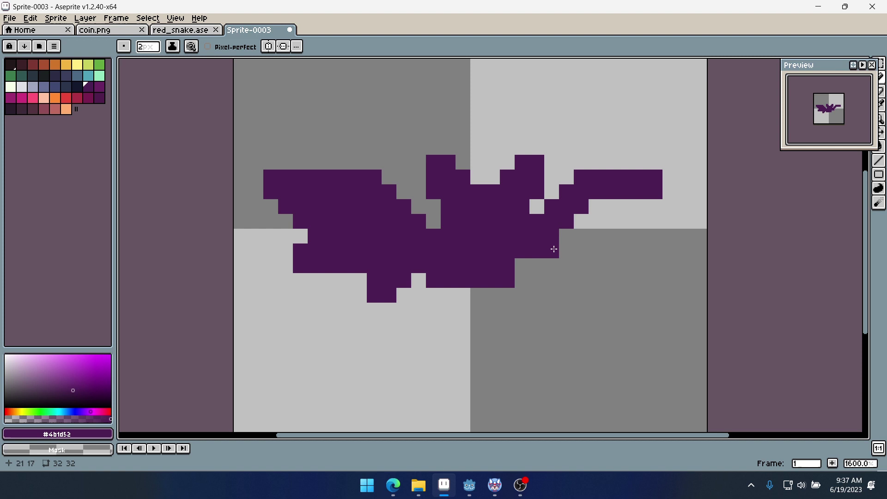
{"action": "mouse_move", "coordinate": [554, 249]}
{"action": "left_mouse_down"}
{"action": "mouse_move", "coordinate": [578, 284]}
{"action": "mouse_move", "coordinate": [575, 256]}
{"action": "mouse_move", "coordinate": [614, 250]}
{"action": "mouse_move", "coordinate": [632, 271]}
{"action": "mouse_move", "coordinate": [608, 215]}
{"action": "mouse_move", "coordinate": [630, 209]}
{"action": "mouse_move", "coordinate": [630, 231]}
{"action": "mouse_move", "coordinate": [642, 203]}
{"action": "left_mouse_up"}
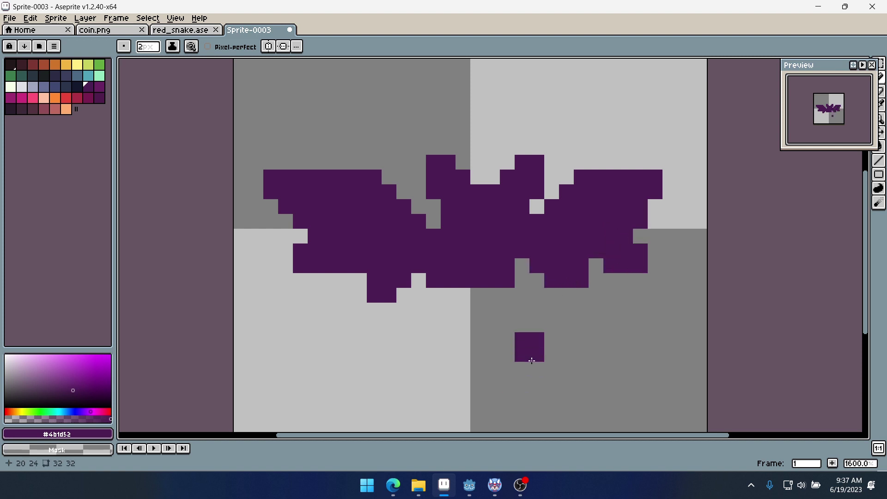
{"action": "scroll", "coordinate": [532, 342], "scroll_direction": "down", "scroll_amount": 6}
{"action": "scroll", "coordinate": [543, 339], "scroll_direction": "up", "scroll_amount": 2}
{"action": "scroll", "coordinate": [543, 340], "scroll_direction": "up", "scroll_amount": 1}
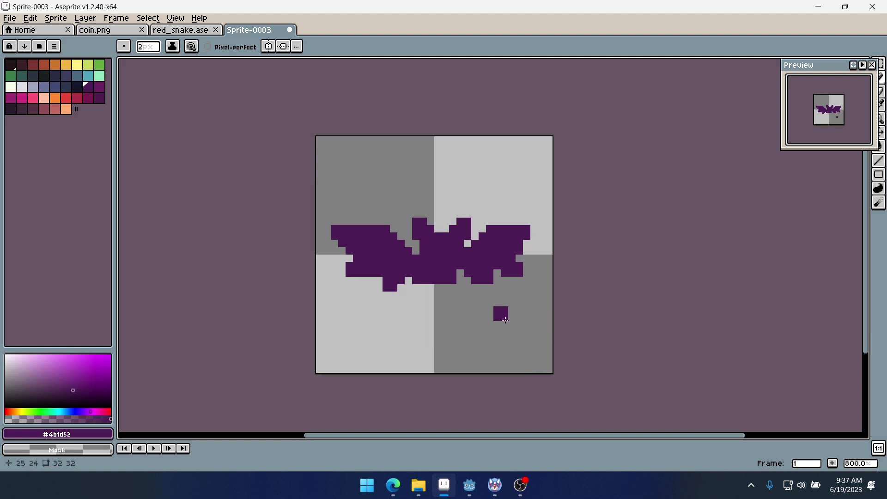
Erase stray purple pixels from the bat's underside and right wing edge
{"action": "left_click", "coordinate": [426, 288]}
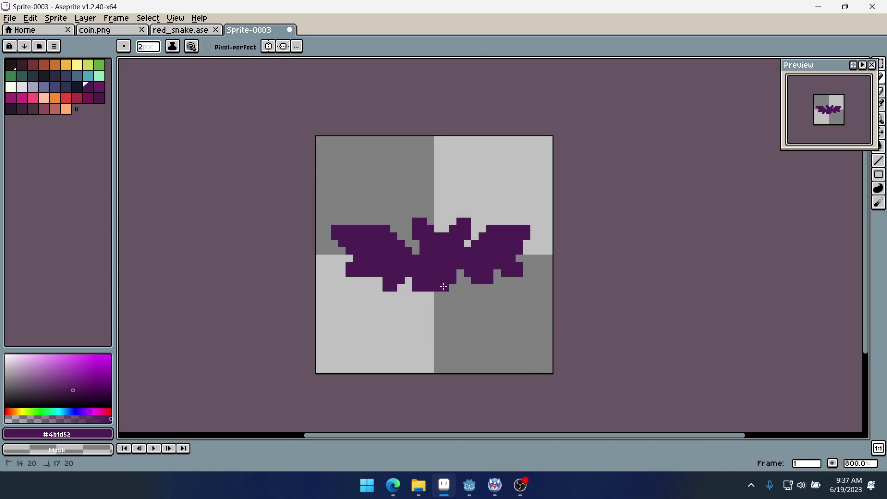
{"action": "scroll", "coordinate": [436, 309], "scroll_direction": "up", "scroll_amount": 5}
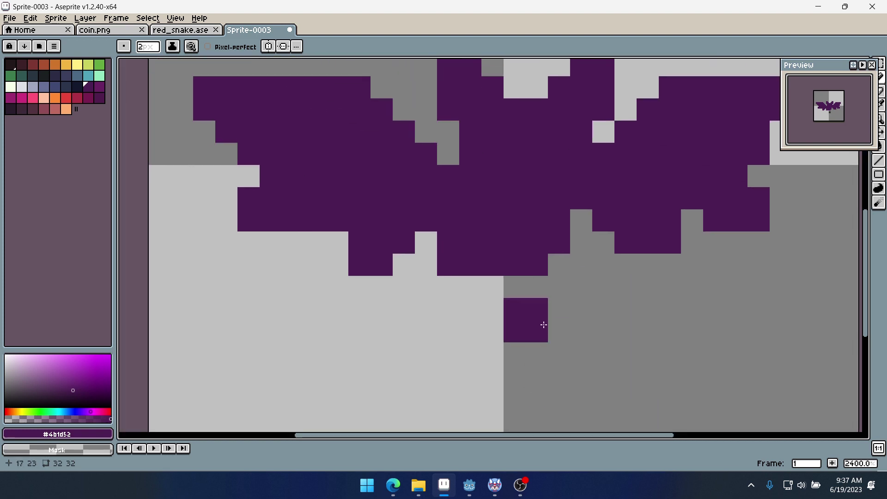
{"action": "scroll", "coordinate": [543, 324], "scroll_direction": "down", "scroll_amount": 3}
{"action": "key", "text": "ctrl+z"}
{"action": "scroll", "coordinate": [562, 304], "scroll_direction": "up", "scroll_amount": 1}
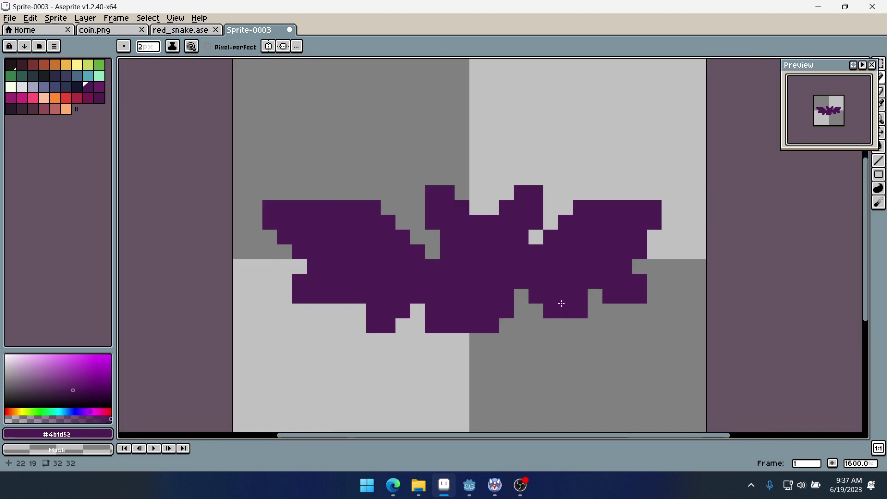
{"action": "left_click", "coordinate": [653, 286], "text": "alt"}
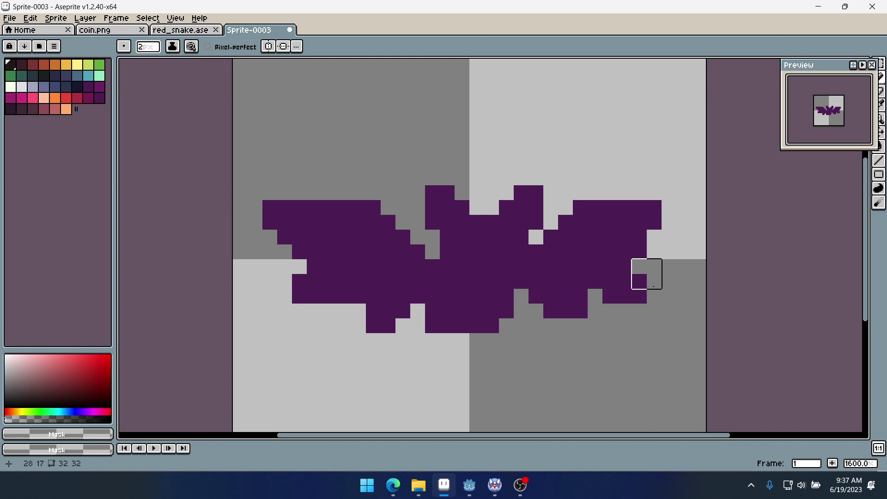
{"action": "left_click", "coordinate": [654, 286]}
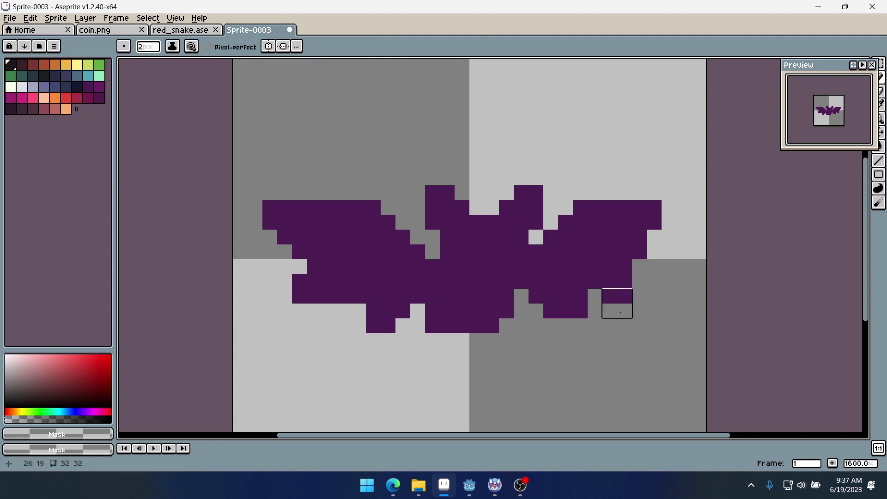
{"action": "left_click", "coordinate": [626, 303]}
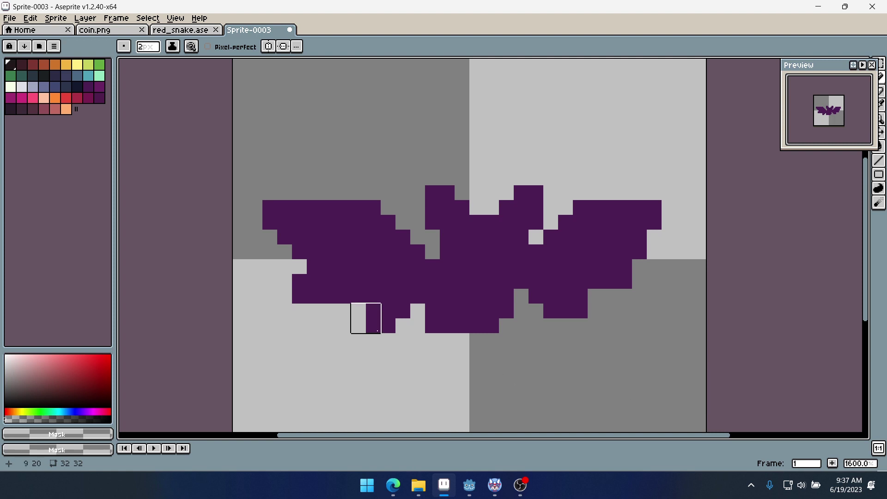
{"action": "left_click", "coordinate": [292, 289]}
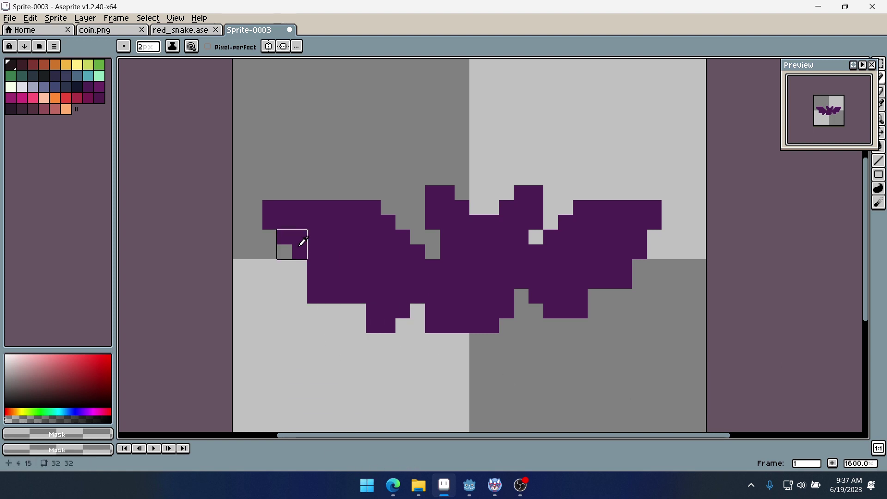
With a 1-pixel purple brush, lengthen the left and right wing tips by one pixel
{"action": "left_click", "coordinate": [281, 215], "text": "alt"}
{"action": "scroll", "coordinate": [284, 220], "scroll_direction": "up", "scroll_amount": 2}
{"action": "scroll", "coordinate": [342, 229], "scroll_direction": "left", "scroll_amount": 1}
{"action": "scroll", "coordinate": [399, 238], "scroll_direction": "down", "scroll_amount": 1}
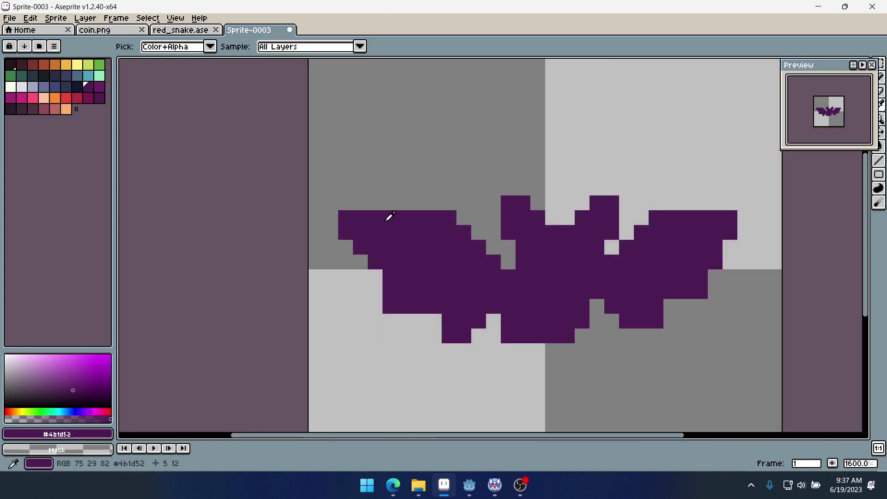
{"action": "key", "text": "minus"}
{"action": "left_click", "coordinate": [338, 211]}
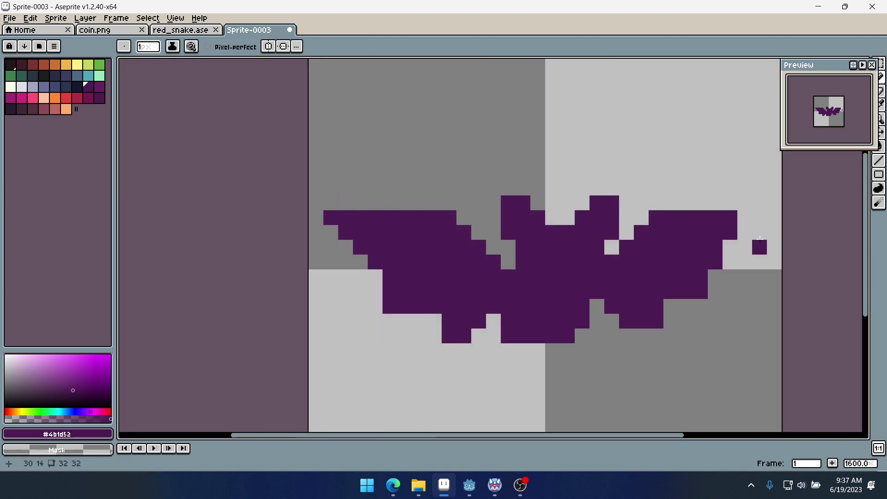
{"action": "left_click", "coordinate": [742, 216]}
{"action": "scroll", "coordinate": [671, 358], "scroll_direction": "down", "scroll_amount": 4}
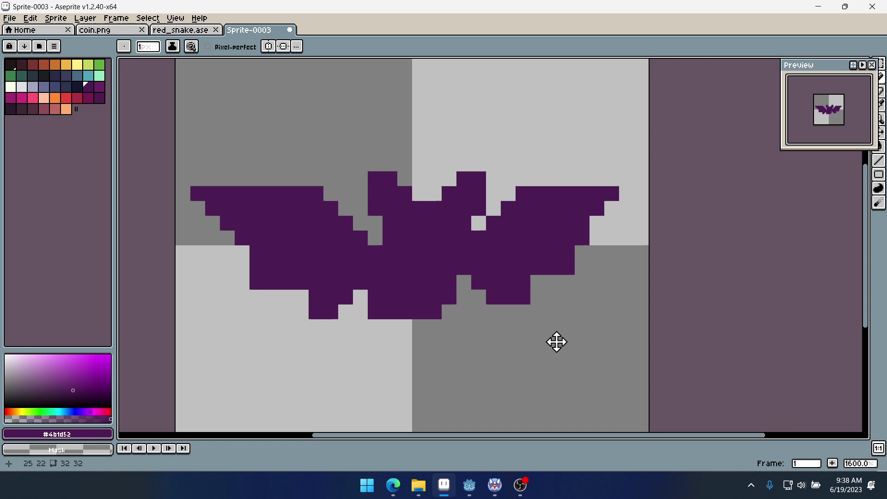
{"action": "scroll", "coordinate": [540, 344], "scroll_direction": "up", "scroll_amount": 5}
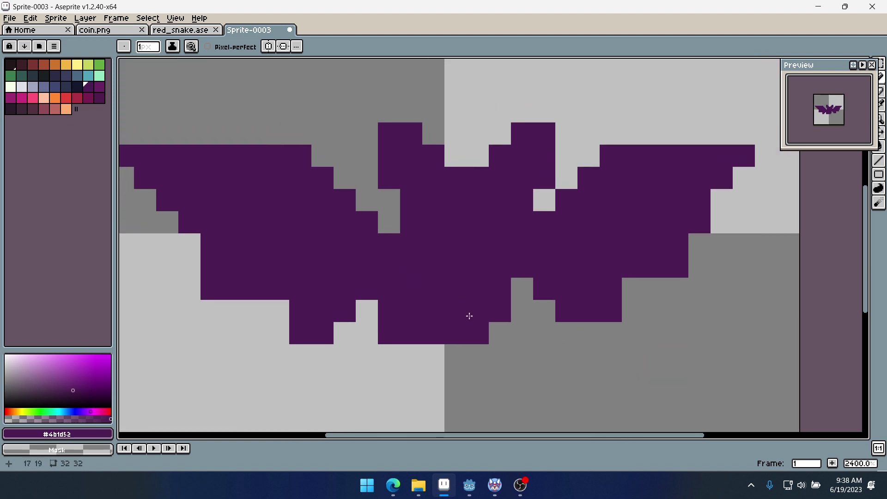
{"action": "left_click_drag", "start_coordinate": [486, 255], "coordinate": [476, 270]}
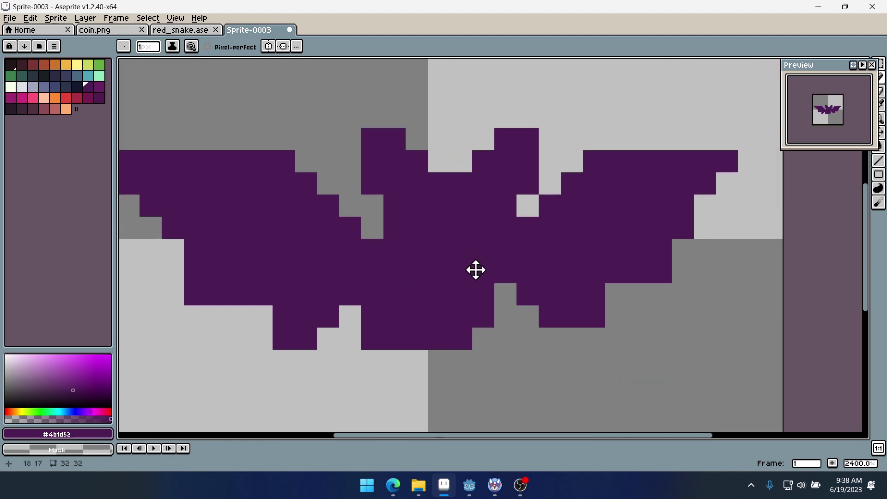
Paint a 2x2 cream left eye and a 1x2 cream right eye on the bat's face
{"action": "left_click", "coordinate": [11, 86]}
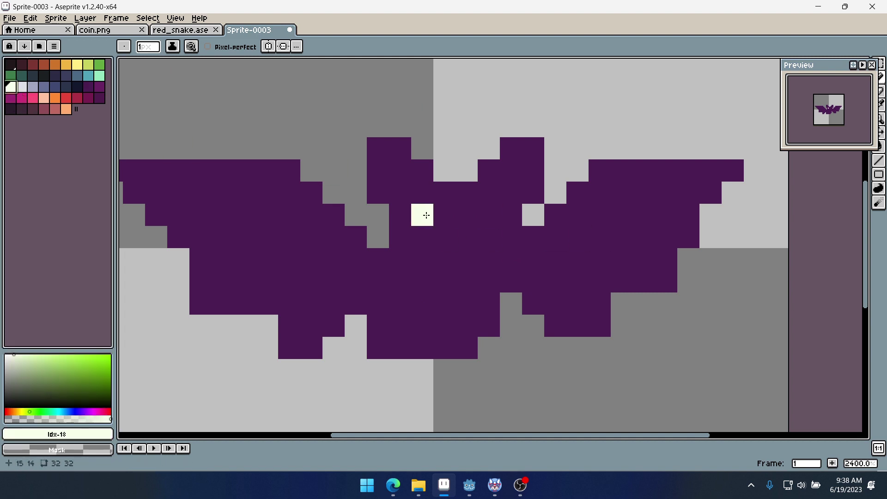
{"action": "mouse_move", "coordinate": [422, 215]}
{"action": "left_mouse_down"}
{"action": "mouse_move", "coordinate": [422, 236]}
{"action": "mouse_move", "coordinate": [442, 216]}
{"action": "left_mouse_up"}
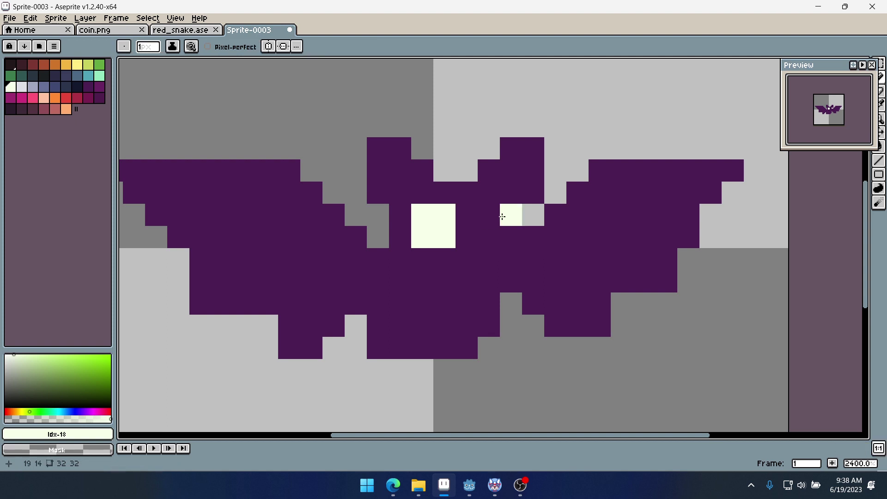
{"action": "left_click_drag", "start_coordinate": [503, 216], "coordinate": [503, 232]}
{"action": "scroll", "coordinate": [386, 305], "scroll_direction": "down", "scroll_amount": 1}
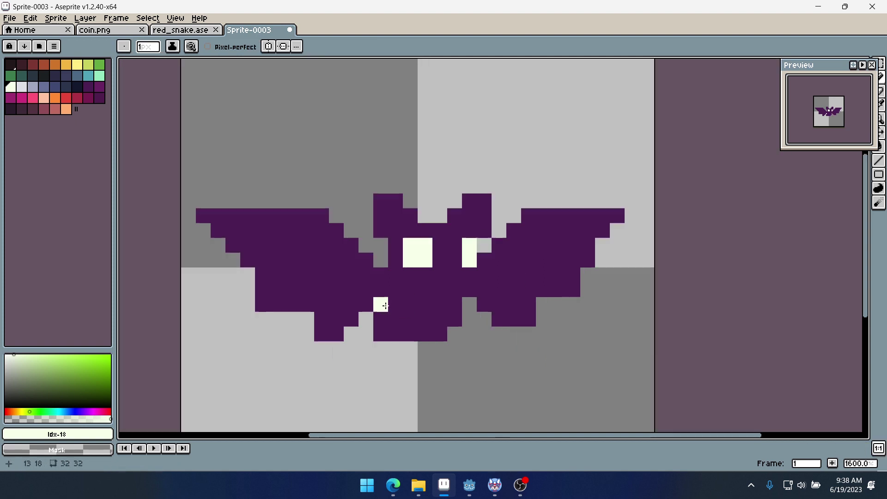
{"action": "scroll", "coordinate": [386, 306], "scroll_direction": "down", "scroll_amount": 4}
{"action": "scroll", "coordinate": [402, 249], "scroll_direction": "up", "scroll_amount": 6}
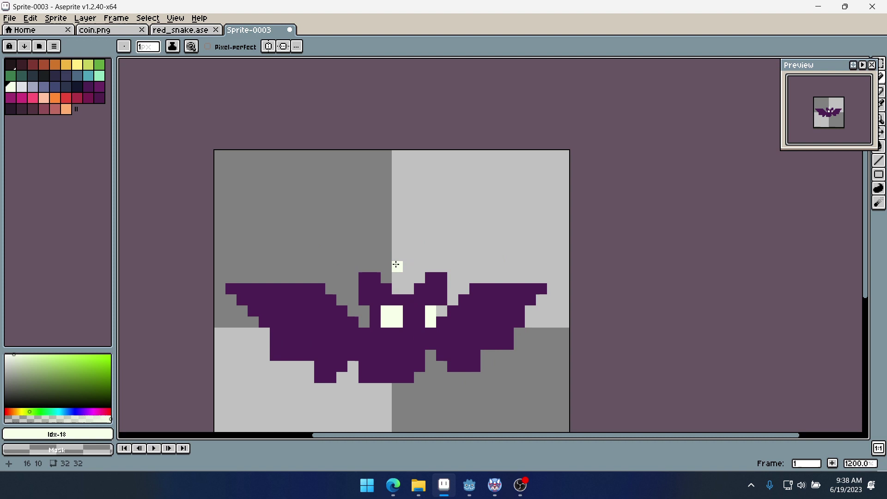
{"action": "scroll", "coordinate": [478, 246], "scroll_direction": "down", "scroll_amount": 1}
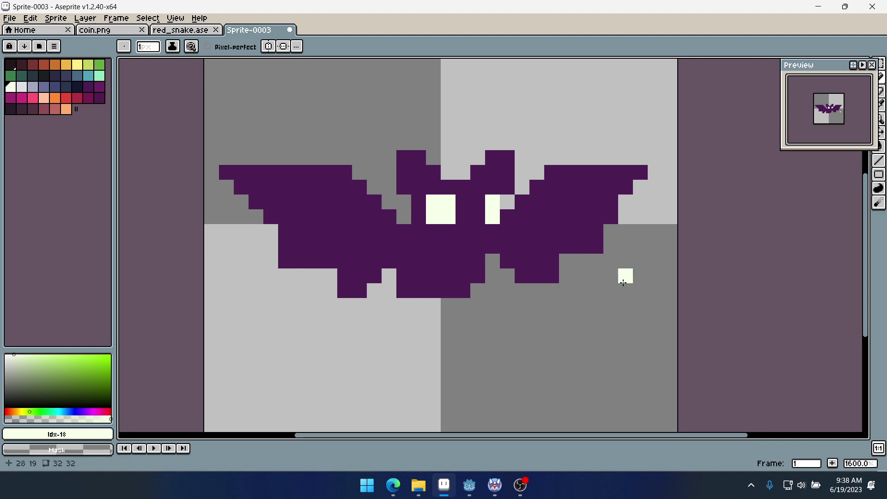
Select the bat's right wing and move it down one pixel
{"action": "key", "text": "m"}
{"action": "left_click_drag", "start_coordinate": [516, 152], "coordinate": [682, 328]}
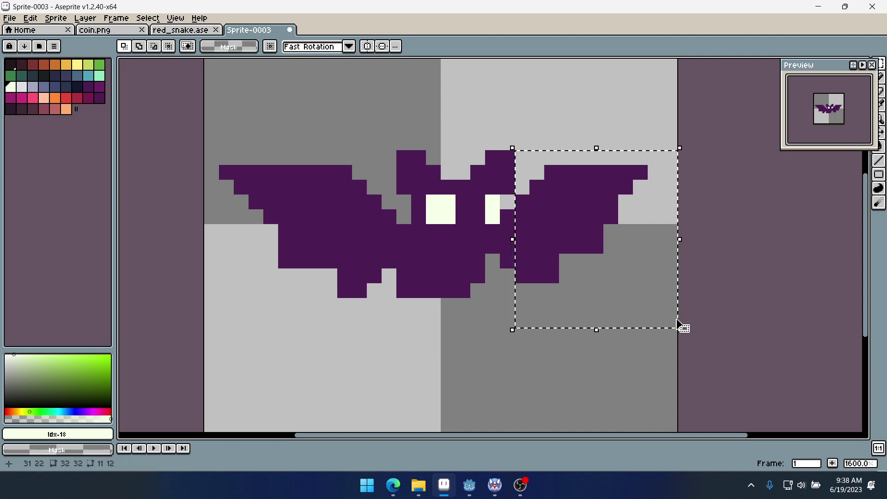
{"action": "left_click_drag", "start_coordinate": [508, 235], "coordinate": [500, 238]}
{"action": "mouse_move", "coordinate": [622, 252]}
{"action": "left_mouse_down"}
{"action": "mouse_move", "coordinate": [622, 265]}
{"action": "mouse_move", "coordinate": [611, 266]}
{"action": "left_mouse_up"}
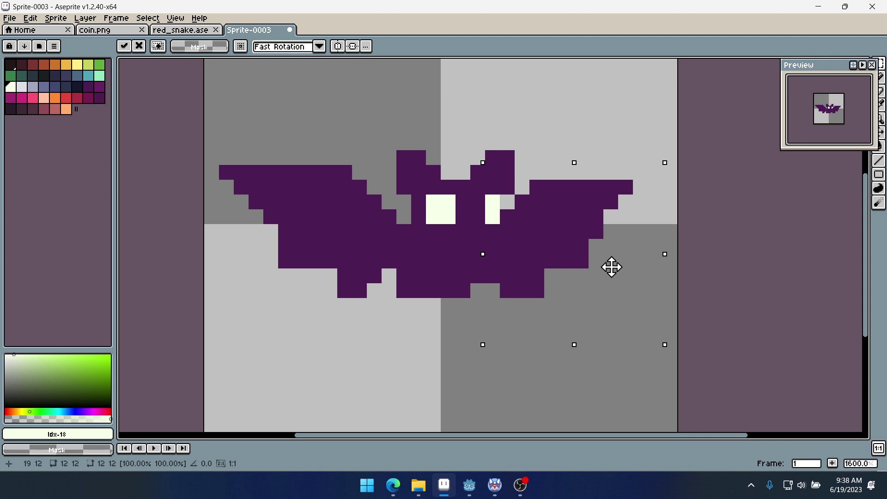
{"action": "mouse_move", "coordinate": [611, 267]}
{"action": "left_mouse_down"}
{"action": "mouse_move", "coordinate": [624, 265]}
{"action": "mouse_move", "coordinate": [610, 268]}
{"action": "left_mouse_up"}
{"action": "left_click", "coordinate": [535, 396]}
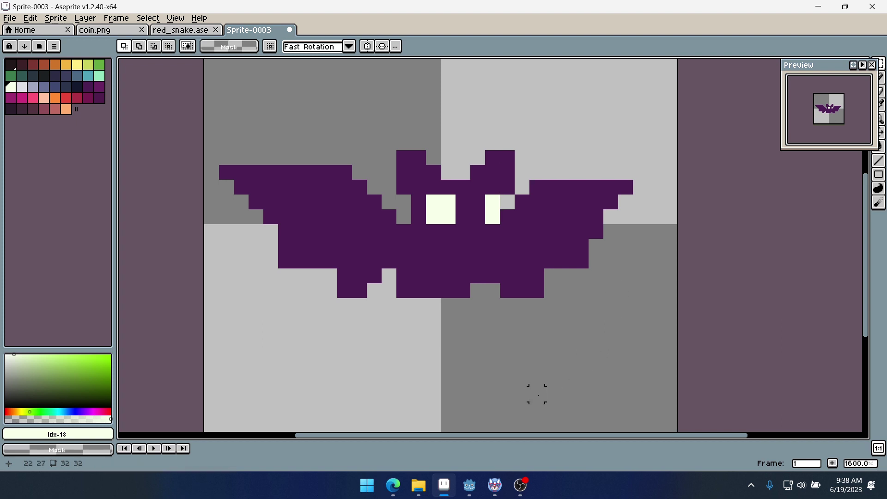
{"action": "scroll", "coordinate": [535, 396], "scroll_direction": "down", "scroll_amount": 2}
{"action": "scroll", "coordinate": [437, 296], "scroll_direction": "up", "scroll_amount": 1}
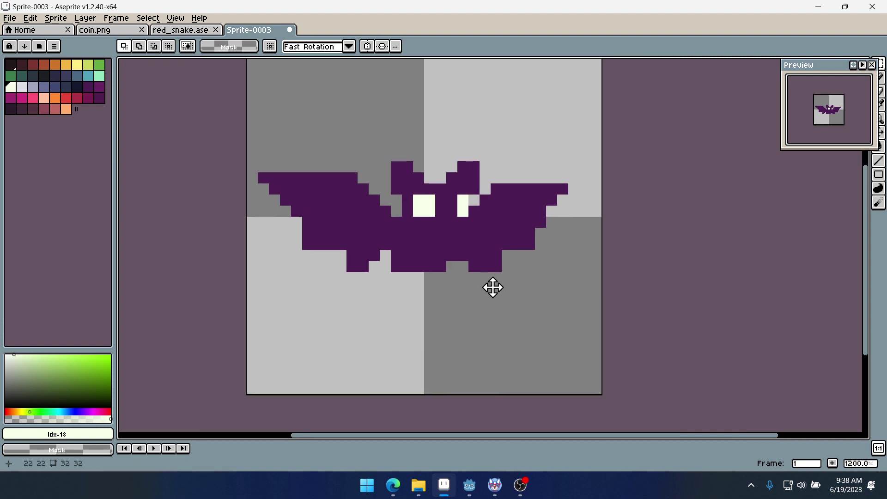
{"action": "scroll", "coordinate": [491, 287], "scroll_direction": "down", "scroll_amount": 1}
{"action": "scroll", "coordinate": [495, 278], "scroll_direction": "up", "scroll_amount": 1}
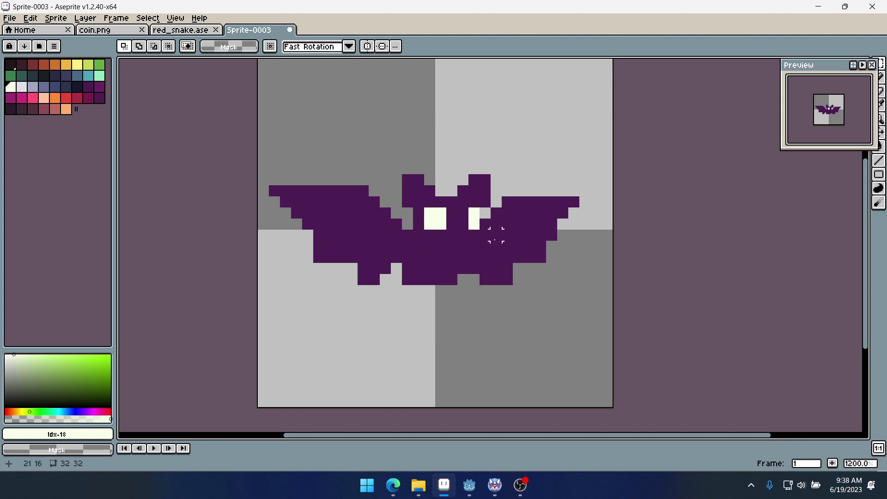
{"action": "scroll", "coordinate": [442, 202], "scroll_direction": "down", "scroll_amount": 1}
{"action": "scroll", "coordinate": [387, 168], "scroll_direction": "up", "scroll_amount": 1}
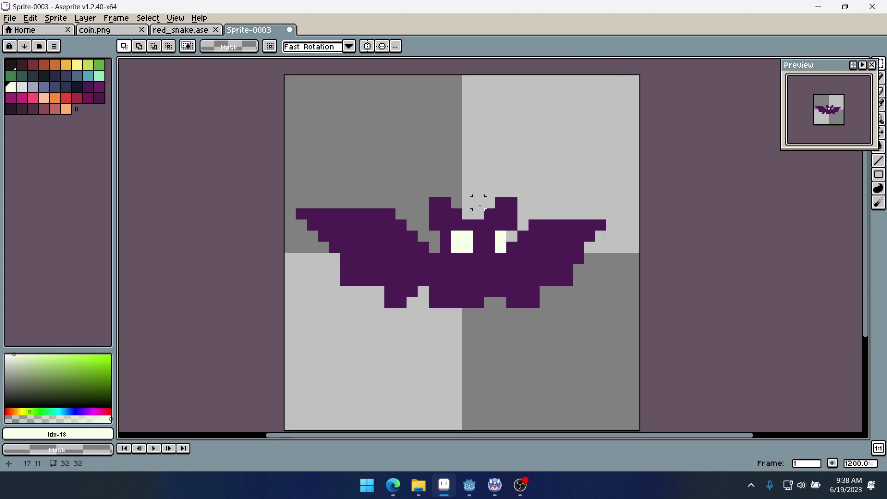
Select all and nudge the whole bat one pixel right and one down
{"action": "key", "text": "ctrl+a"}
{"action": "mouse_move", "coordinate": [515, 268]}
{"action": "left_mouse_down"}
{"action": "mouse_move", "coordinate": [537, 279]}
{"action": "mouse_move", "coordinate": [522, 280]}
{"action": "left_mouse_up"}
{"action": "key", "text": "Return"}
{"action": "scroll", "coordinate": [475, 301], "scroll_direction": "up", "scroll_amount": 4}
{"action": "scroll", "coordinate": [515, 300], "scroll_direction": "down", "scroll_amount": 6}
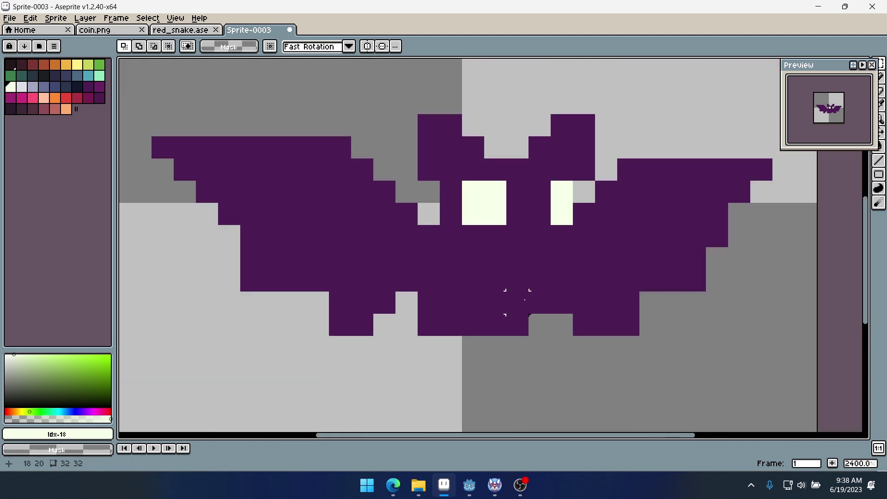
{"action": "scroll", "coordinate": [620, 279], "scroll_direction": "up", "scroll_amount": 2}
{"action": "scroll", "coordinate": [470, 254], "scroll_direction": "up", "scroll_amount": 3}
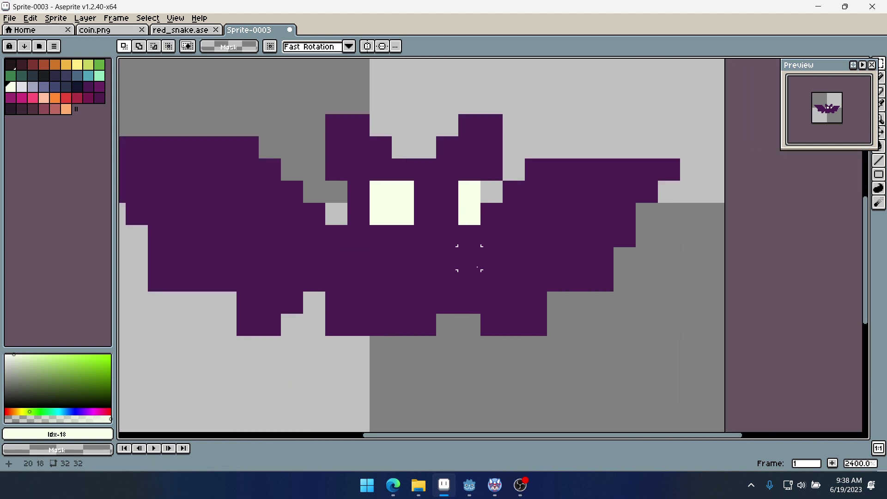
{"action": "scroll", "coordinate": [467, 278], "scroll_direction": "down", "scroll_amount": 2}
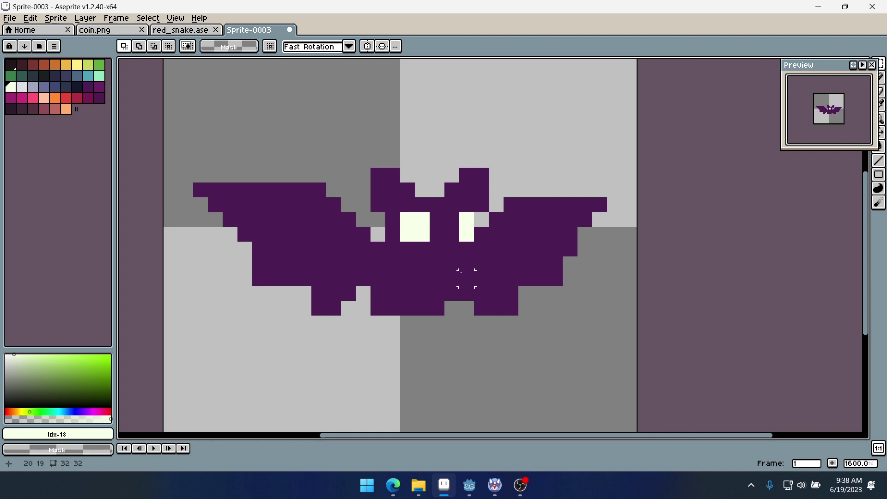
Select the right half, then the left half of the bat, and clear the selection
{"action": "left_click_drag", "start_coordinate": [430, 108], "coordinate": [624, 377]}
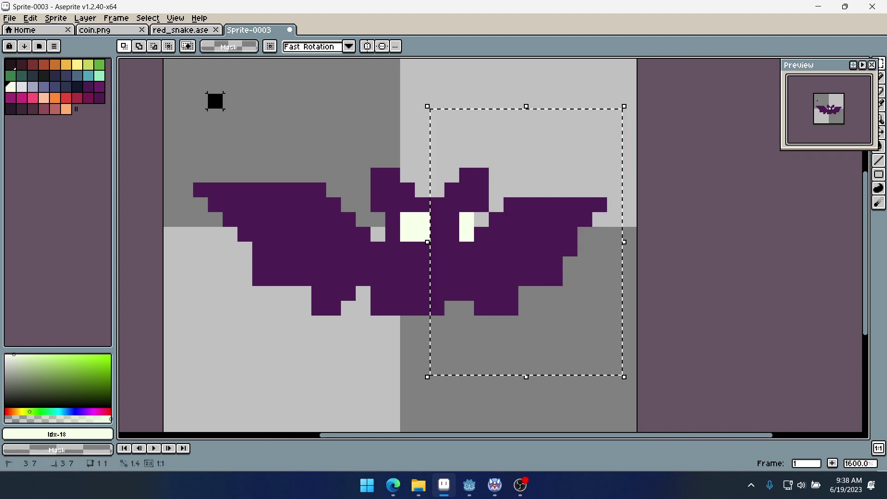
{"action": "left_click_drag", "start_coordinate": [176, 76], "coordinate": [432, 392]}
{"action": "left_click", "coordinate": [555, 381]}
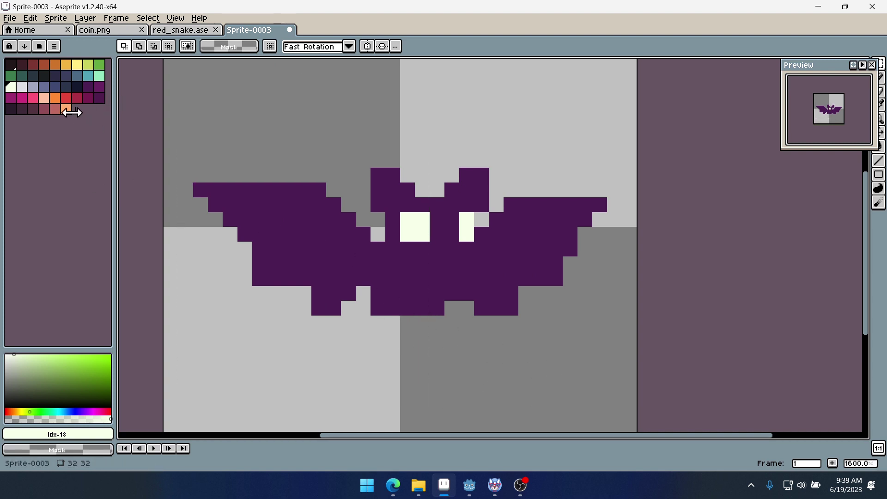
Paint lighter purple between the eyes and dark purple pixels around the right ear and wing tip
{"action": "key", "text": "b"}
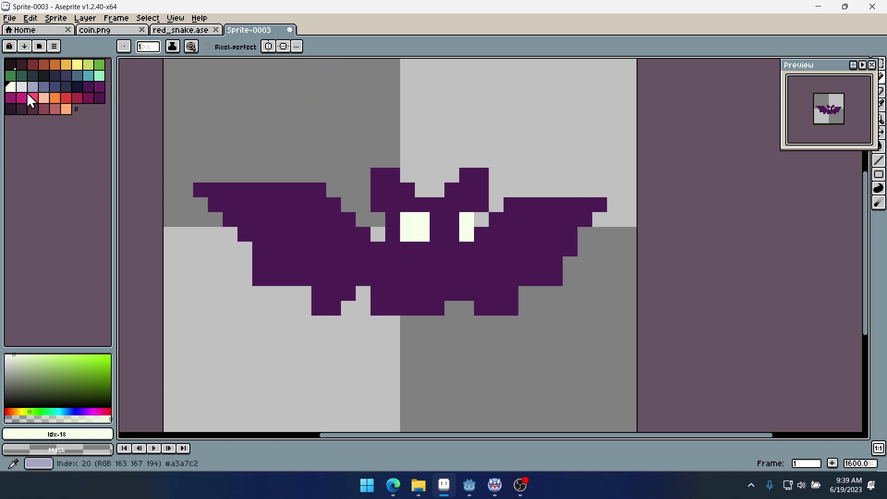
{"action": "left_click", "coordinate": [100, 87]}
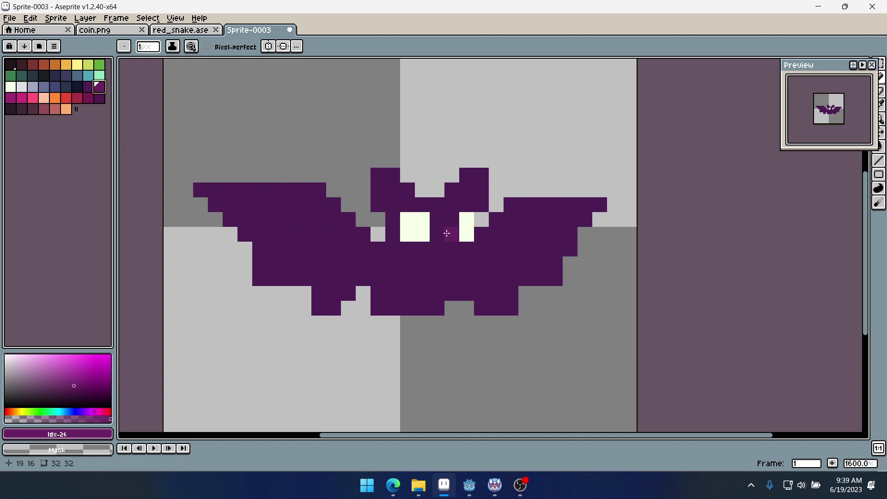
{"action": "mouse_move", "coordinate": [452, 233]}
{"action": "left_mouse_down"}
{"action": "mouse_move", "coordinate": [445, 256]}
{"action": "mouse_move", "coordinate": [403, 258]}
{"action": "mouse_move", "coordinate": [425, 266]}
{"action": "mouse_move", "coordinate": [434, 303]}
{"action": "mouse_move", "coordinate": [377, 306]}
{"action": "mouse_move", "coordinate": [395, 279]}
{"action": "mouse_move", "coordinate": [397, 308]}
{"action": "mouse_move", "coordinate": [402, 286]}
{"action": "mouse_move", "coordinate": [380, 293]}
{"action": "mouse_move", "coordinate": [398, 279]}
{"action": "mouse_move", "coordinate": [389, 245]}
{"action": "mouse_move", "coordinate": [395, 206]}
{"action": "mouse_move", "coordinate": [383, 203]}
{"action": "mouse_move", "coordinate": [383, 180]}
{"action": "mouse_move", "coordinate": [406, 202]}
{"action": "mouse_move", "coordinate": [404, 190]}
{"action": "mouse_move", "coordinate": [408, 201]}
{"action": "mouse_move", "coordinate": [450, 206]}
{"action": "mouse_move", "coordinate": [449, 193]}
{"action": "mouse_move", "coordinate": [468, 208]}
{"action": "mouse_move", "coordinate": [477, 192]}
{"action": "mouse_move", "coordinate": [456, 187]}
{"action": "mouse_move", "coordinate": [467, 201]}
{"action": "left_mouse_up"}
{"action": "left_click", "coordinate": [476, 191], "text": "alt"}
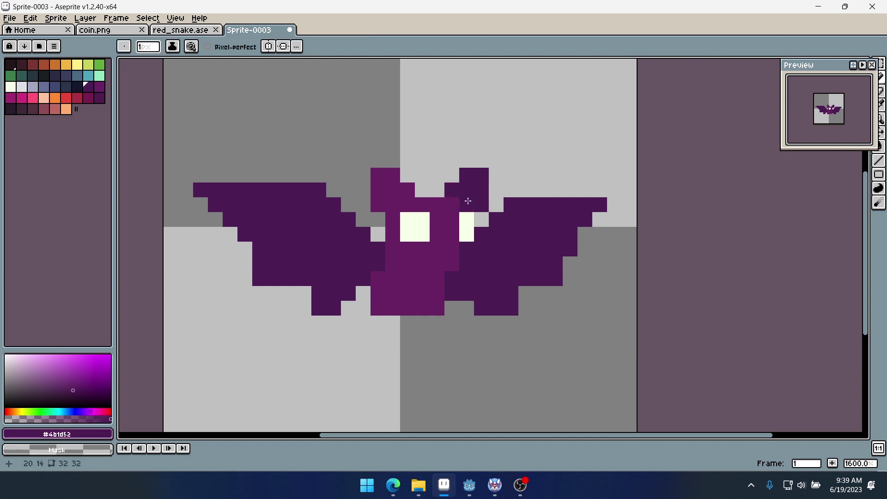
{"action": "left_click", "coordinate": [497, 193]}
{"action": "key", "text": "ctrl+z"}
{"action": "left_click", "coordinate": [593, 259]}
Bucket-fill the left wing with the lighter purple #692464
{"action": "left_click", "coordinate": [434, 263], "text": "alt"}
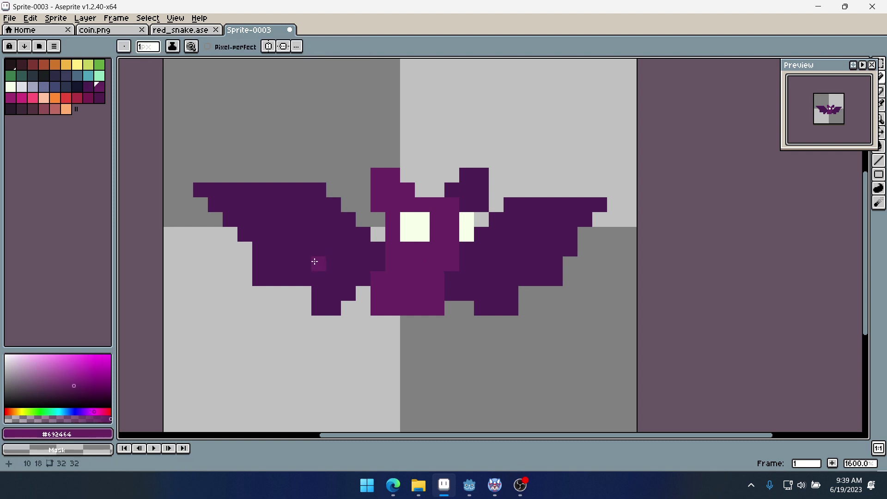
{"action": "key", "text": "g"}
{"action": "left_click", "coordinate": [318, 264]}
{"action": "scroll", "coordinate": [402, 245], "scroll_direction": "down", "scroll_amount": 5}
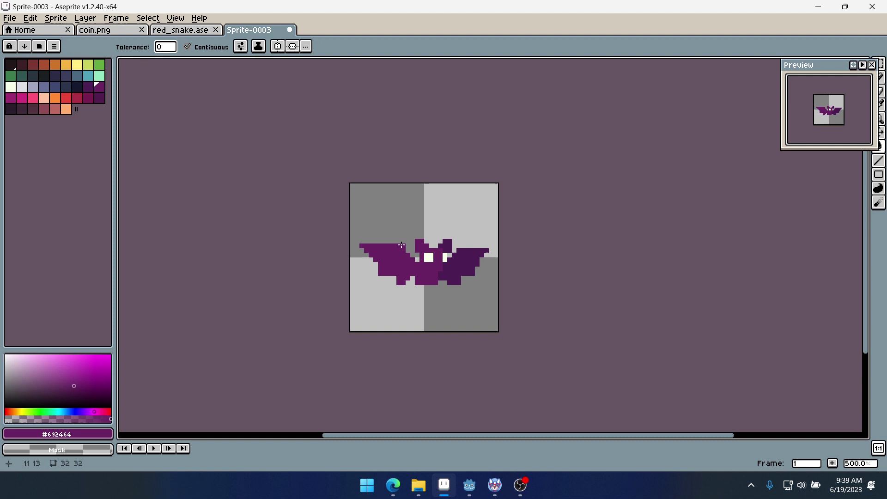
{"action": "scroll", "coordinate": [459, 240], "scroll_direction": "up", "scroll_amount": 7}
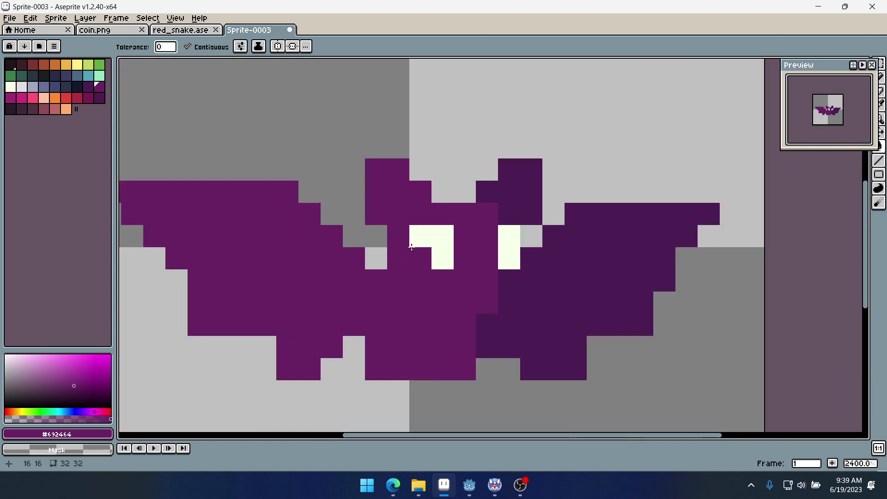
Fill the left half with dark purple #4b1d52, then undo that fill and the last dark pixel
{"action": "key", "text": "alt"}
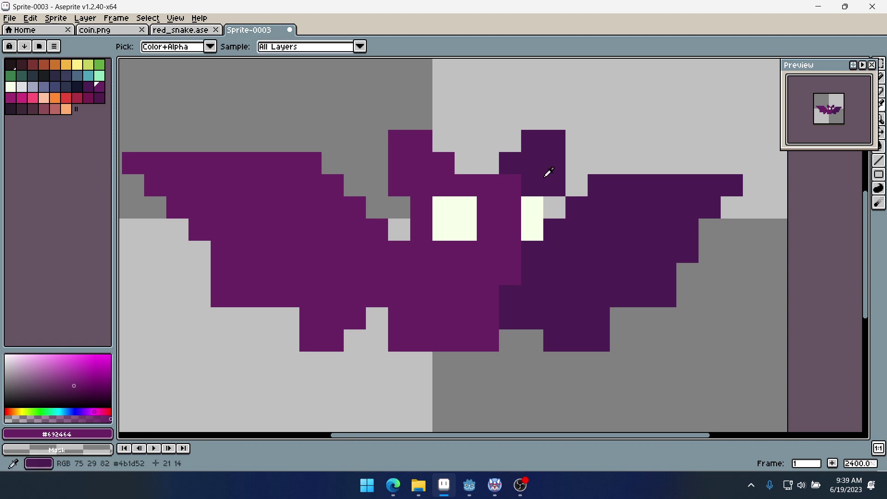
{"action": "left_click", "coordinate": [518, 167], "text": "alt"}
{"action": "left_click", "coordinate": [513, 185]}
{"action": "key", "text": "ctrl+z"}
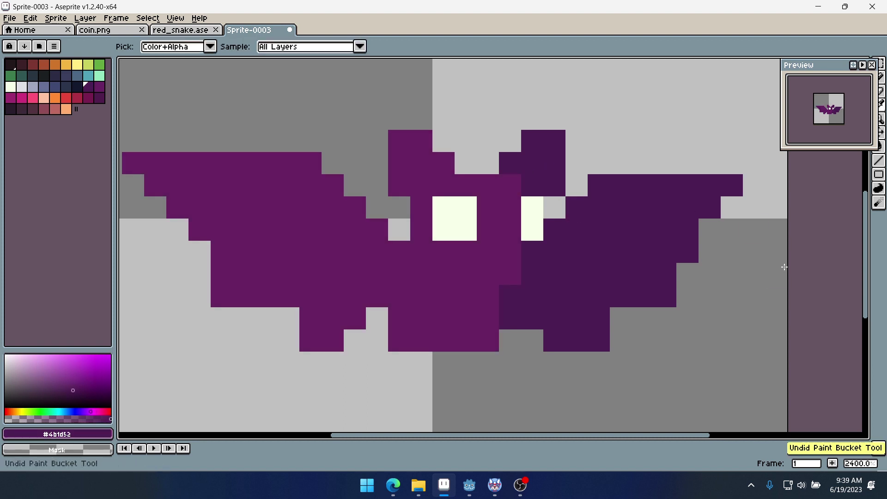
{"action": "key", "text": "b"}
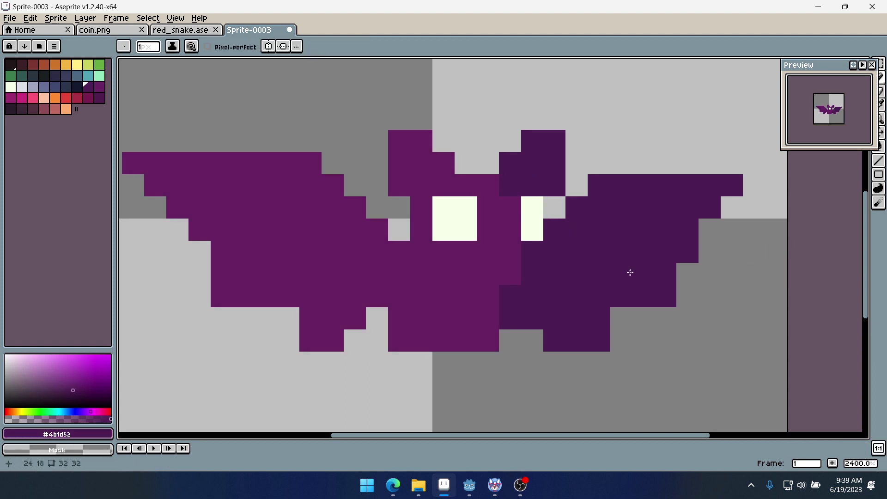
{"action": "key", "text": "ctrl+z"}
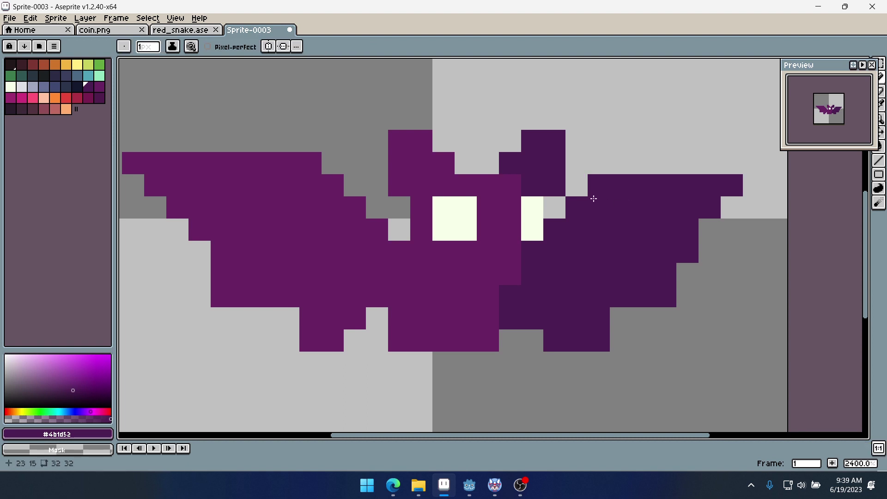
Sample the transparent background and erase a purple pixel on the bat's bottom edge
{"action": "scroll", "coordinate": [600, 263], "scroll_direction": "down", "scroll_amount": 1}
{"action": "left_click", "coordinate": [514, 312], "text": "alt"}
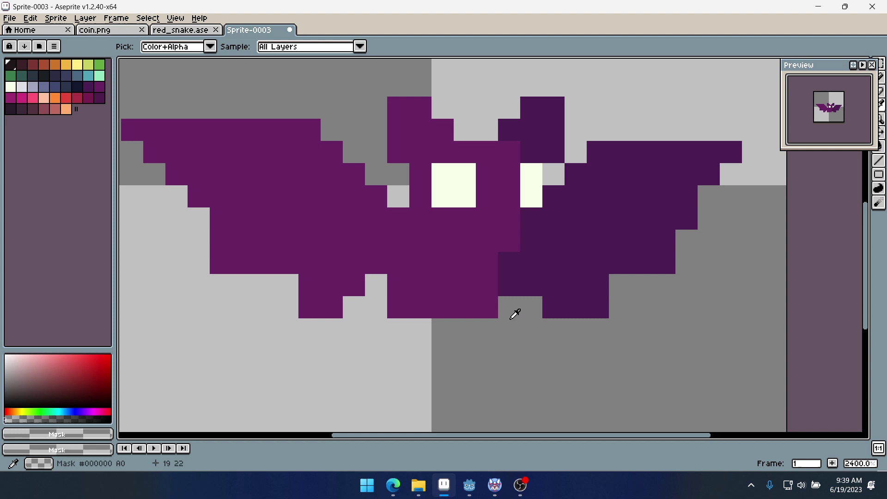
{"action": "left_click", "coordinate": [487, 306]}
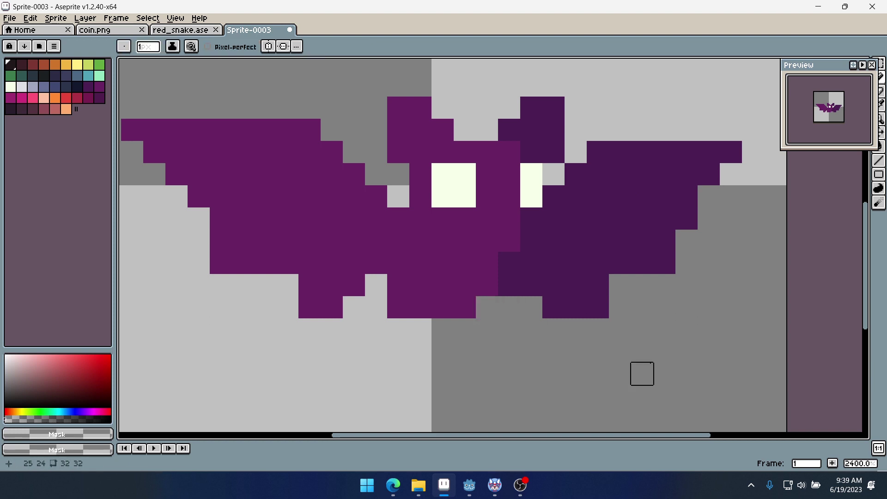
{"action": "scroll", "coordinate": [382, 237], "scroll_direction": "down", "scroll_amount": 4}
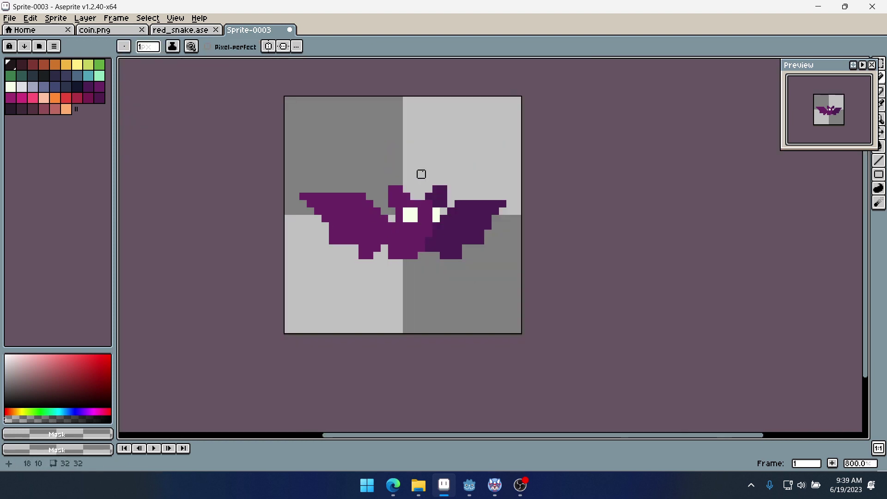
{"action": "scroll", "coordinate": [443, 206], "scroll_direction": "up", "scroll_amount": 2}
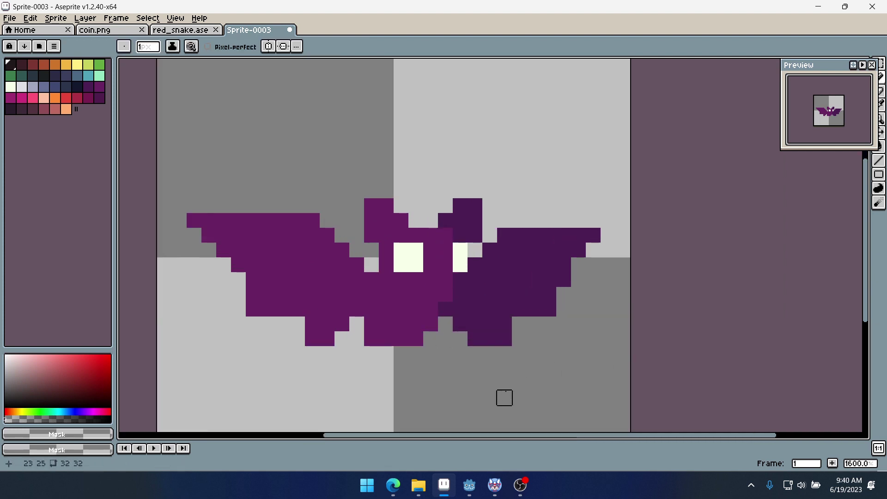
{"action": "key", "text": "alt"}
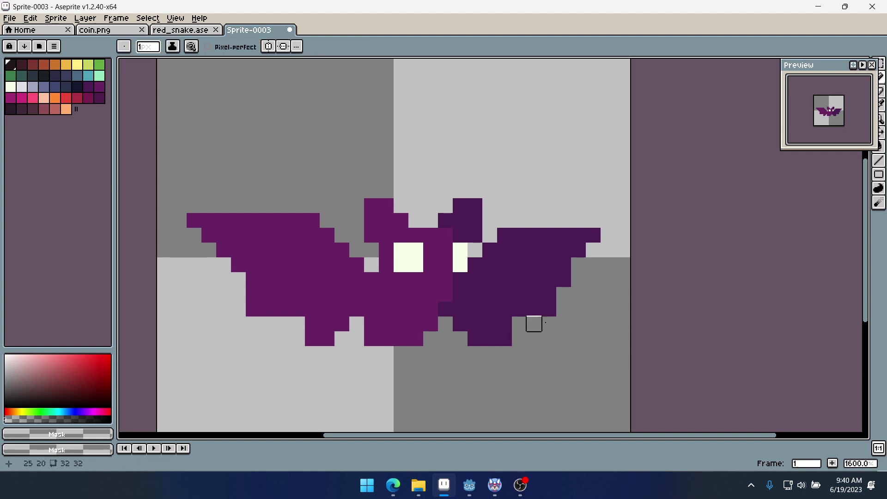
Erase pixels on the right wing's lower edge and the bat's lower right, redoing after an undo
{"action": "right_click", "coordinate": [563, 279]}
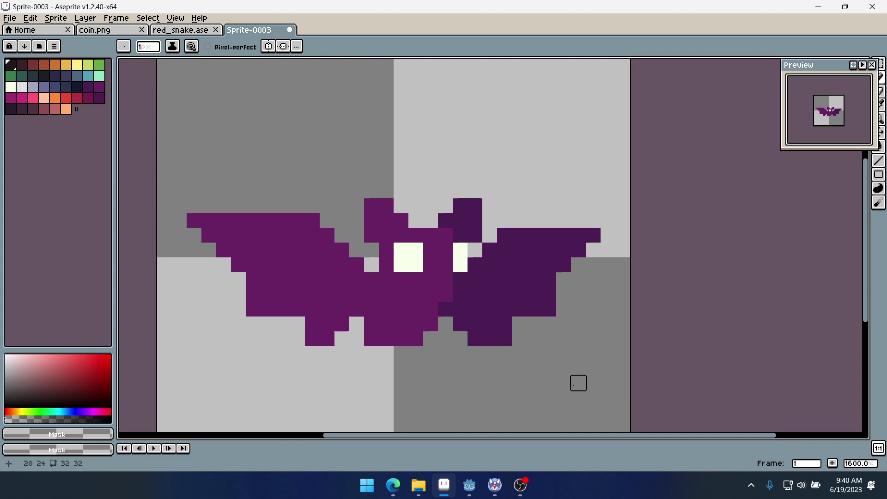
{"action": "right_click", "coordinate": [504, 339]}
{"action": "right_click", "coordinate": [505, 324]}
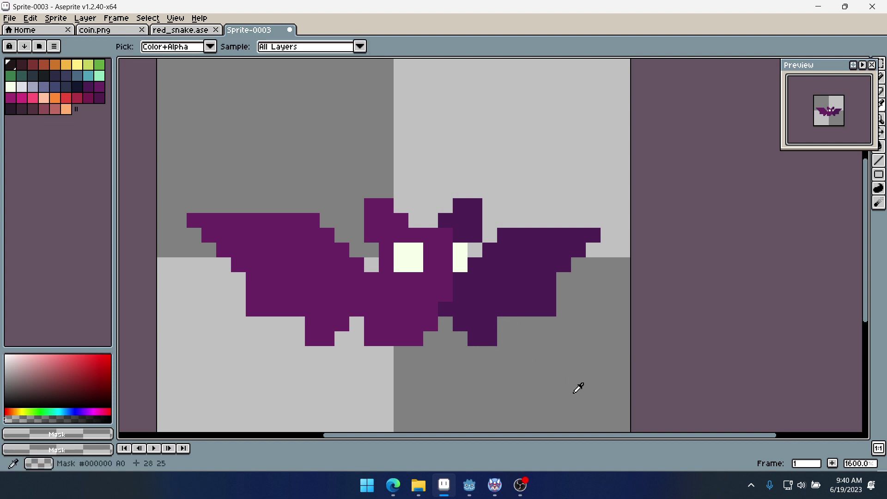
{"action": "key", "text": "ctrl+z"}
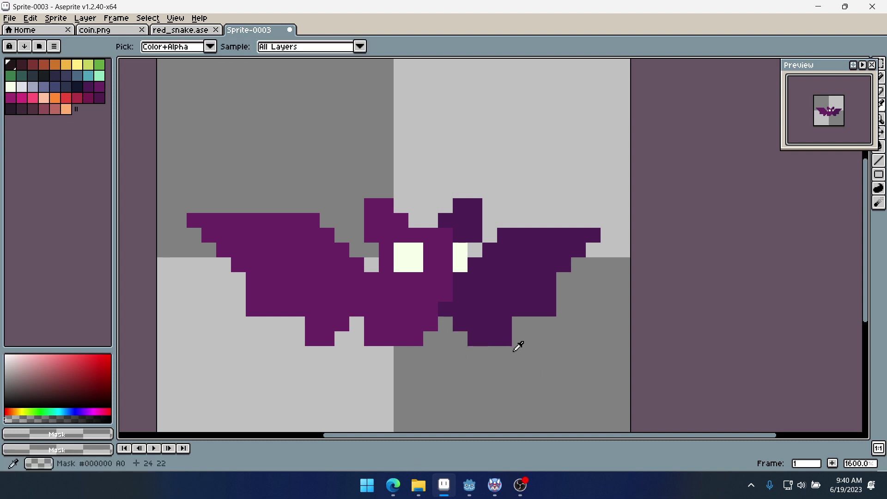
{"action": "right_click", "coordinate": [504, 339]}
{"action": "right_click", "coordinate": [505, 324]}
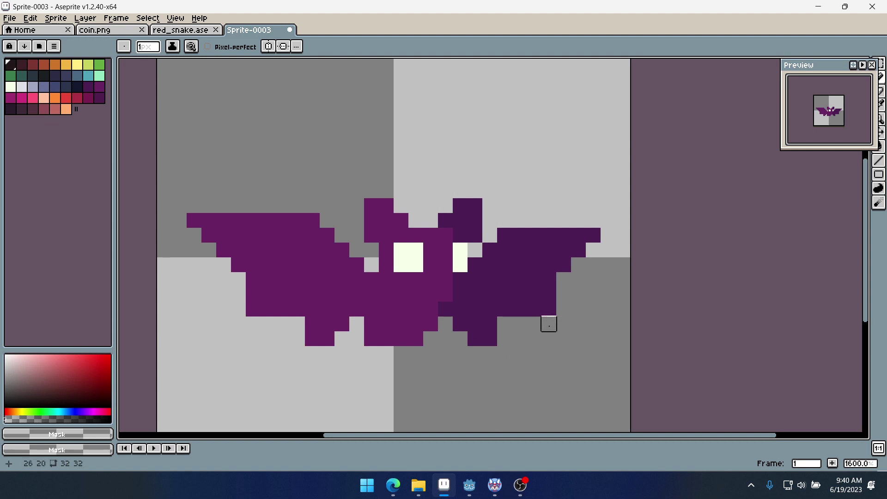
Erase two right wing edge pixels, then undo to restore them
{"action": "right_click", "coordinate": [549, 309]}
{"action": "right_click", "coordinate": [549, 295]}
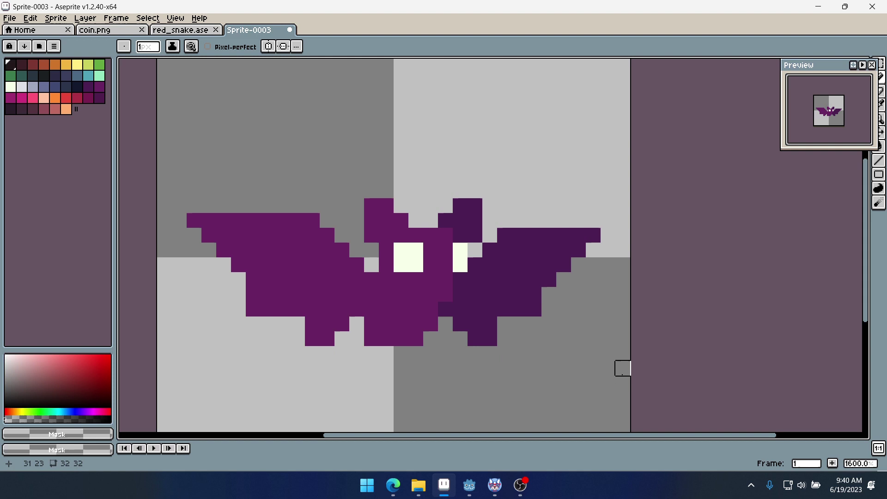
{"action": "key", "text": "ctrl+z"}
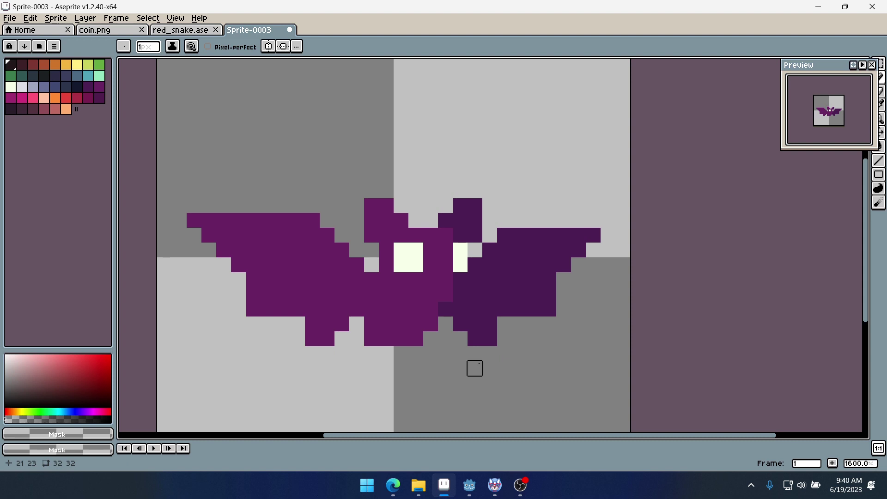
Select the right wing tip, move it two pixels left, commit and deselect
{"action": "key", "text": "m"}
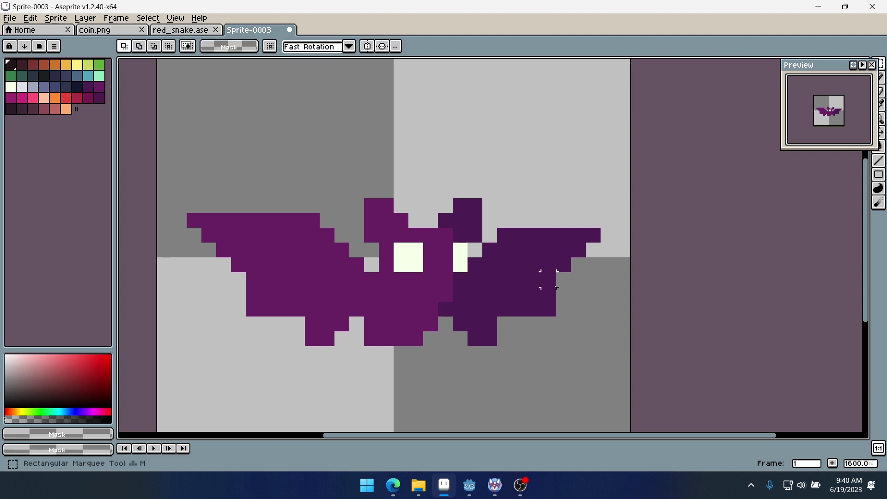
{"action": "left_click_drag", "start_coordinate": [526, 198], "coordinate": [631, 348]}
{"action": "left_click_drag", "start_coordinate": [603, 307], "coordinate": [598, 304]}
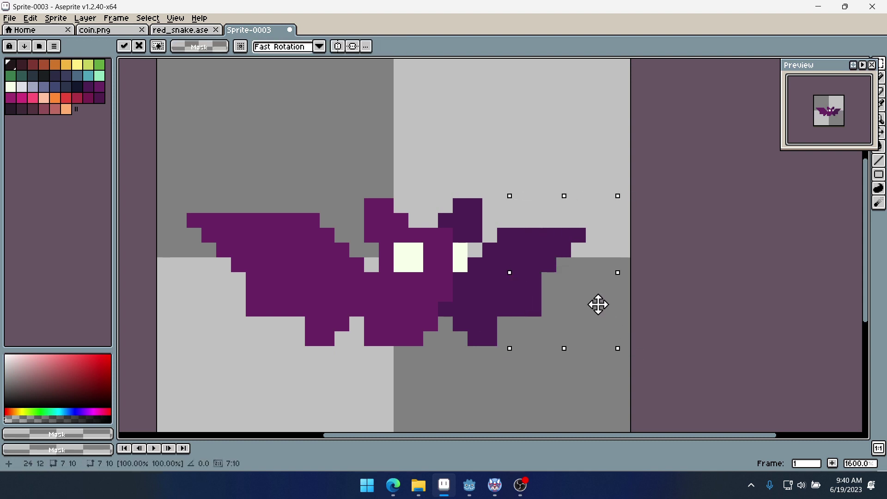
{"action": "key", "text": "Return"}
{"action": "left_click", "coordinate": [407, 363]}
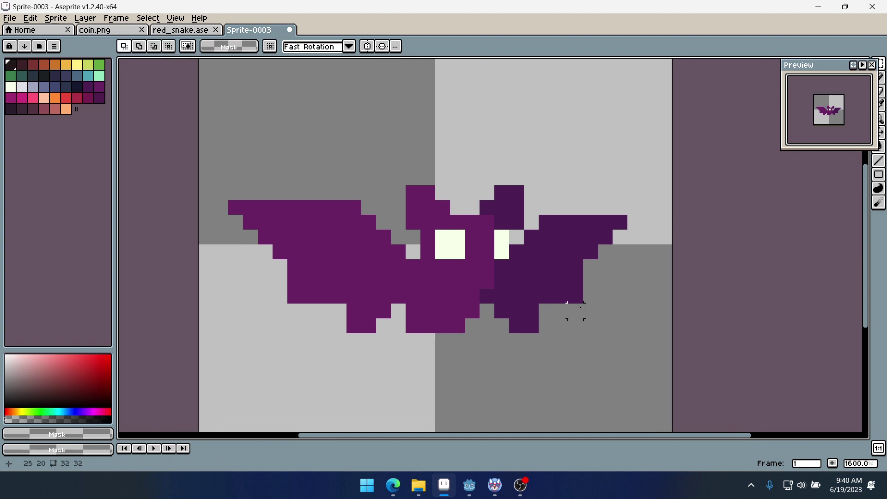
Select the whole bat, then its left and right halves, and clear the selection
{"action": "left_click_drag", "start_coordinate": [221, 147], "coordinate": [645, 409]}
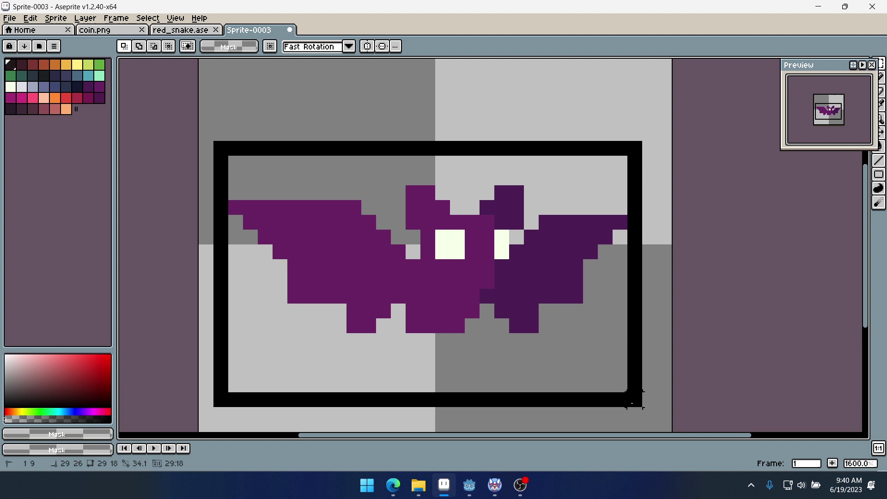
{"action": "left_click", "coordinate": [309, 89]}
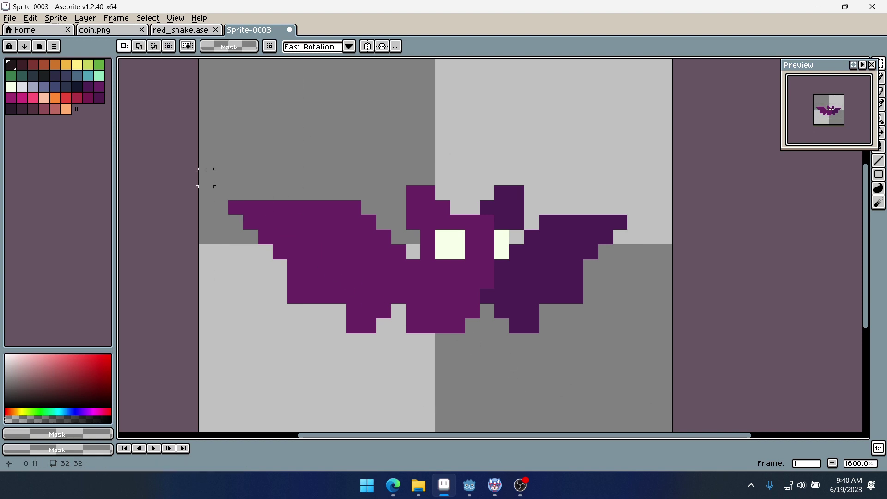
{"action": "left_click_drag", "start_coordinate": [199, 156], "coordinate": [410, 359]}
{"action": "left_click_drag", "start_coordinate": [480, 171], "coordinate": [659, 395]}
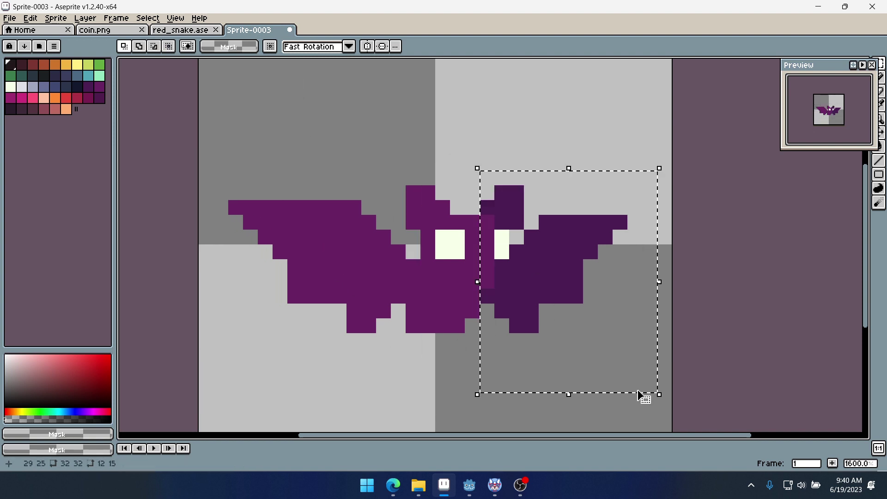
{"action": "left_click", "coordinate": [413, 369]}
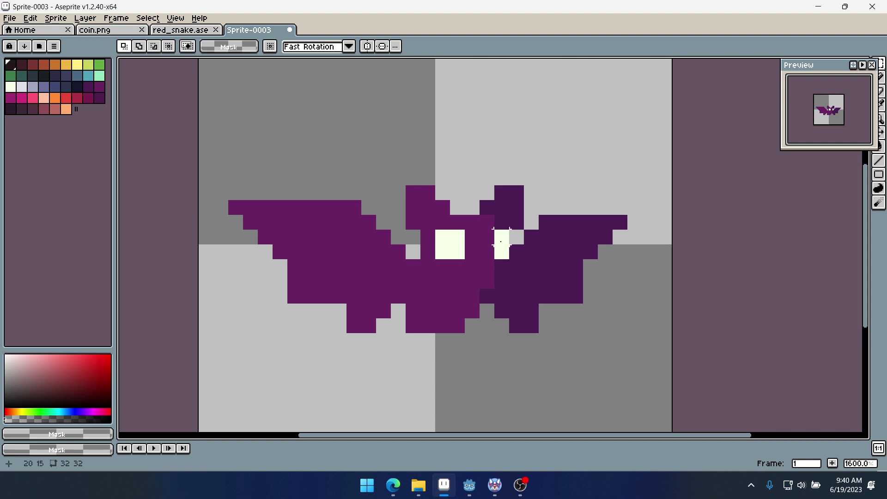
Save the sprite under the file name 'bat' as bat.aseprite
{"action": "key", "text": "ctrl+s"}
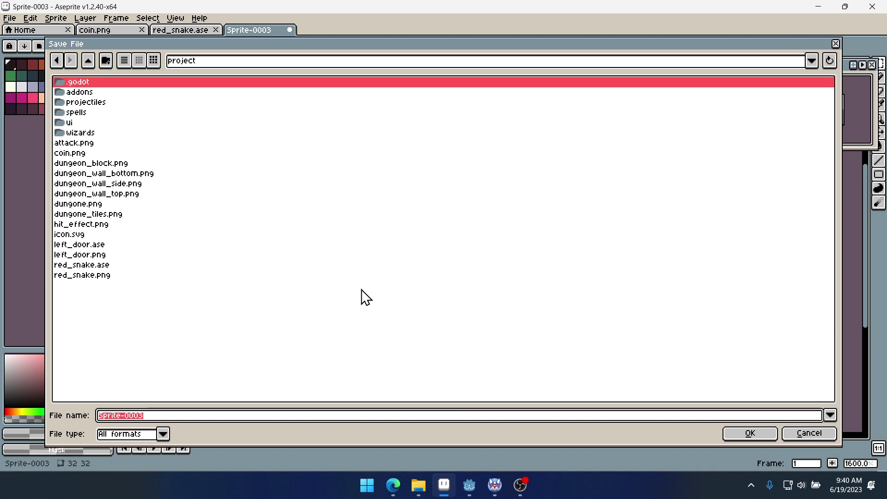
{"action": "type", "text": "bat"}
{"action": "key", "text": "Return"}
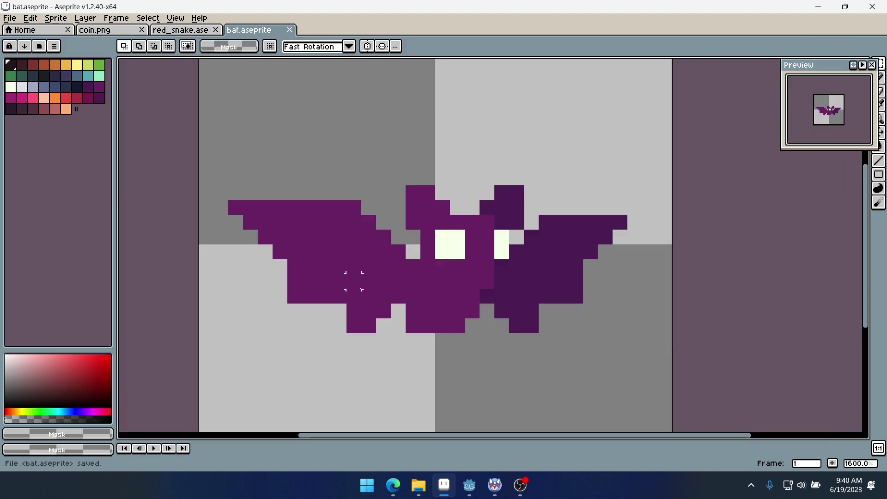
{"action": "scroll", "coordinate": [472, 251], "scroll_direction": "down", "scroll_amount": 2}
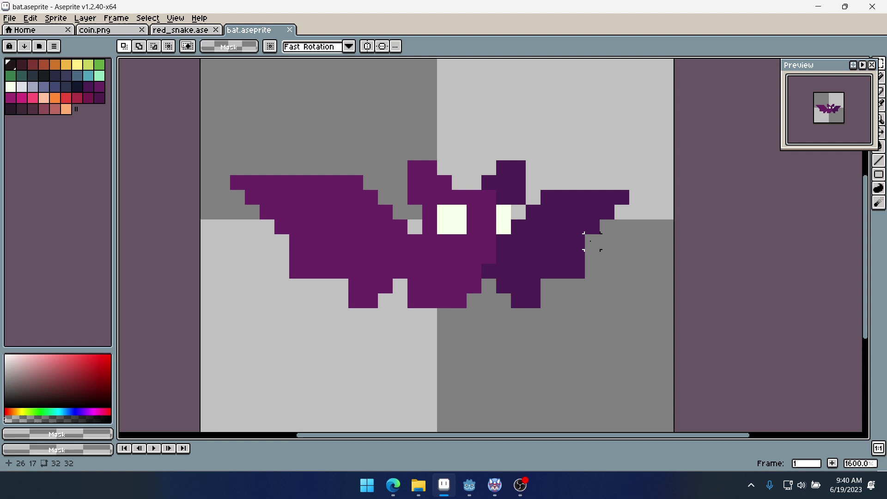
{"action": "key", "text": "b"}
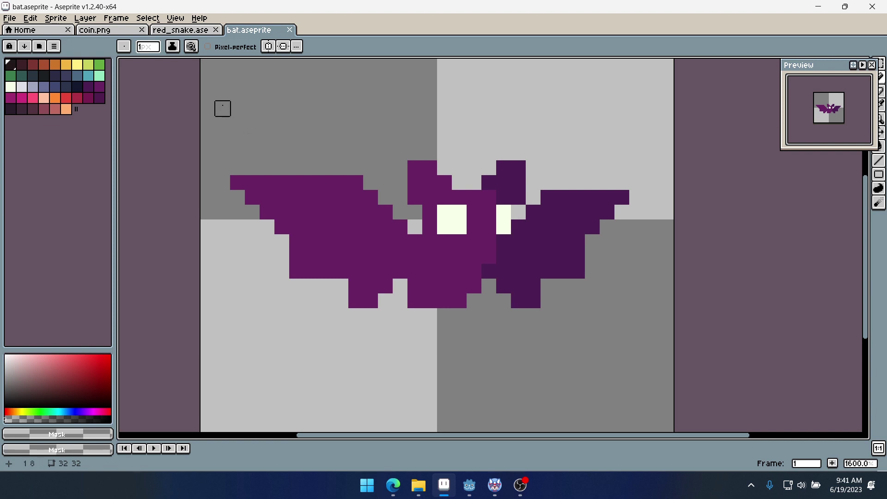
{"action": "left_click_drag", "start_coordinate": [223, 108], "coordinate": [252, 123]}
{"action": "key", "text": "alt"}
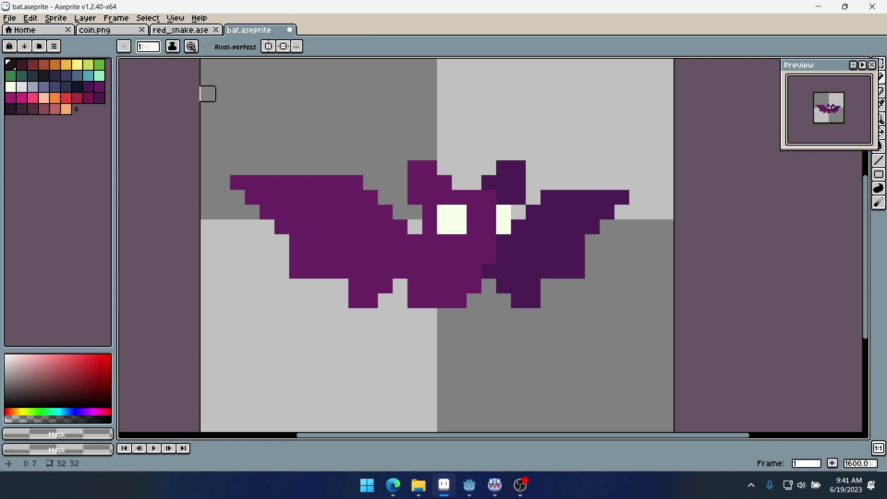
{"action": "left_click", "coordinate": [179, 30]}
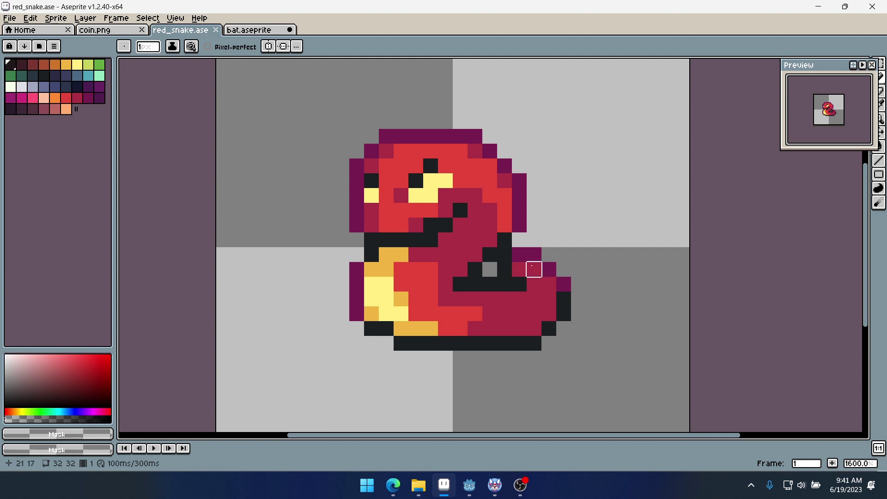
{"action": "left_click", "coordinate": [261, 30]}
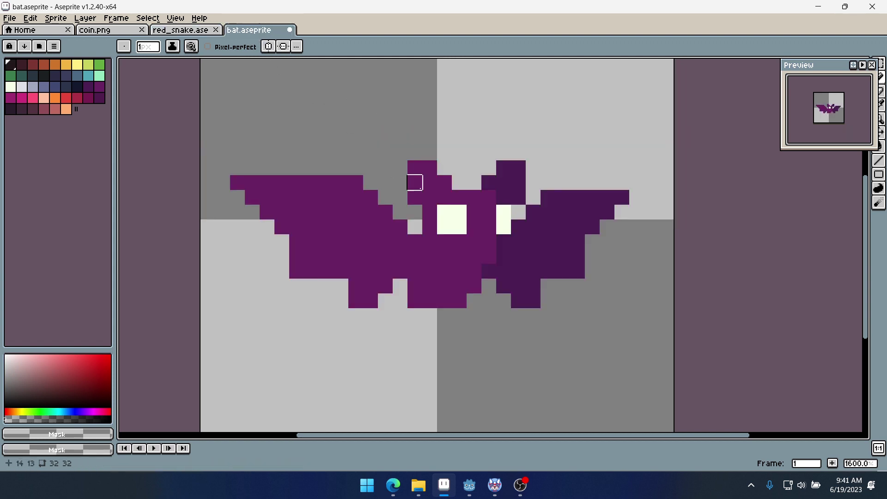
{"action": "scroll", "coordinate": [453, 248], "scroll_direction": "up", "scroll_amount": 2}
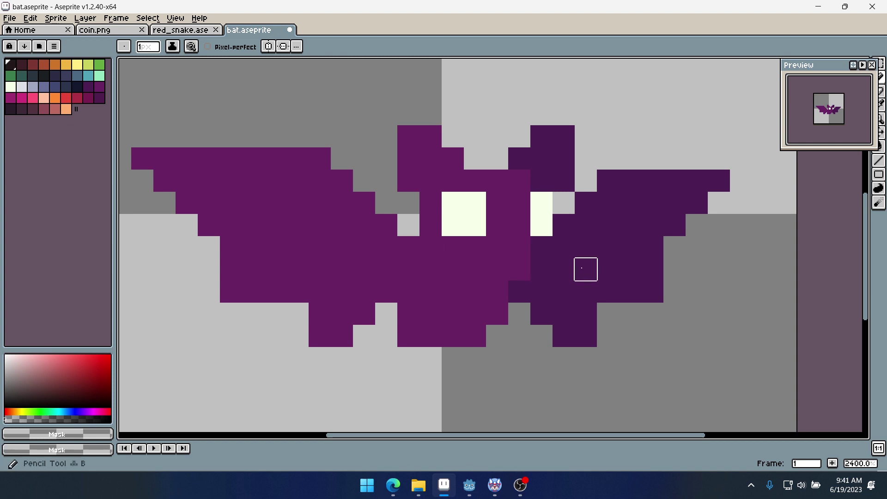
Choose dark navy and paint diagonal navy shading pixels into the right wing
{"action": "left_click", "coordinate": [619, 236], "text": "alt"}
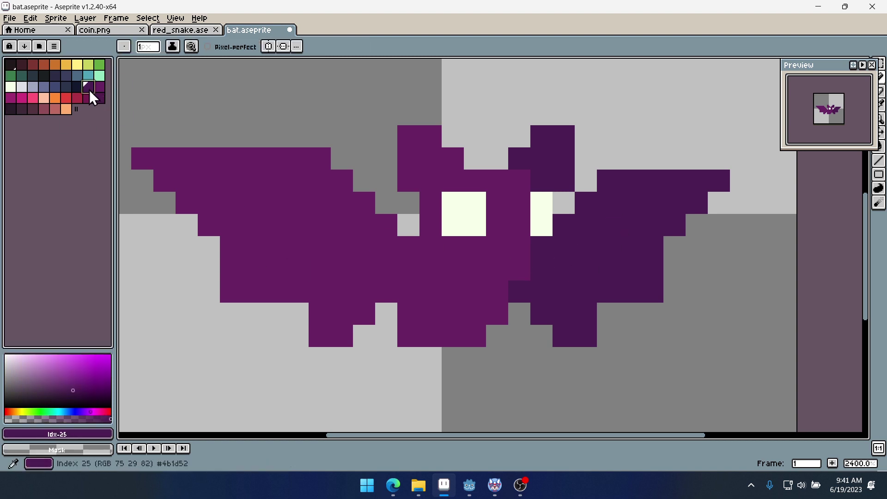
{"action": "left_click", "coordinate": [76, 86]}
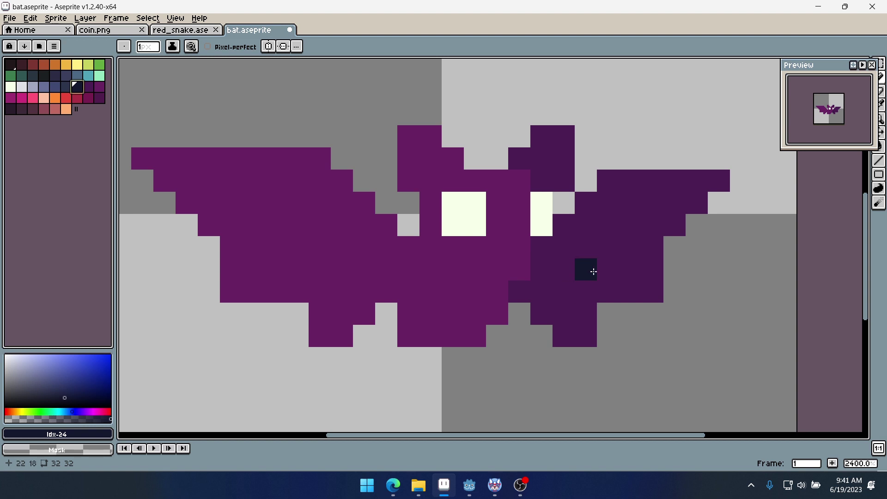
{"action": "left_click", "coordinate": [520, 291]}
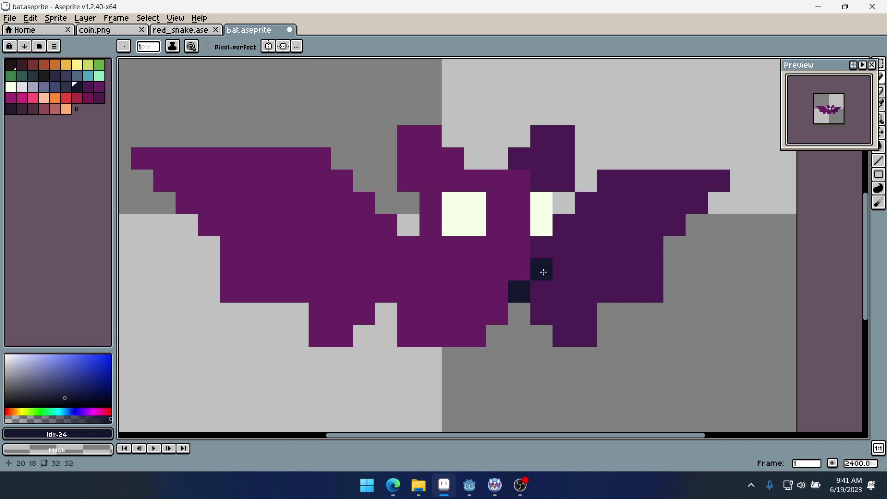
{"action": "left_click", "coordinate": [543, 273]}
{"action": "left_click", "coordinate": [586, 247]}
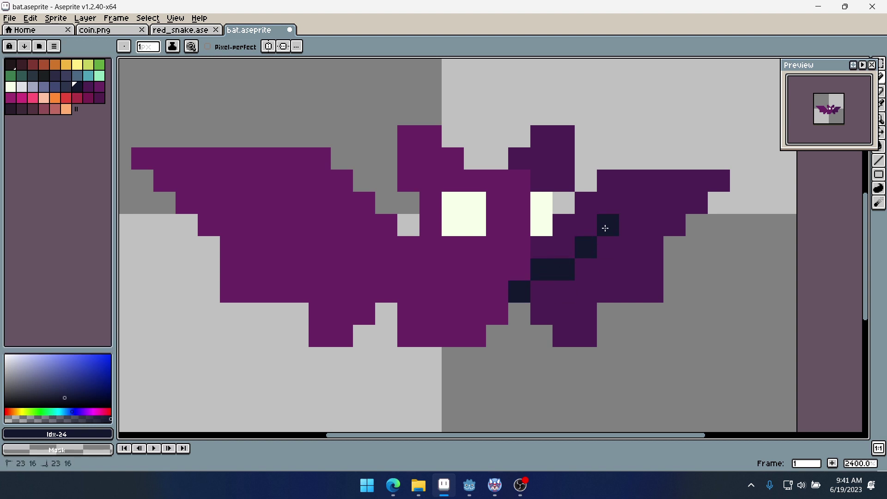
{"action": "left_click", "coordinate": [606, 225]}
Extend navy rows lower across the right wing and repaint one cell dark purple
{"action": "left_click_drag", "start_coordinate": [622, 221], "coordinate": [670, 221]}
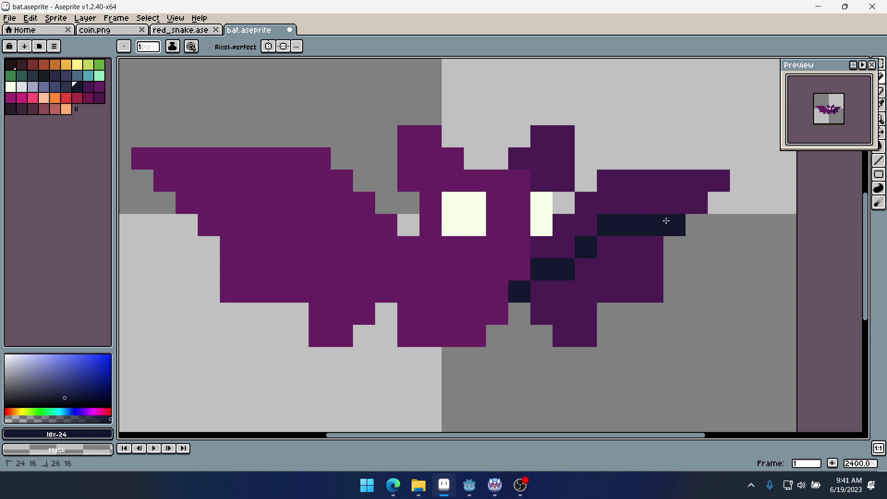
{"action": "mouse_move", "coordinate": [543, 291]}
{"action": "left_mouse_down"}
{"action": "mouse_move", "coordinate": [563, 308]}
{"action": "mouse_move", "coordinate": [572, 331]}
{"action": "mouse_move", "coordinate": [587, 319]}
{"action": "mouse_move", "coordinate": [572, 275]}
{"action": "mouse_move", "coordinate": [617, 282]}
{"action": "mouse_move", "coordinate": [618, 244]}
{"action": "mouse_move", "coordinate": [638, 281]}
{"action": "mouse_move", "coordinate": [648, 252]}
{"action": "left_mouse_up"}
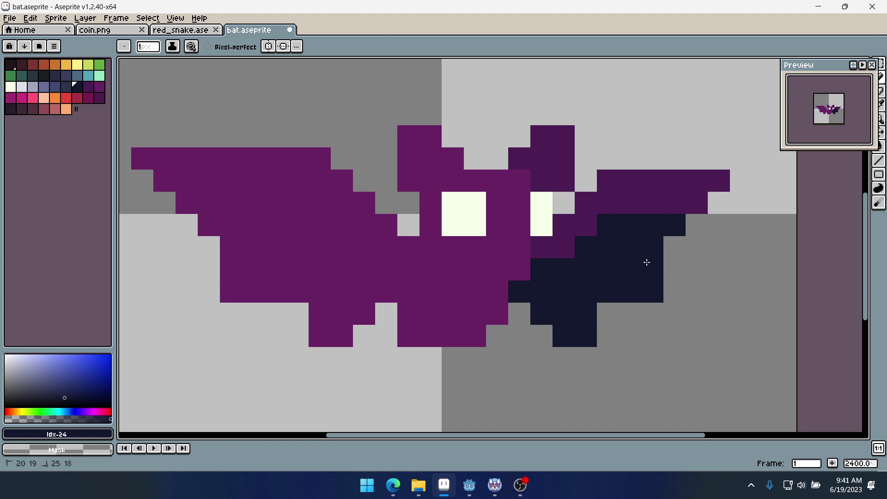
{"action": "left_click", "coordinate": [576, 227], "text": "alt"}
{"action": "left_click", "coordinate": [535, 267]}
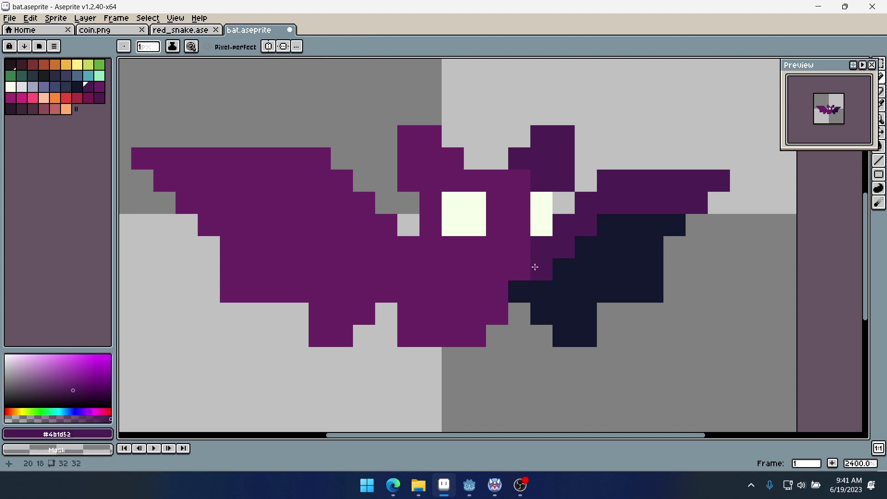
{"action": "scroll", "coordinate": [467, 160], "scroll_direction": "down", "scroll_amount": 6}
Outline the lower left wing with a diagonal dark line and bucket-fill it dark purple
{"action": "left_click_drag", "start_coordinate": [546, 142], "coordinate": [558, 188]}
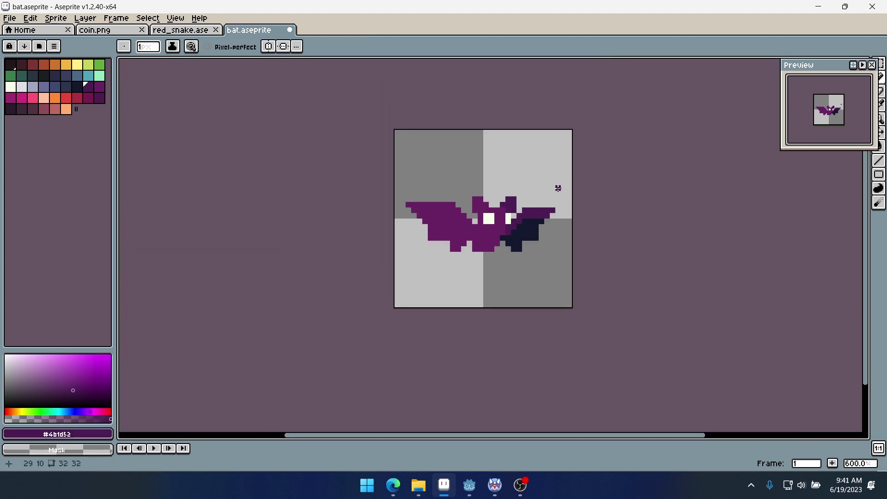
{"action": "scroll", "coordinate": [614, 271], "scroll_direction": "up", "scroll_amount": 3}
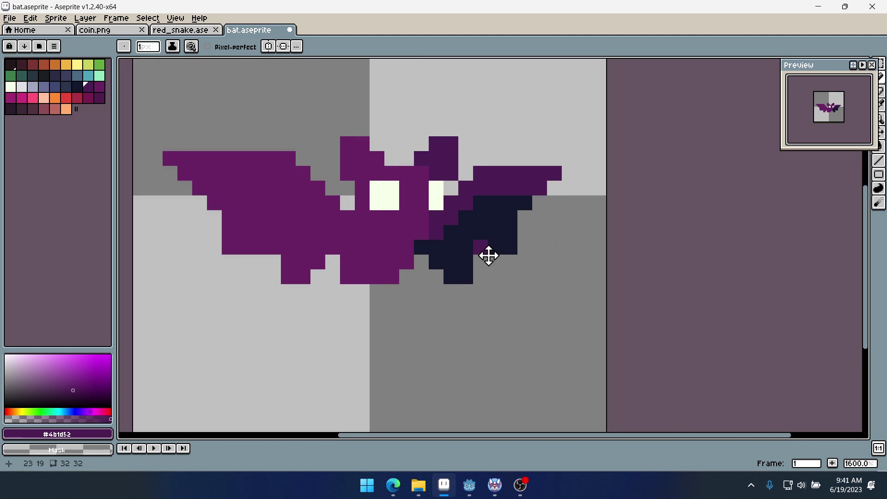
{"action": "left_click_drag", "start_coordinate": [487, 254], "coordinate": [573, 238]}
{"action": "scroll", "coordinate": [452, 260], "scroll_direction": "up", "scroll_amount": 3}
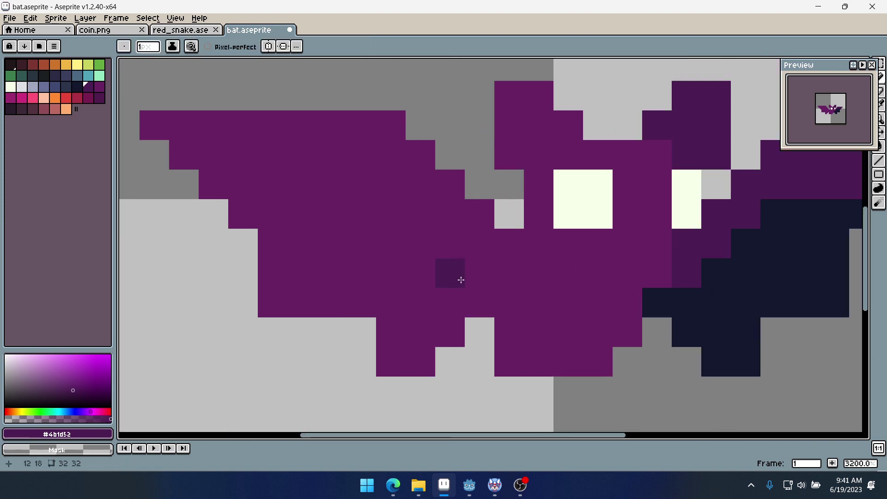
{"action": "left_click", "coordinate": [471, 303]}
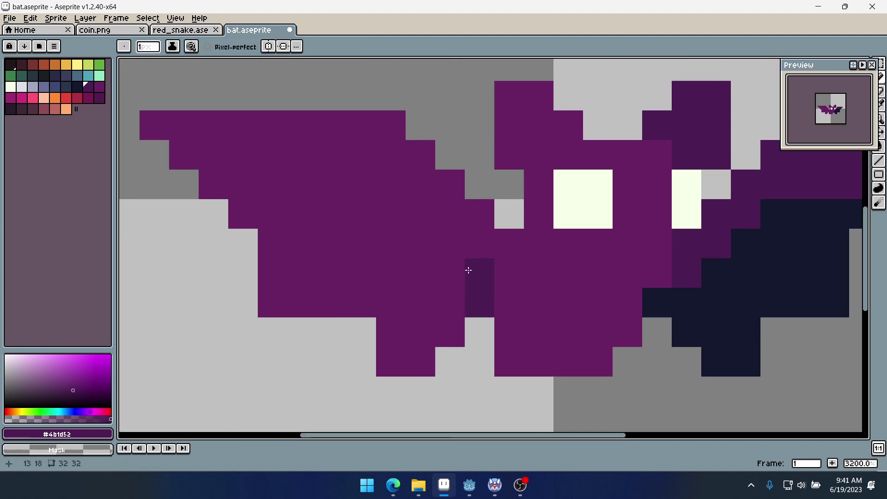
{"action": "left_click", "coordinate": [363, 166], "text": "shift"}
{"action": "left_click_drag", "start_coordinate": [354, 184], "coordinate": [220, 185]}
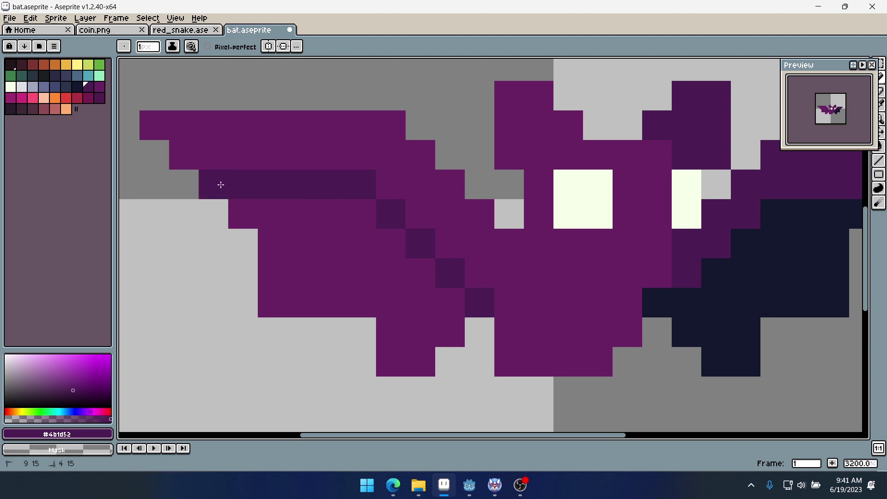
{"action": "key", "text": "g"}
{"action": "left_click", "coordinate": [347, 256]}
Paint body purple over the top cells of both white eyes to shrink them
{"action": "scroll", "coordinate": [277, 214], "scroll_direction": "down", "scroll_amount": 8}
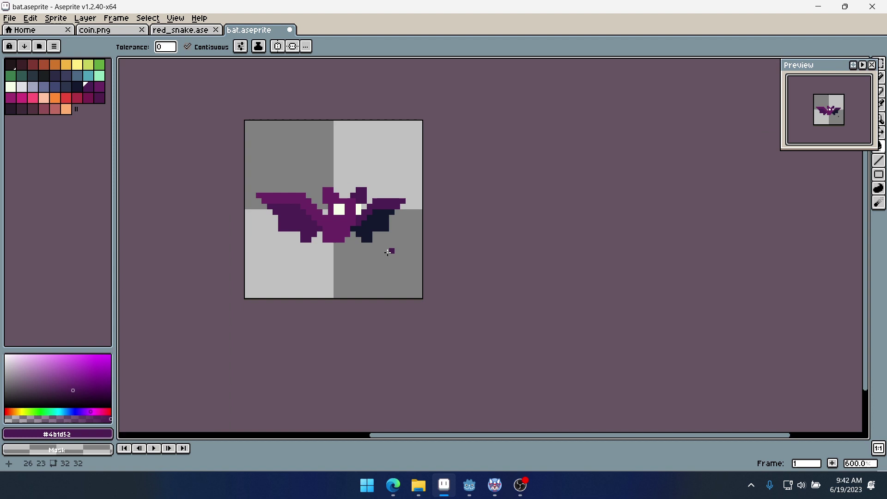
{"action": "scroll", "coordinate": [327, 224], "scroll_direction": "up", "scroll_amount": 8}
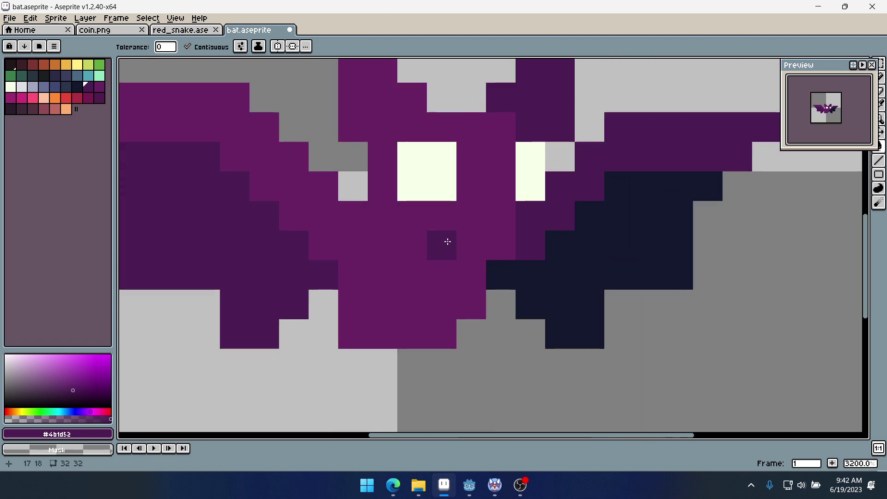
{"action": "key", "text": "b"}
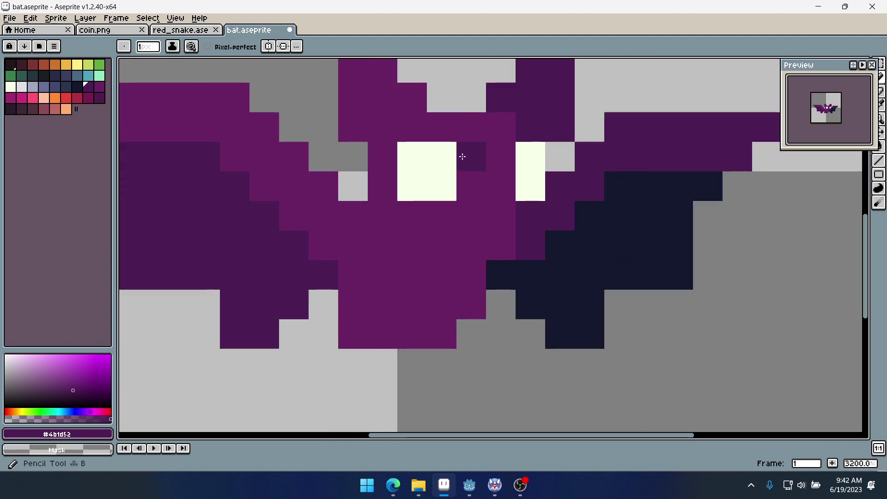
{"action": "left_click", "coordinate": [459, 153], "text": "alt"}
{"action": "left_click", "coordinate": [447, 150]}
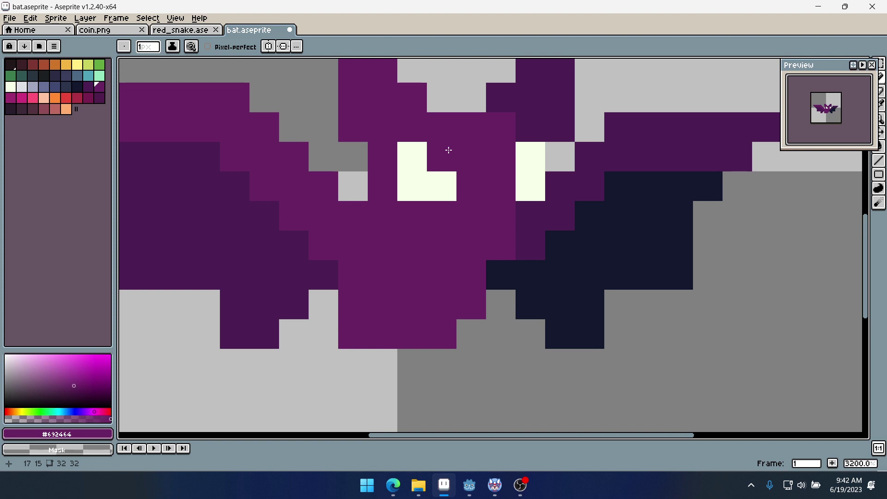
{"action": "left_click", "coordinate": [525, 152]}
Try several palette colours, starting with the dark purple swatch
{"action": "scroll", "coordinate": [519, 160], "scroll_direction": "down", "scroll_amount": 5}
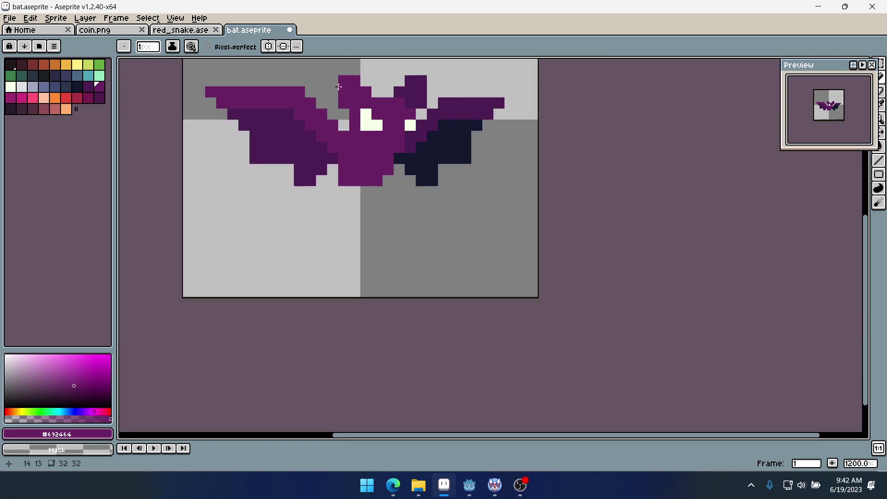
{"action": "scroll", "coordinate": [399, 182], "scroll_direction": "up", "scroll_amount": 4}
{"action": "scroll", "coordinate": [399, 181], "scroll_direction": "up", "scroll_amount": 1}
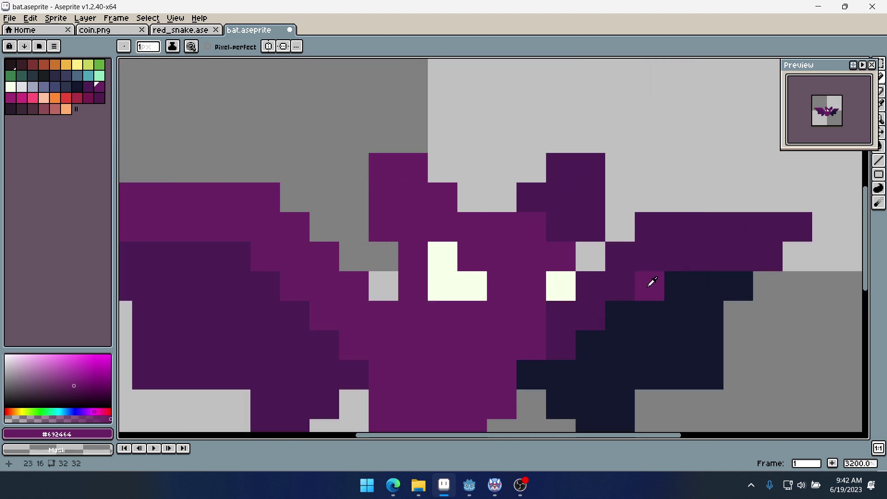
{"action": "key", "text": "i"}
{"action": "key", "text": "b"}
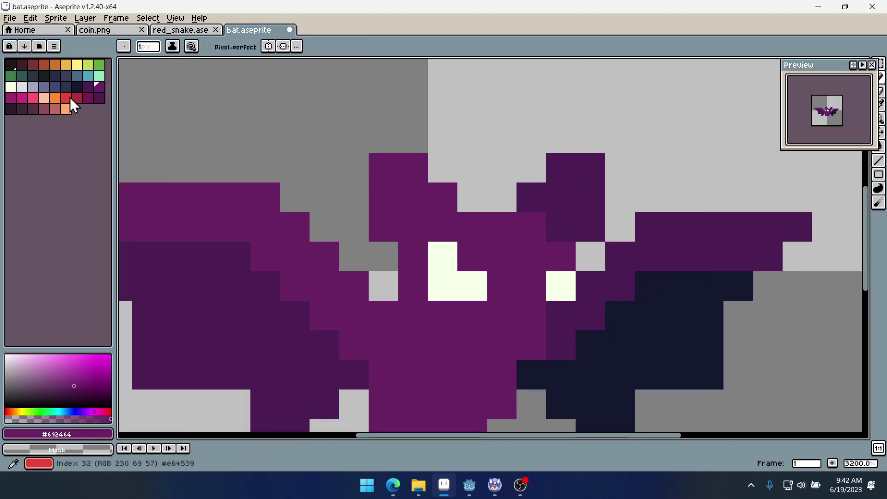
{"action": "left_click", "coordinate": [89, 87]}
{"action": "left_click", "coordinate": [99, 98]}
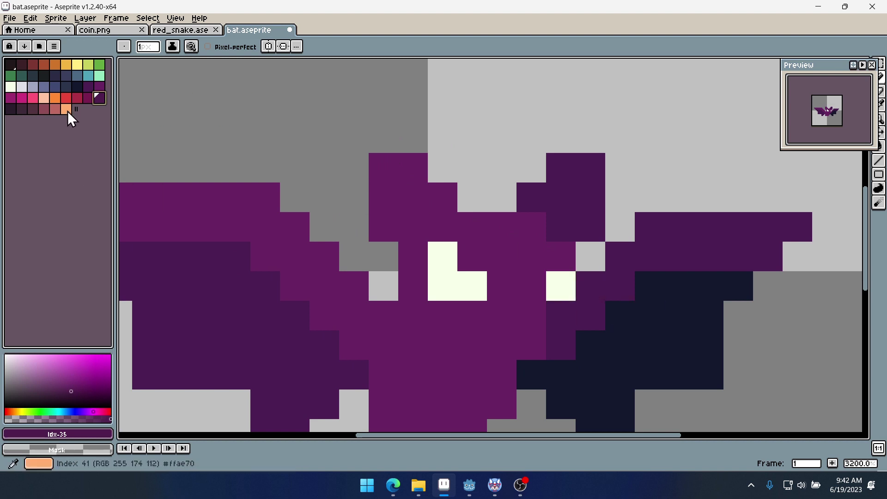
{"action": "left_click", "coordinate": [11, 109]}
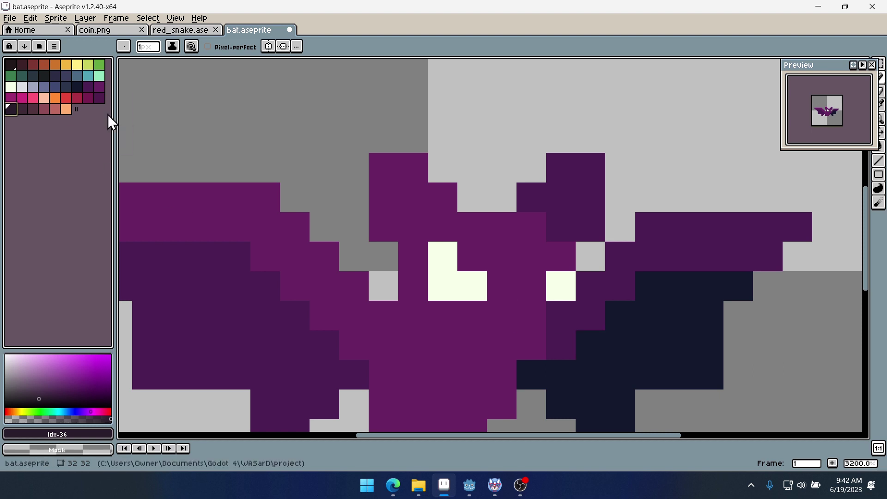
Compare dark purple swatches and copy the navy colour into the next palette slot
{"action": "left_click", "coordinate": [90, 88]}
{"action": "left_click", "coordinate": [81, 89]}
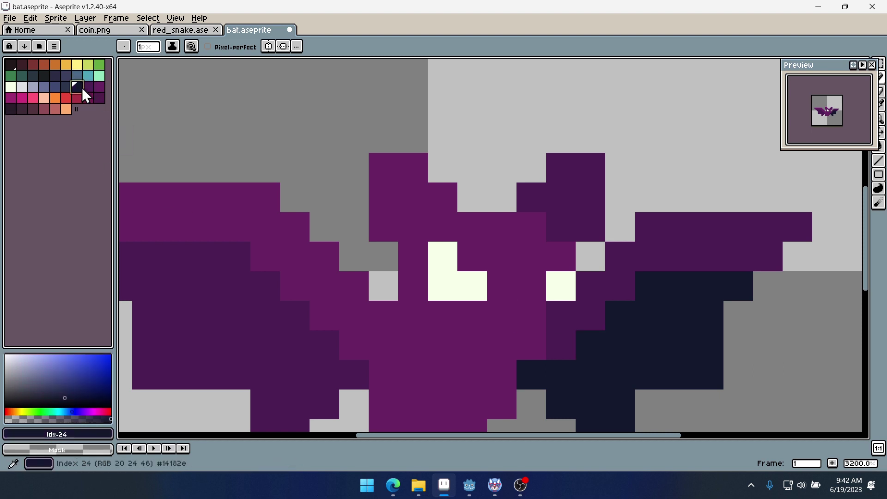
{"action": "left_click", "coordinate": [89, 88]}
{"action": "left_click", "coordinate": [77, 89]}
{"action": "left_click_drag", "start_coordinate": [78, 89], "coordinate": [101, 87]}
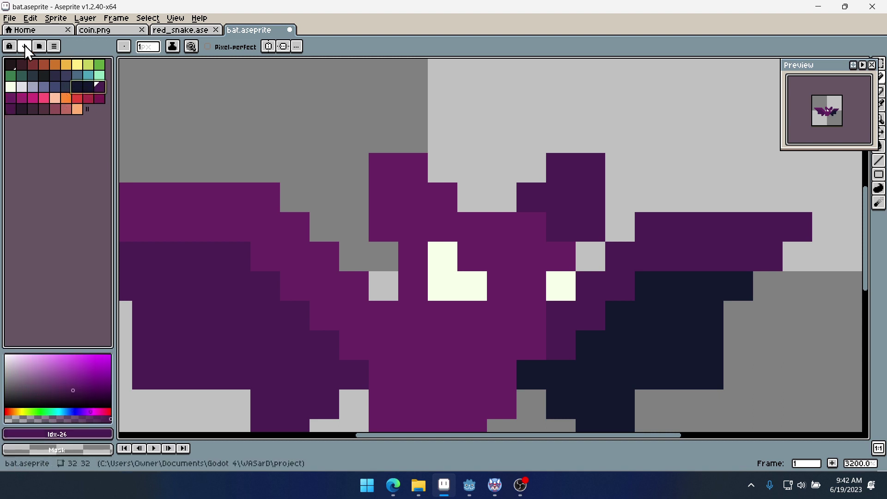
Generate a gradient palette shade and bucket-fill the right wing's navy area with it
{"action": "left_click", "coordinate": [24, 45]}
{"action": "left_click", "coordinate": [48, 73]}
{"action": "left_click", "coordinate": [87, 88]}
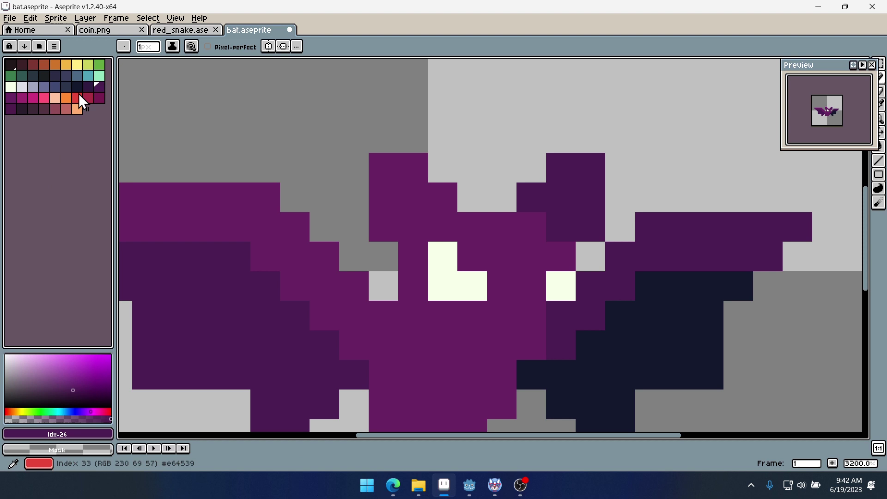
{"action": "key", "text": "g"}
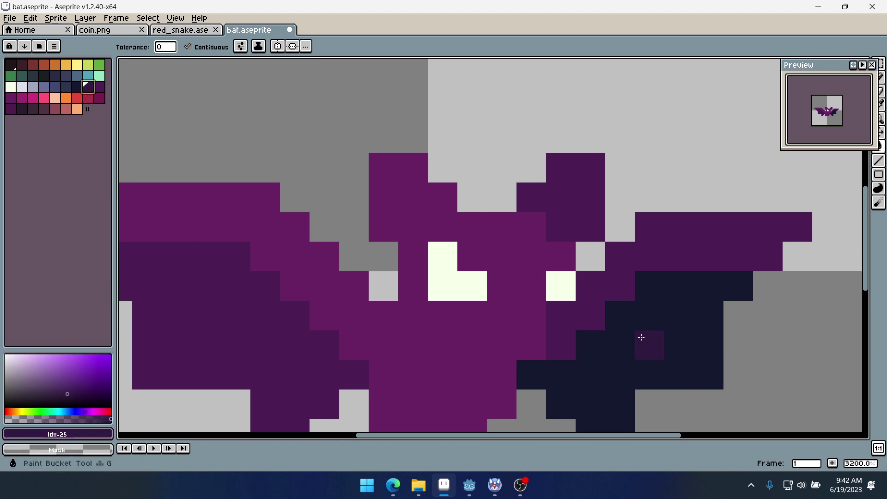
{"action": "left_click", "coordinate": [682, 314]}
{"action": "scroll", "coordinate": [482, 217], "scroll_direction": "down", "scroll_amount": 3}
{"action": "left_click_drag", "start_coordinate": [482, 211], "coordinate": [435, 248]}
{"action": "scroll", "coordinate": [439, 287], "scroll_direction": "up", "scroll_amount": 3}
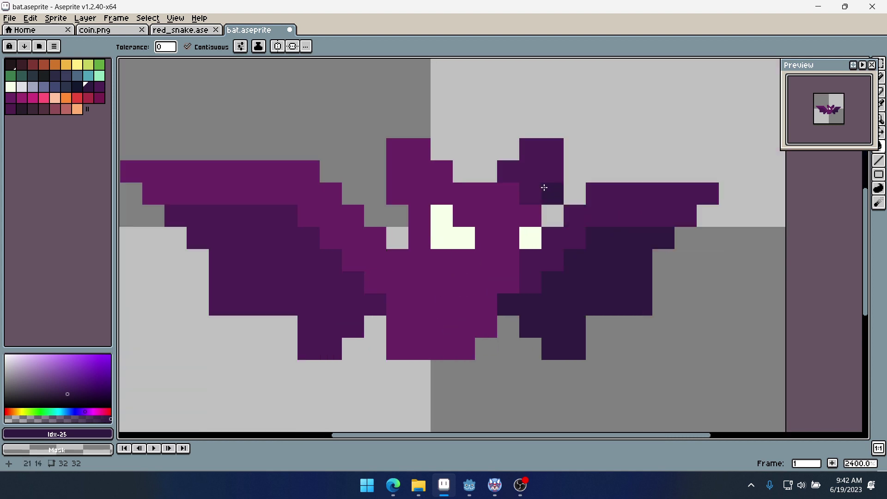
Darken two right ear pixels and shade the left ear with the wing's dark purple
{"action": "key", "text": "b"}
{"action": "left_click", "coordinate": [530, 192]}
{"action": "left_click", "coordinate": [553, 193]}
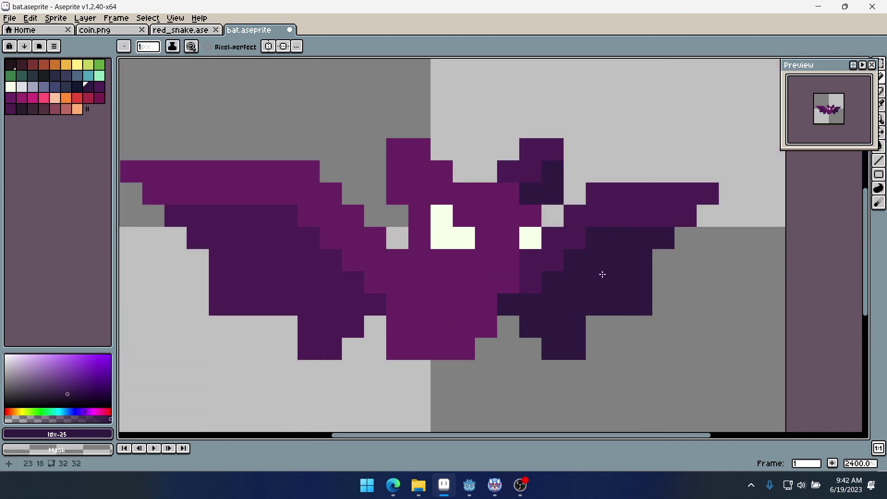
{"action": "left_click", "coordinate": [293, 259], "text": "alt"}
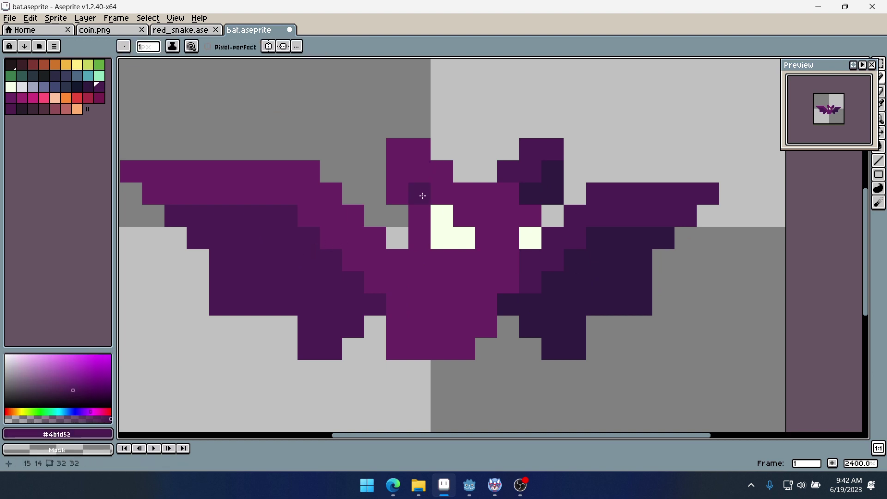
{"action": "left_click_drag", "start_coordinate": [408, 198], "coordinate": [400, 177]}
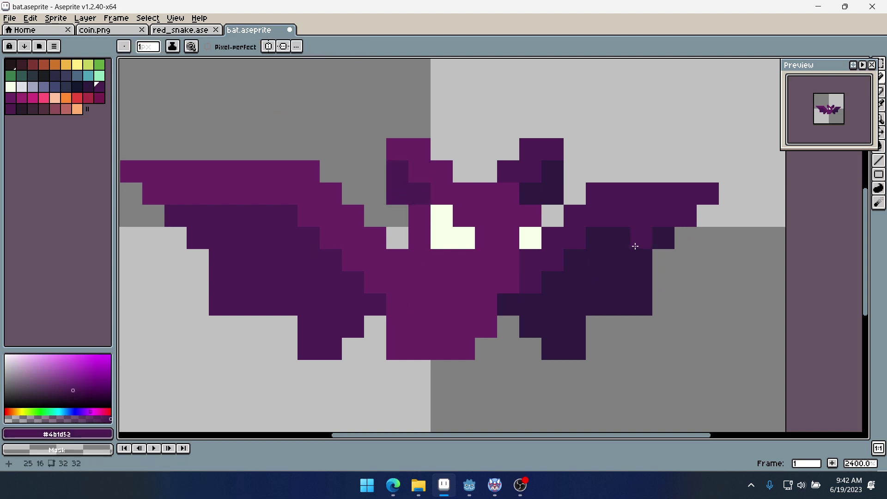
Sample the body purple, then the dark purple from a shaded pixel on the canvas
{"action": "scroll", "coordinate": [840, 101], "scroll_direction": "up", "scroll_amount": 2}
{"action": "scroll", "coordinate": [807, 128], "scroll_direction": "down", "scroll_amount": 3}
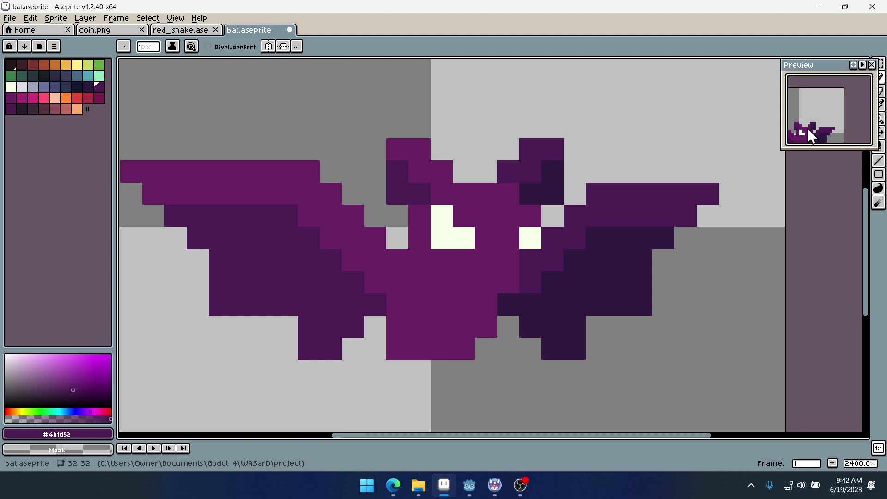
{"action": "scroll", "coordinate": [556, 192], "scroll_direction": "down", "scroll_amount": 3}
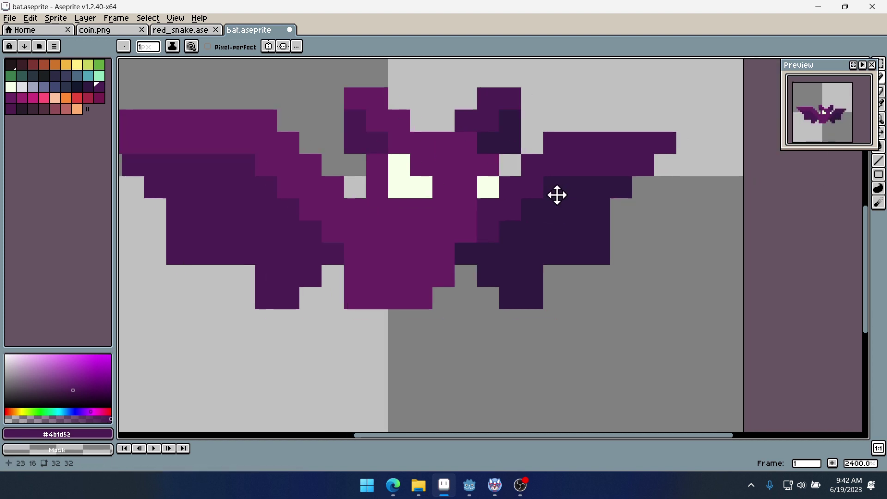
{"action": "scroll", "coordinate": [537, 168], "scroll_direction": "up", "scroll_amount": 1}
{"action": "key", "text": "alt"}
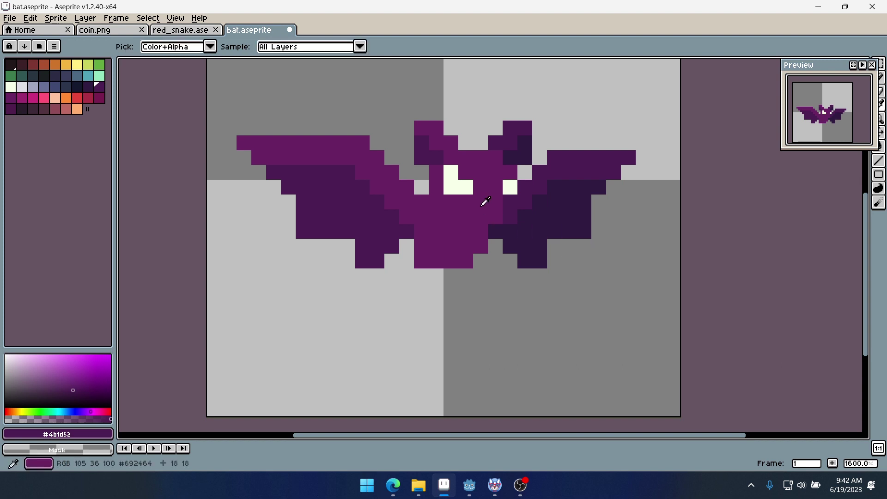
{"action": "left_click", "coordinate": [516, 195], "text": "alt"}
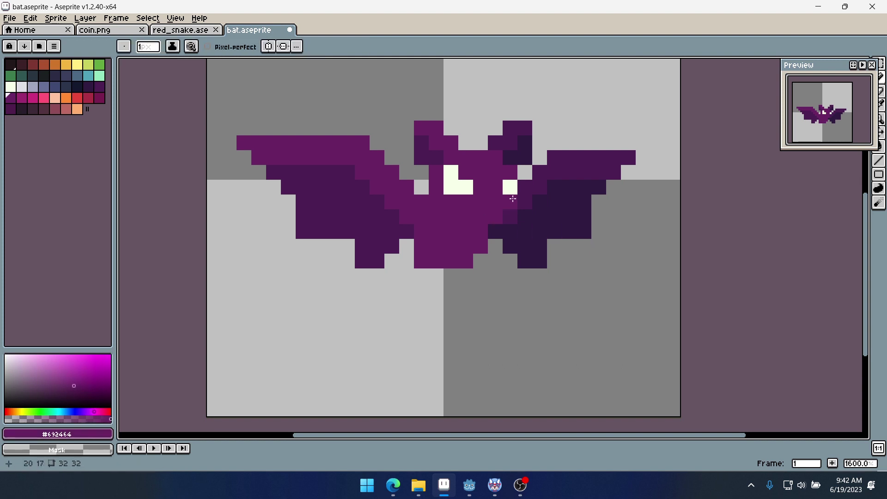
{"action": "scroll", "coordinate": [599, 244], "scroll_direction": "down", "scroll_amount": 4}
{"action": "scroll", "coordinate": [558, 208], "scroll_direction": "up", "scroll_amount": 1}
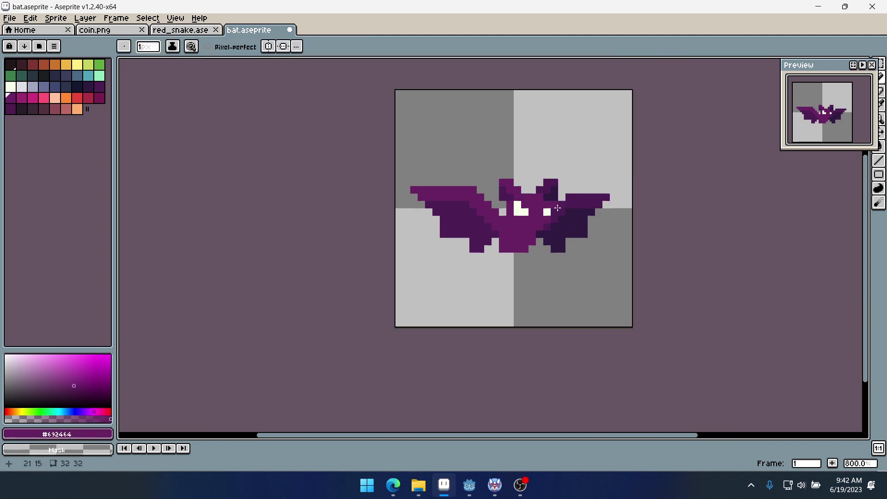
{"action": "scroll", "coordinate": [558, 208], "scroll_direction": "up", "scroll_amount": 3}
{"action": "left_click", "coordinate": [508, 250], "text": "alt"}
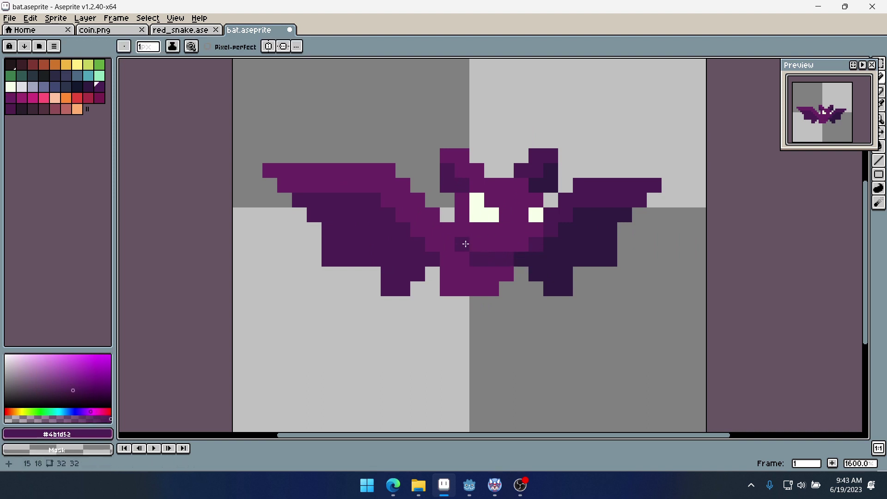
Sample the white eye and body purple colours and repaint a right eye pixel
{"action": "scroll", "coordinate": [444, 230], "scroll_direction": "down", "scroll_amount": 5}
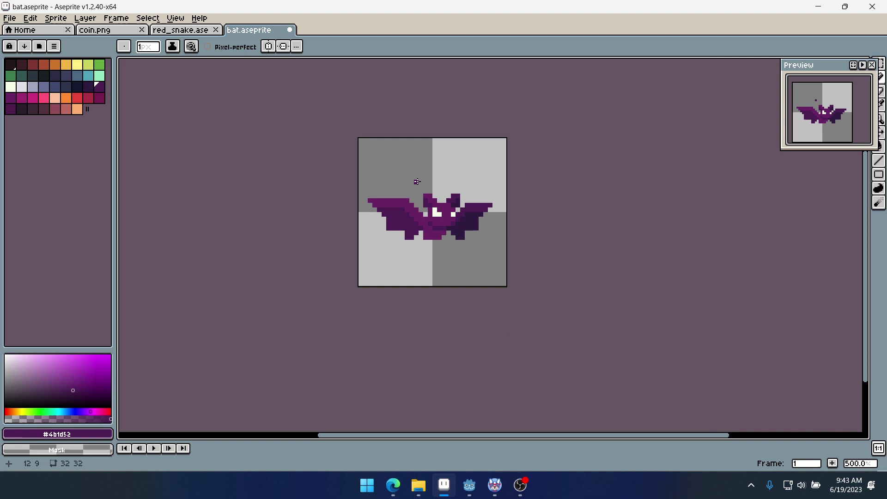
{"action": "scroll", "coordinate": [459, 195], "scroll_direction": "up", "scroll_amount": 2}
{"action": "scroll", "coordinate": [452, 215], "scroll_direction": "up", "scroll_amount": 3}
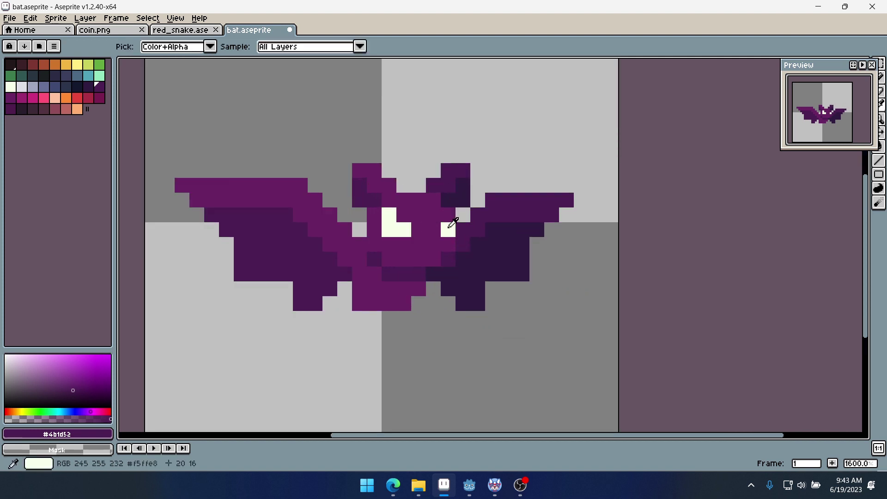
{"action": "left_click", "coordinate": [447, 219], "text": "alt"}
{"action": "scroll", "coordinate": [555, 231], "scroll_direction": "down", "scroll_amount": 3}
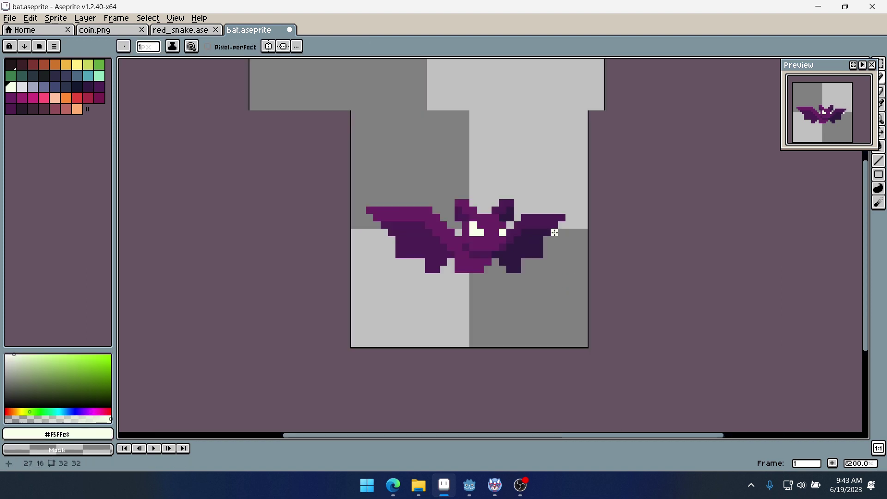
{"action": "scroll", "coordinate": [480, 231], "scroll_direction": "up", "scroll_amount": 1}
{"action": "scroll", "coordinate": [480, 230], "scroll_direction": "up", "scroll_amount": 1}
{"action": "left_click", "coordinate": [500, 239], "text": "alt"}
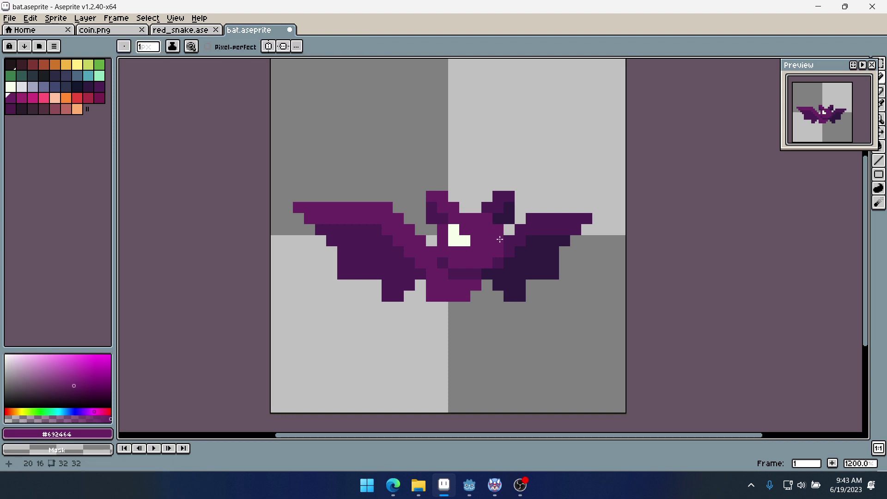
{"action": "right_click", "coordinate": [500, 239]}
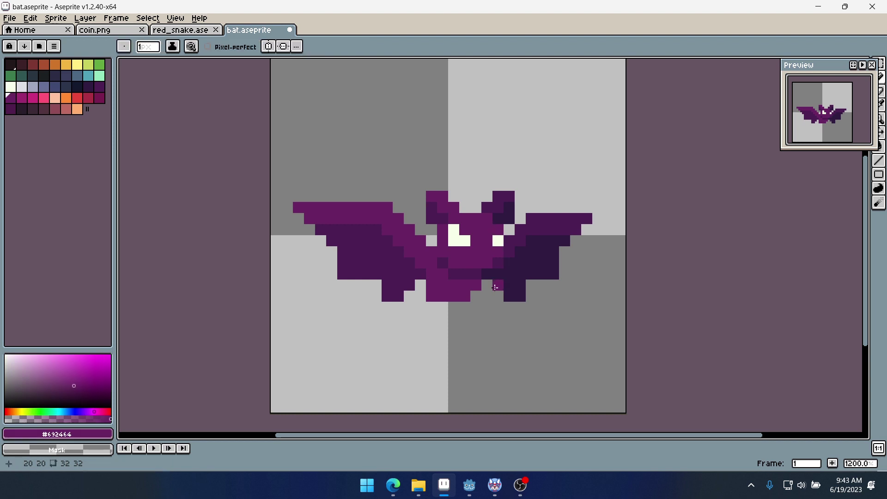
Glance at the red snake sprite, then recolour a pixel beside the left eye dark, then lighter purple
{"action": "left_click", "coordinate": [180, 30]}
{"action": "left_click", "coordinate": [262, 32]}
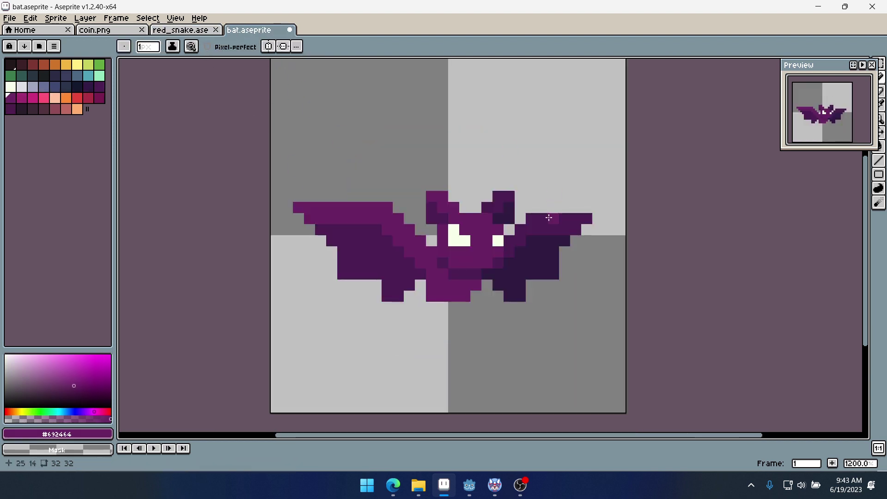
{"action": "scroll", "coordinate": [464, 237], "scroll_direction": "up", "scroll_amount": 2}
{"action": "left_click", "coordinate": [419, 250], "text": "alt"}
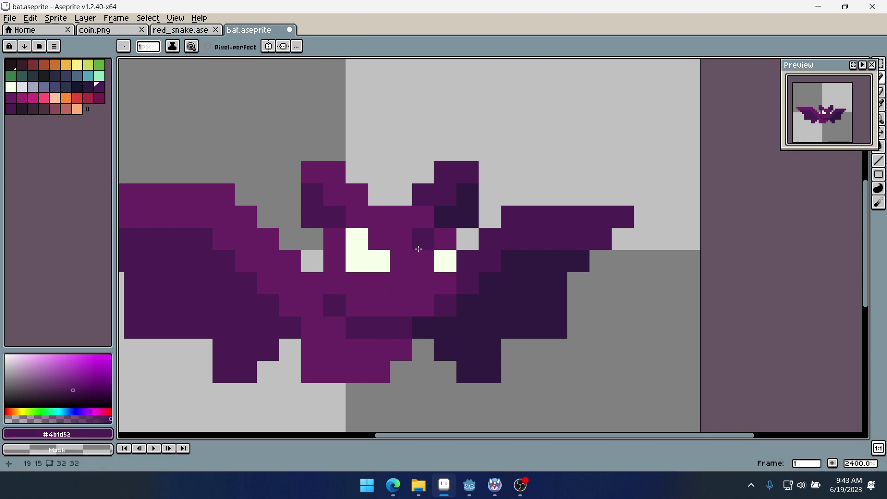
{"action": "left_click", "coordinate": [380, 244]}
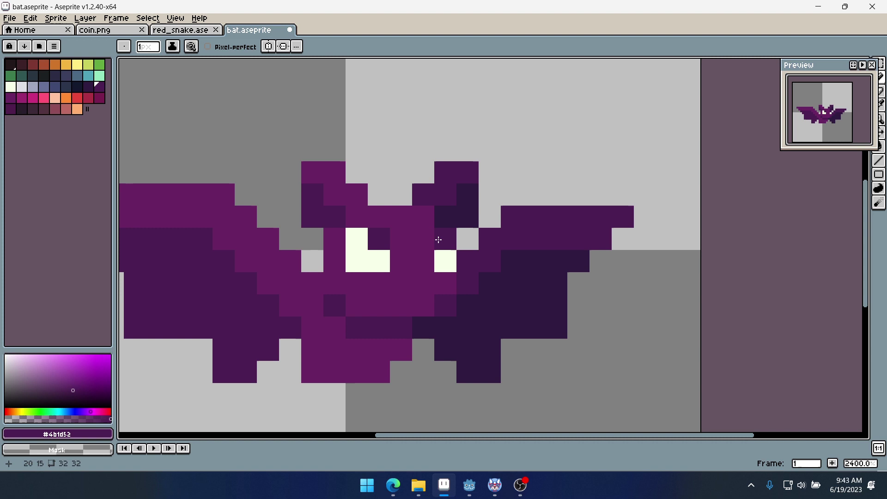
{"action": "left_click", "coordinate": [403, 224], "text": "alt"}
{"action": "left_click", "coordinate": [379, 239]}
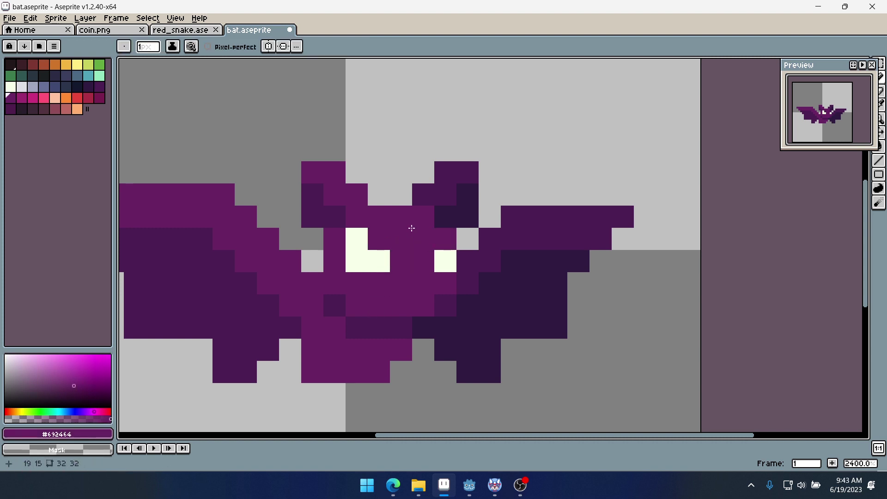
Undo a stray purple pixel near the right wing and add one at the wing's bottom edge
{"action": "scroll", "coordinate": [412, 229], "scroll_direction": "down", "scroll_amount": 5}
{"action": "scroll", "coordinate": [457, 256], "scroll_direction": "up", "scroll_amount": 3}
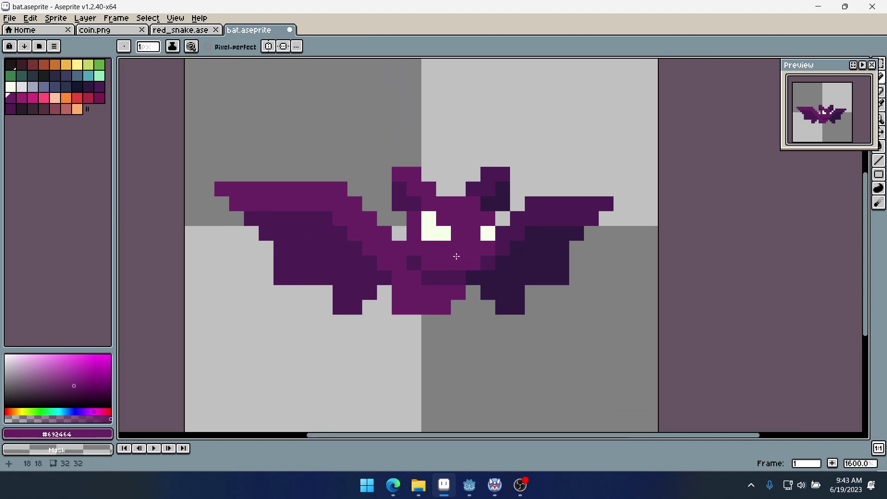
{"action": "left_click", "coordinate": [547, 330]}
{"action": "key", "text": "ctrl+z"}
{"action": "left_click", "coordinate": [471, 304]}
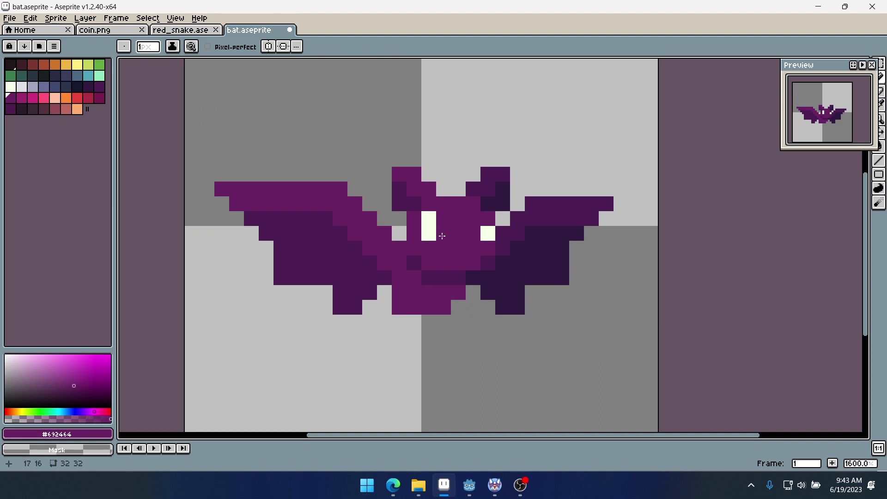
Compare with the red snake, then trial a magenta bucket fill on the bat and revert it
{"action": "left_click", "coordinate": [187, 30]}
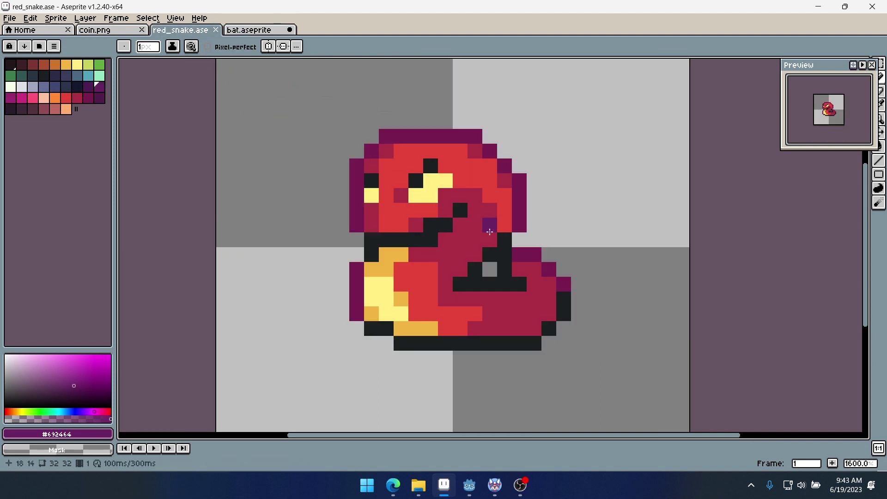
{"action": "left_click", "coordinate": [264, 28]}
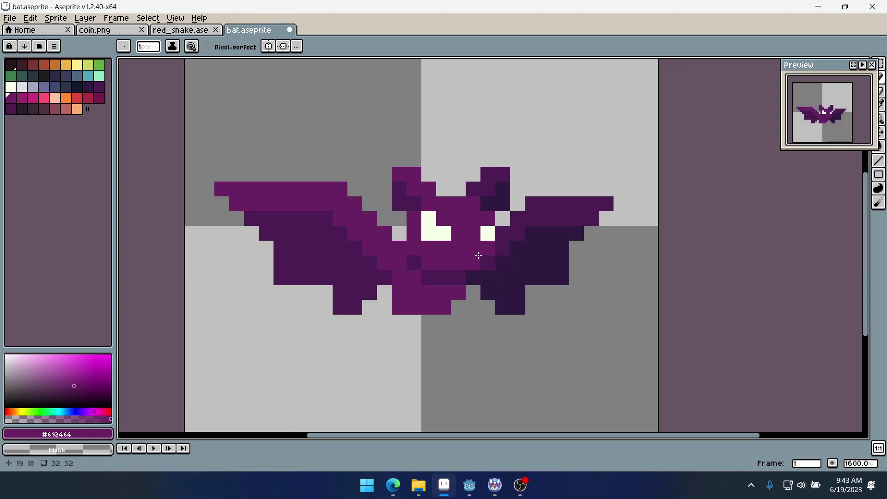
{"action": "scroll", "coordinate": [432, 218], "scroll_direction": "right", "scroll_amount": 2}
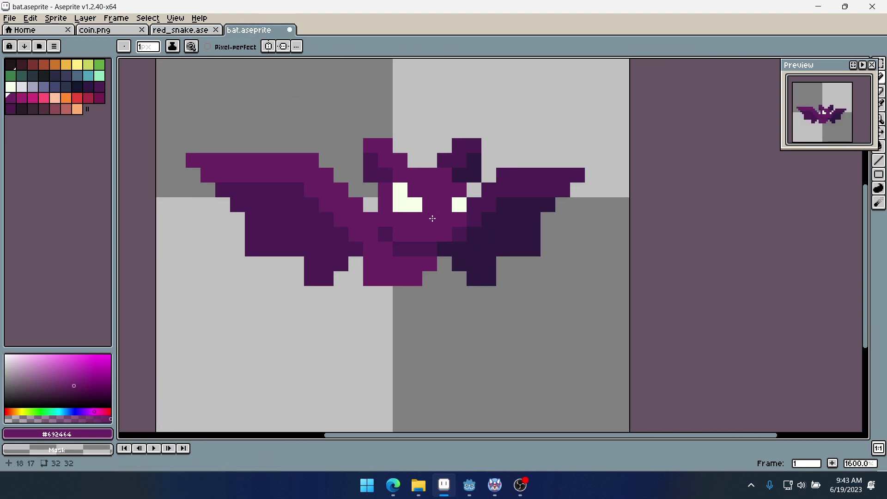
{"action": "left_click", "coordinate": [21, 98]}
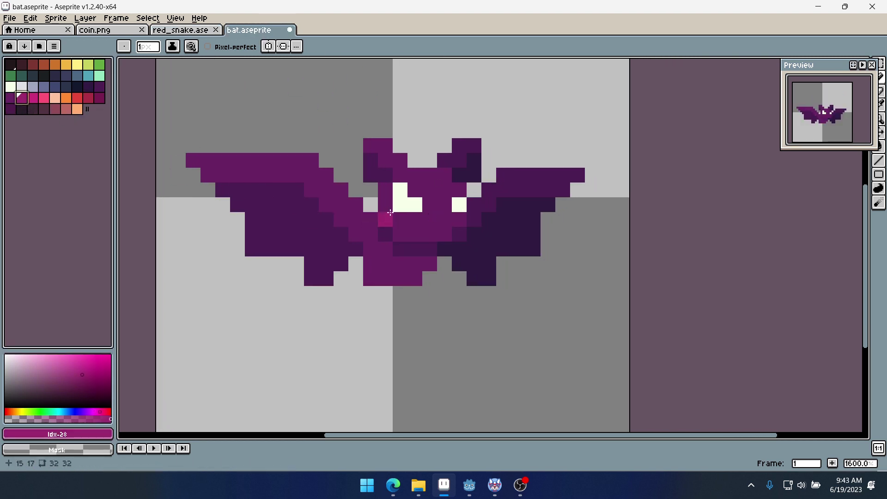
{"action": "left_click", "coordinate": [8, 98]}
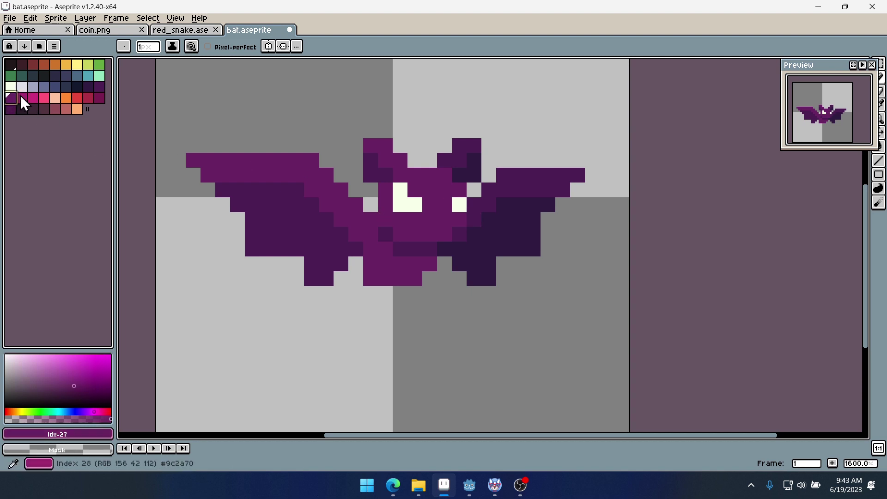
{"action": "left_click", "coordinate": [20, 98]}
{"action": "key", "text": "g"}
{"action": "left_click", "coordinate": [447, 222]}
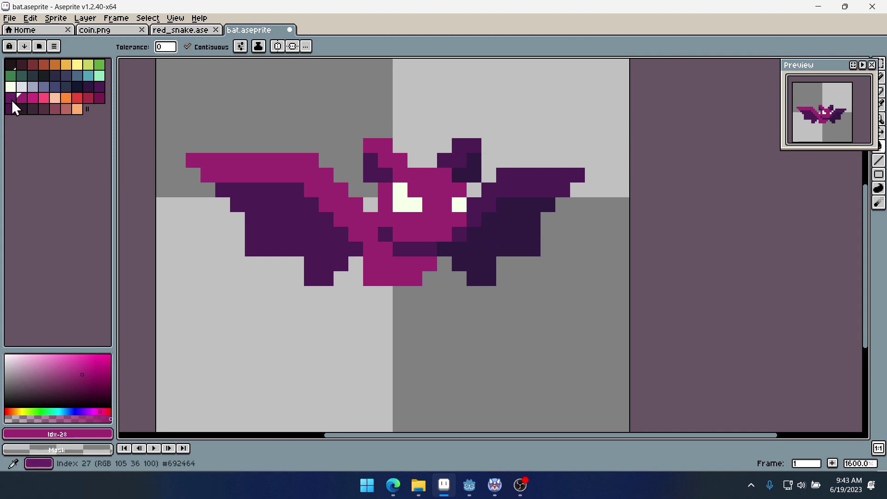
{"action": "left_click", "coordinate": [297, 180]}
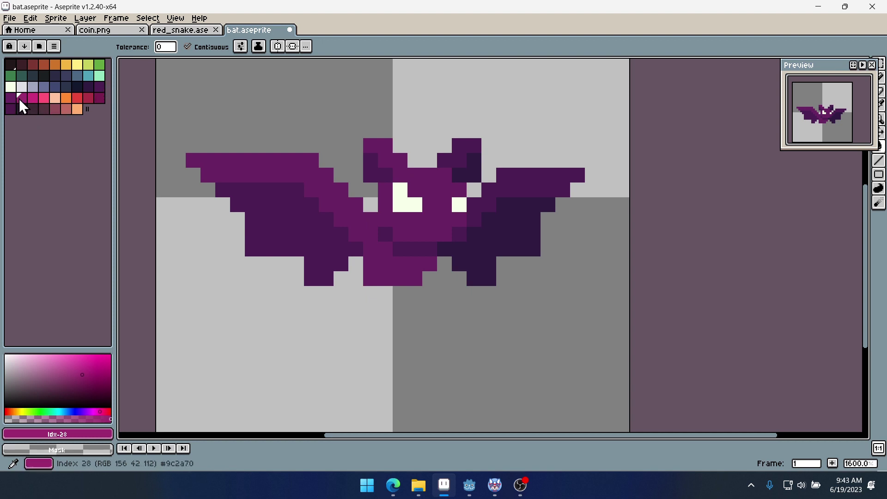
Select the purple-to-magenta swatches 25–28 and paint a dark purple pixel with the Pencil
{"action": "left_click_drag", "start_coordinate": [24, 100], "coordinate": [93, 89]}
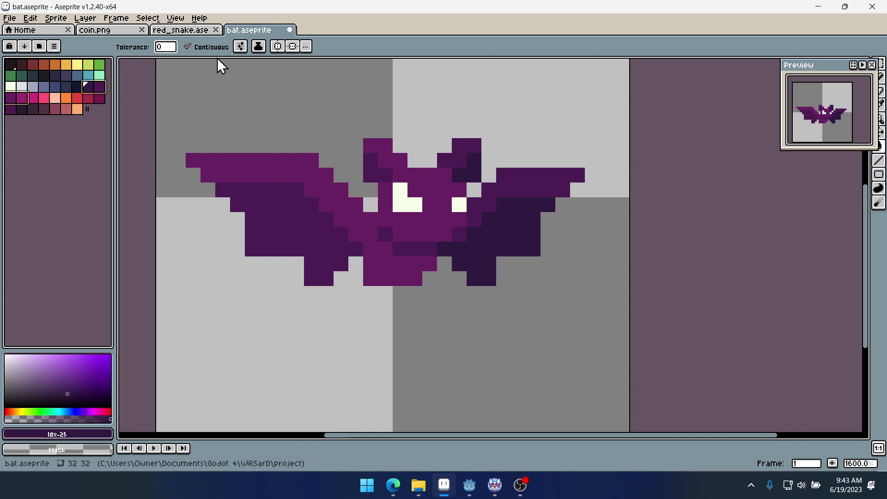
{"action": "key", "text": "b"}
{"action": "left_click", "coordinate": [225, 76]}
Lighten the bat's body, ears and right wing using Shading ink set to lighten
{"action": "left_click", "coordinate": [176, 45]}
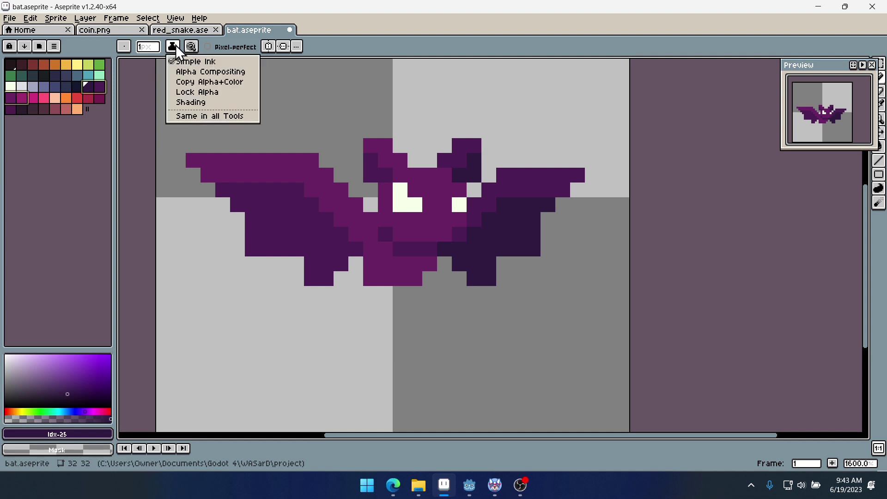
{"action": "left_click", "coordinate": [204, 103]}
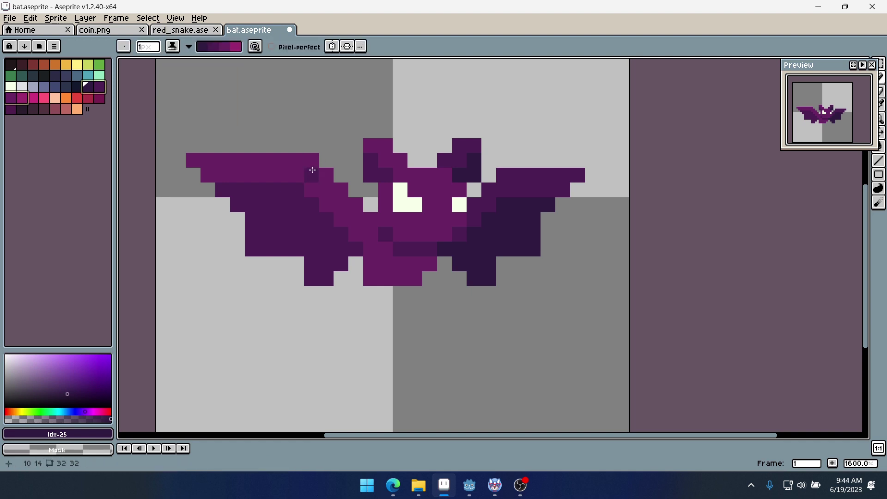
{"action": "scroll", "coordinate": [328, 189], "scroll_direction": "up", "scroll_amount": 18}
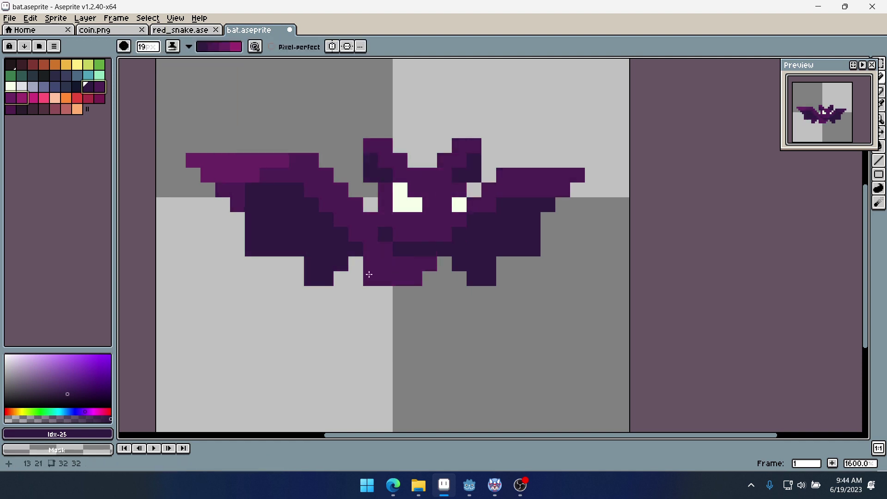
{"action": "left_click", "coordinate": [188, 46]}
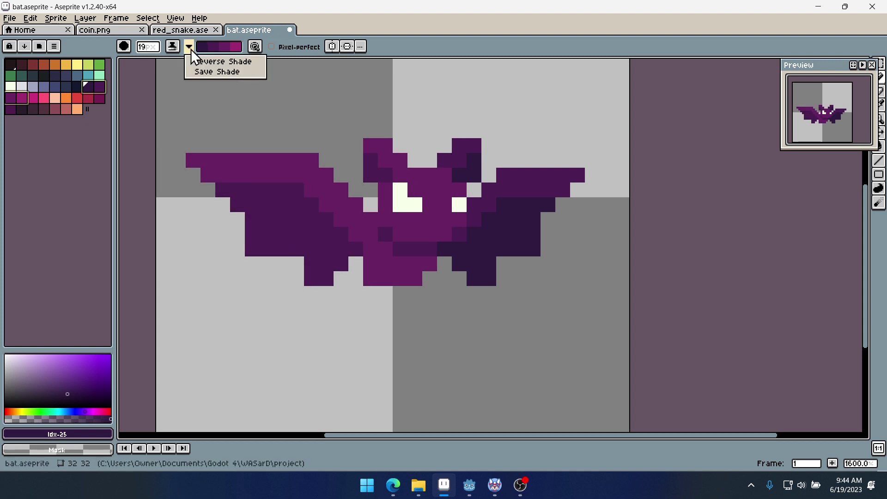
{"action": "left_click", "coordinate": [223, 61]}
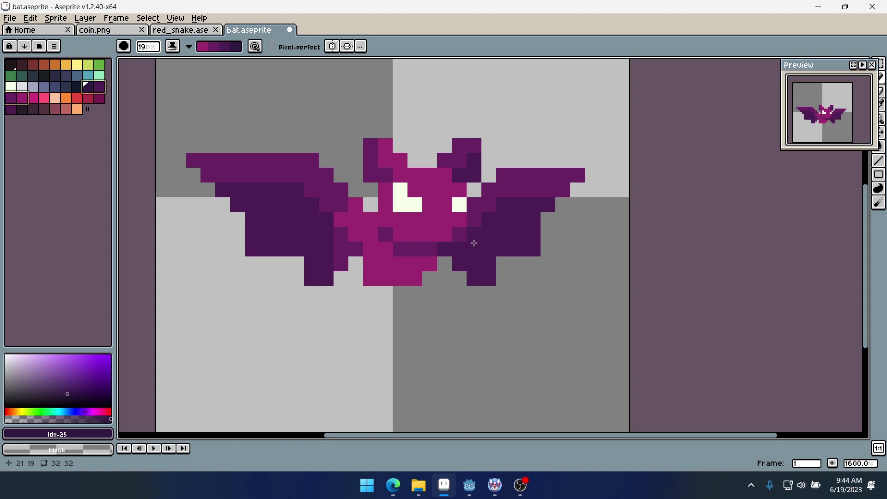
{"action": "mouse_move", "coordinate": [234, 200]}
{"action": "left_mouse_down"}
{"action": "mouse_move", "coordinate": [257, 219]}
{"action": "mouse_move", "coordinate": [382, 239]}
{"action": "mouse_move", "coordinate": [481, 223]}
{"action": "left_mouse_up"}
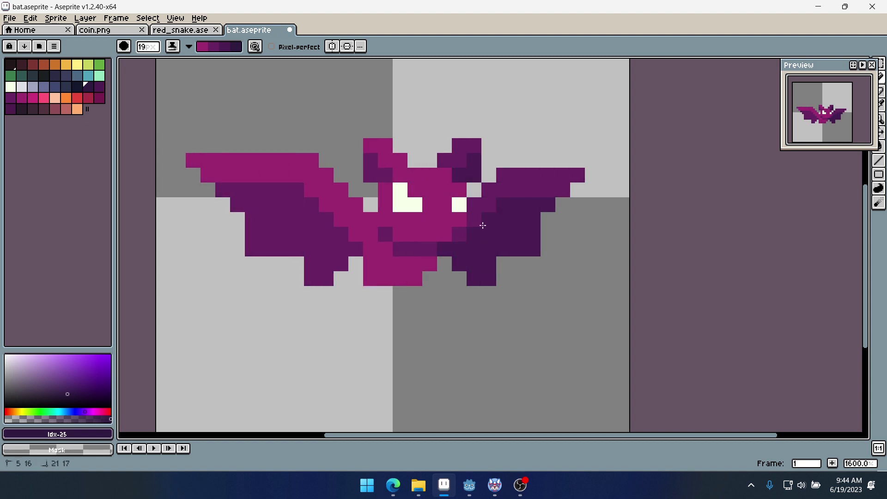
Select the dark purple swatch, return to Alpha Compositing ink, and shrink the brush from 16px to 1px
{"action": "key", "text": "minus"}
{"action": "key", "text": "minus"}
{"action": "key", "text": "minus"}
{"action": "key", "text": "minus"}
{"action": "key", "text": "minus"}
{"action": "key", "text": "minus"}
{"action": "key", "text": "minus"}
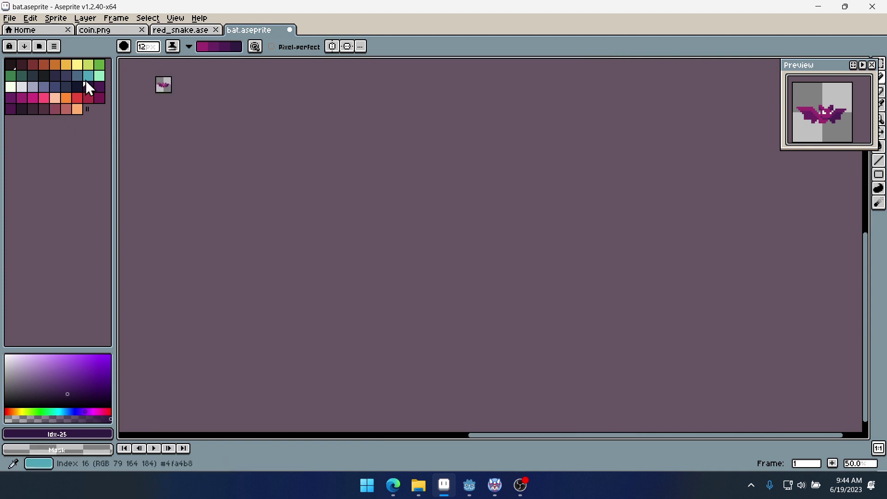
{"action": "scroll", "coordinate": [146, 104], "scroll_direction": "down", "scroll_amount": 9}
{"action": "left_click_drag", "start_coordinate": [166, 94], "coordinate": [240, 123]}
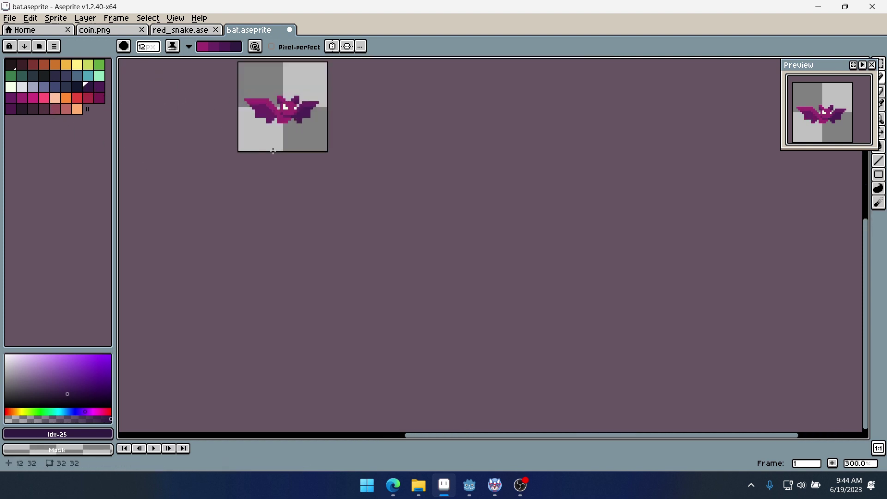
{"action": "scroll", "coordinate": [273, 151], "scroll_direction": "up", "scroll_amount": 7}
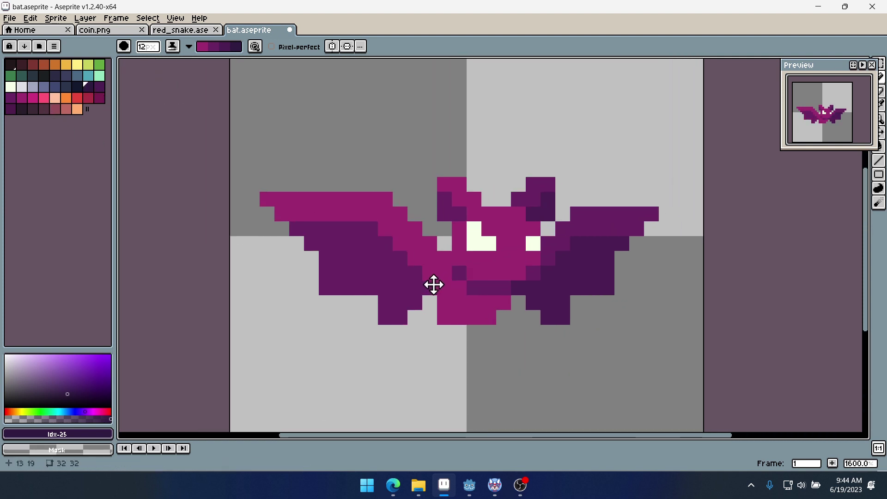
{"action": "scroll", "coordinate": [434, 284], "scroll_direction": "down", "scroll_amount": 1}
{"action": "left_click", "coordinate": [89, 87]}
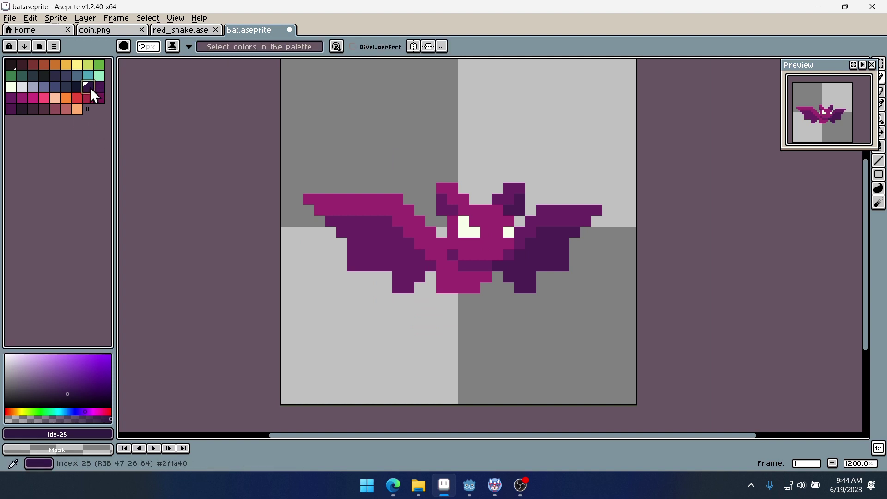
{"action": "left_click", "coordinate": [189, 46]}
{"action": "left_click", "coordinate": [187, 69]}
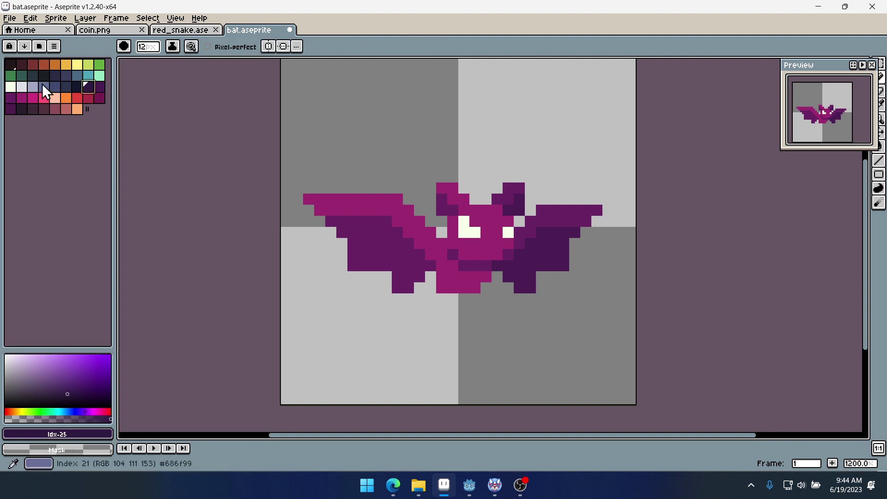
{"action": "key", "text": "plus"}
{"action": "key", "text": "plus"}
{"action": "key", "text": "plus"}
{"action": "key", "text": "plus"}
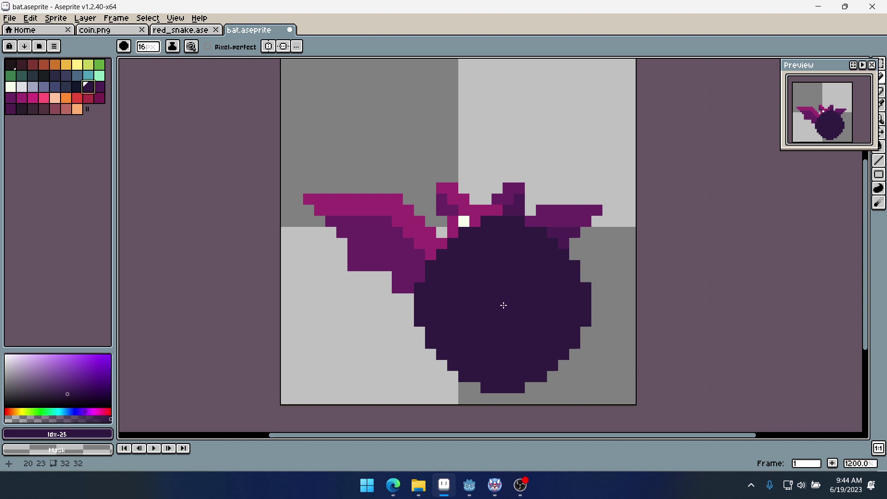
{"action": "key", "text": "minus"}
{"action": "key", "text": "minus"}
{"action": "key", "text": "minus"}
{"action": "key", "text": "minus"}
{"action": "key", "text": "minus"}
{"action": "key", "text": "minus"}
{"action": "key", "text": "minus"}
{"action": "key", "text": "minus"}
{"action": "key", "text": "minus"}
{"action": "key", "text": "minus"}
{"action": "key", "text": "minus"}
{"action": "key", "text": "minus"}
{"action": "key", "text": "minus"}
{"action": "key", "text": "minus"}
{"action": "key", "text": "minus"}
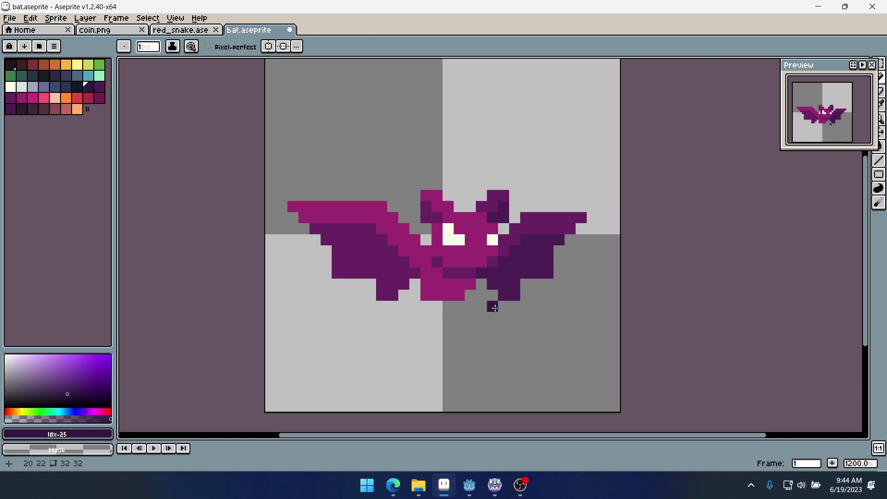
{"action": "scroll", "coordinate": [513, 321], "scroll_direction": "down", "scroll_amount": 6}
{"action": "scroll", "coordinate": [483, 315], "scroll_direction": "up", "scroll_amount": 1}
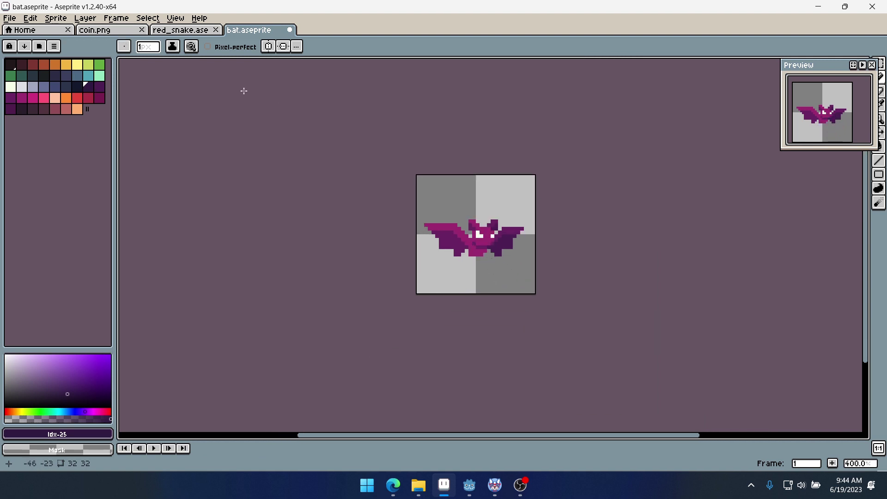
{"action": "left_click", "coordinate": [190, 33]}
{"action": "scroll", "coordinate": [323, 134], "scroll_direction": "down", "scroll_amount": 4}
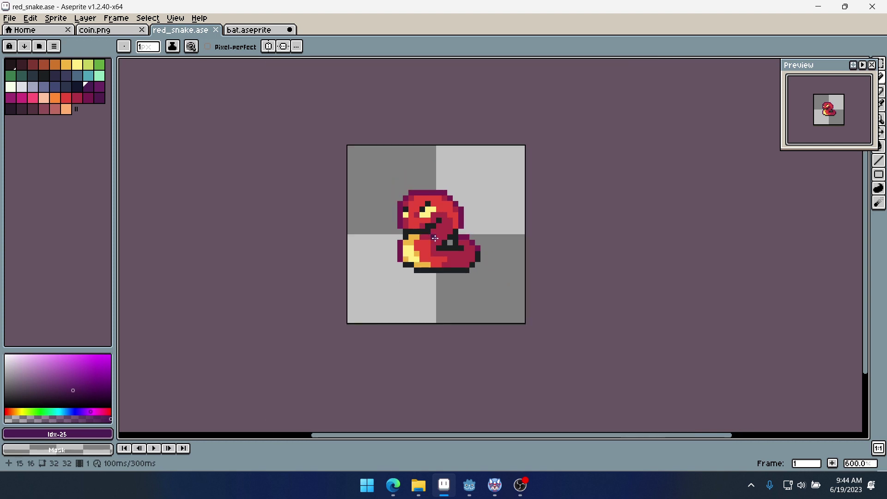
{"action": "left_click", "coordinate": [253, 29]}
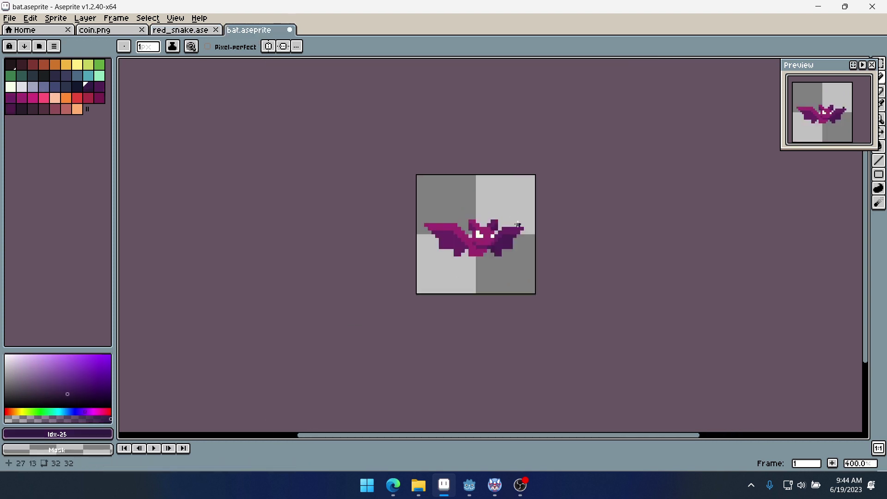
{"action": "left_click", "coordinate": [195, 32]}
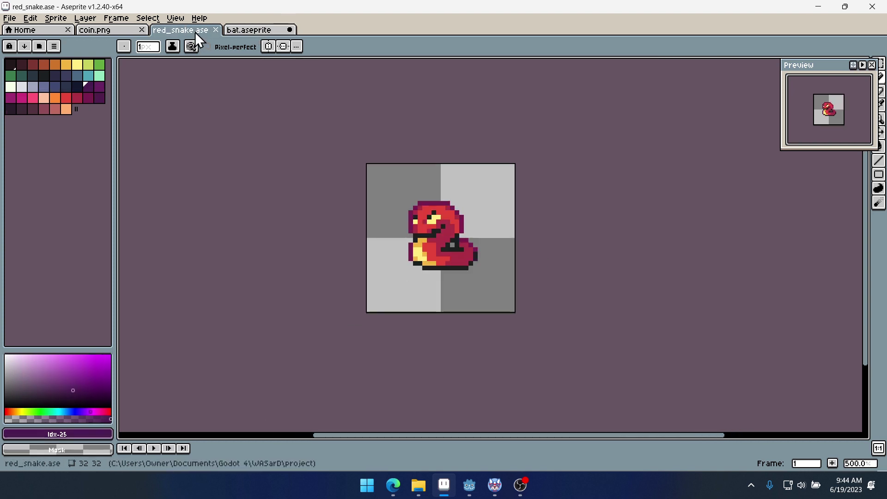
{"action": "left_click", "coordinate": [244, 31]}
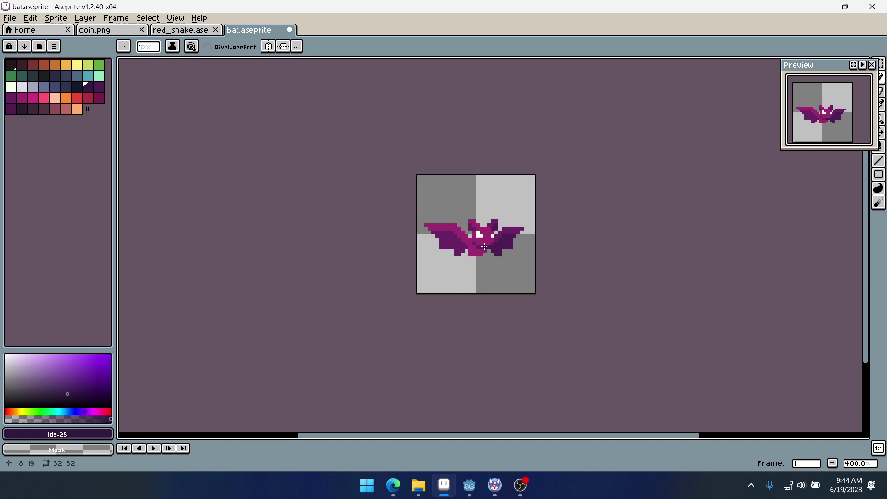
{"action": "scroll", "coordinate": [485, 247], "scroll_direction": "up", "scroll_amount": 8}
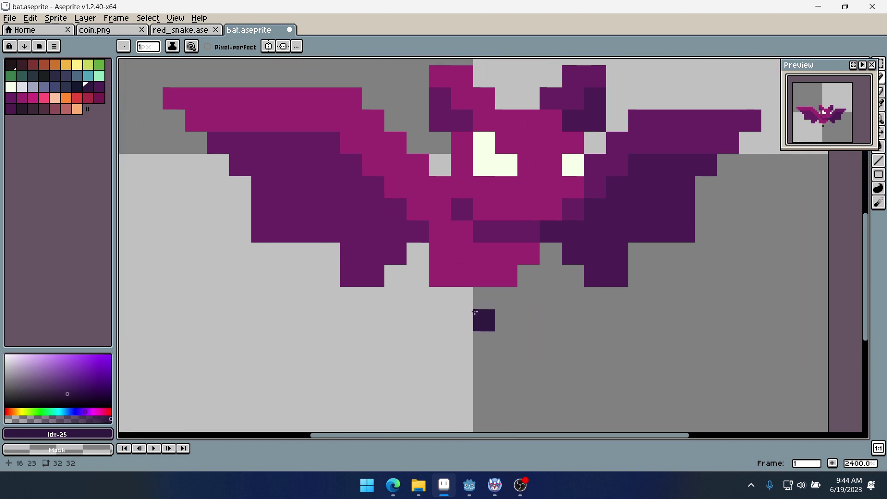
Sample purple #692464 and paint it over the lower body, the grey gap and the body's left edge
{"action": "scroll", "coordinate": [466, 259], "scroll_direction": "up", "scroll_amount": 1}
{"action": "left_click", "coordinate": [462, 194], "text": "alt"}
{"action": "mouse_move", "coordinate": [462, 227]}
{"action": "left_mouse_down"}
{"action": "mouse_move", "coordinate": [464, 253]}
{"action": "mouse_move", "coordinate": [436, 234]}
{"action": "mouse_move", "coordinate": [442, 279]}
{"action": "mouse_move", "coordinate": [489, 277]}
{"action": "mouse_move", "coordinate": [488, 251]}
{"action": "mouse_move", "coordinate": [526, 274]}
{"action": "mouse_move", "coordinate": [546, 246]}
{"action": "left_mouse_up"}
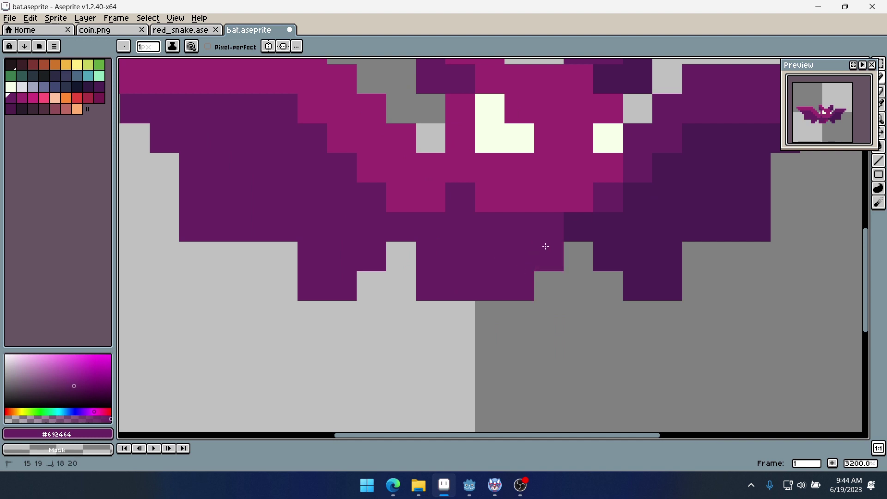
{"action": "left_click_drag", "start_coordinate": [457, 266], "coordinate": [401, 256]}
{"action": "scroll", "coordinate": [351, 249], "scroll_direction": "down", "scroll_amount": 5}
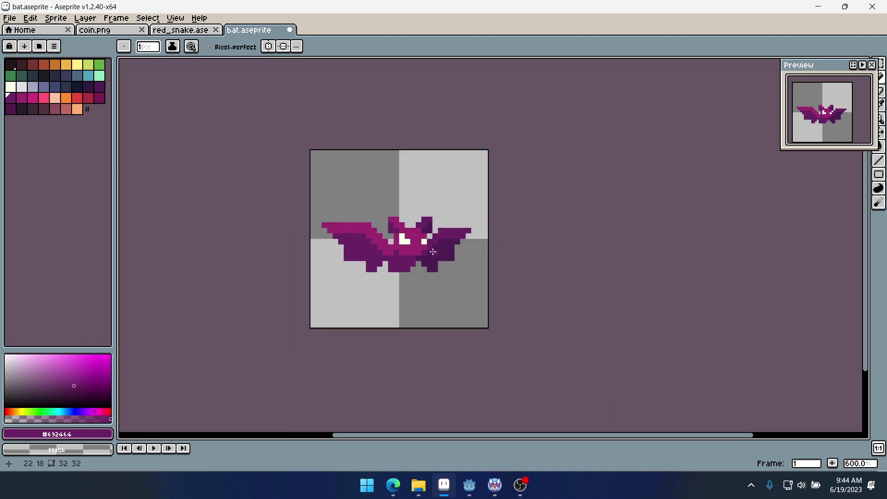
{"action": "scroll", "coordinate": [433, 252], "scroll_direction": "up", "scroll_amount": 4}
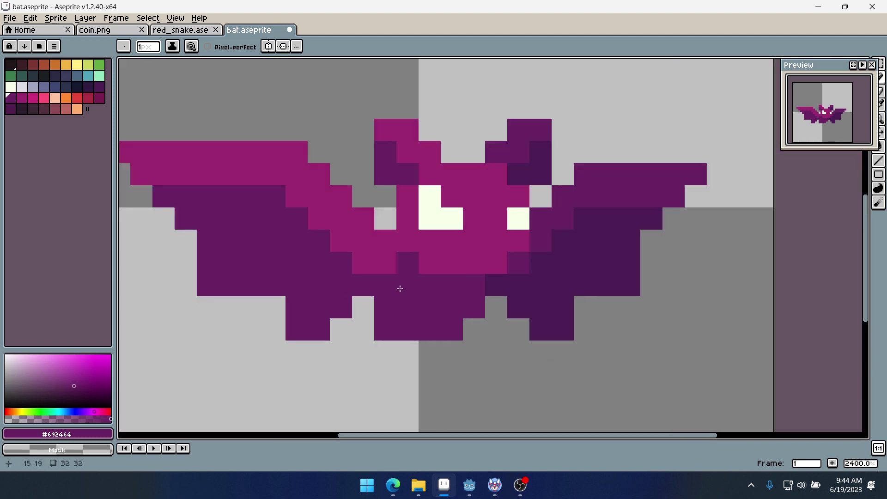
{"action": "left_click", "coordinate": [388, 268]}
{"action": "key", "text": "ctrl+z"}
{"action": "left_click_drag", "start_coordinate": [388, 240], "coordinate": [390, 259]}
{"action": "left_click", "coordinate": [367, 271]}
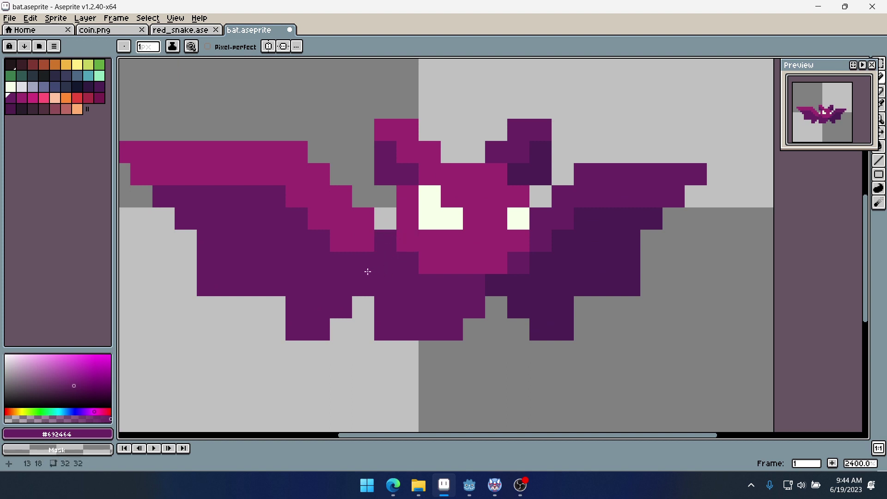
{"action": "scroll", "coordinate": [370, 274], "scroll_direction": "down", "scroll_amount": 5}
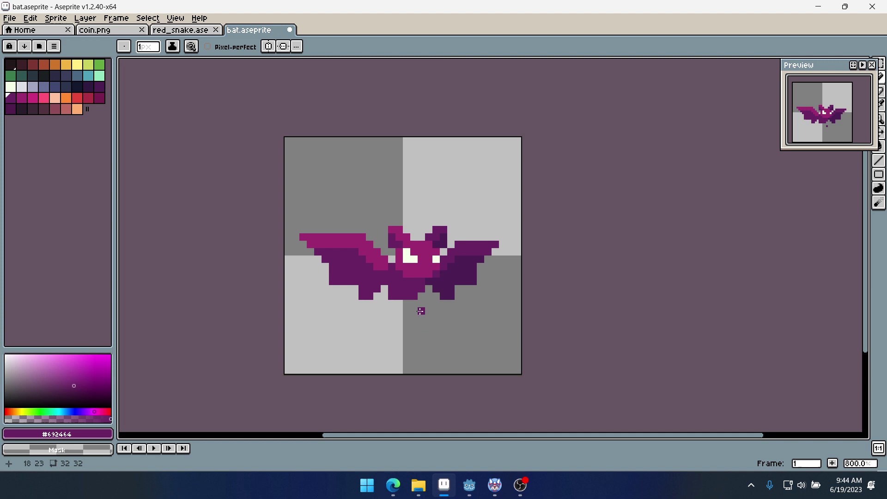
{"action": "scroll", "coordinate": [413, 296], "scroll_direction": "up", "scroll_amount": 5}
Darken pixels left of the belly with wing purple #4b1d52, touching some back to #692464
{"action": "left_click", "coordinate": [507, 233], "text": "alt"}
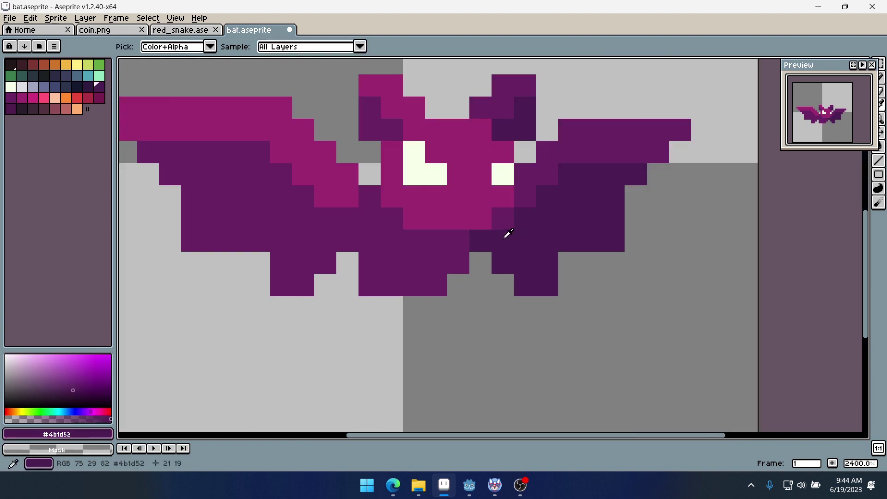
{"action": "left_click", "coordinate": [372, 200]}
{"action": "left_click_drag", "start_coordinate": [370, 213], "coordinate": [348, 241]}
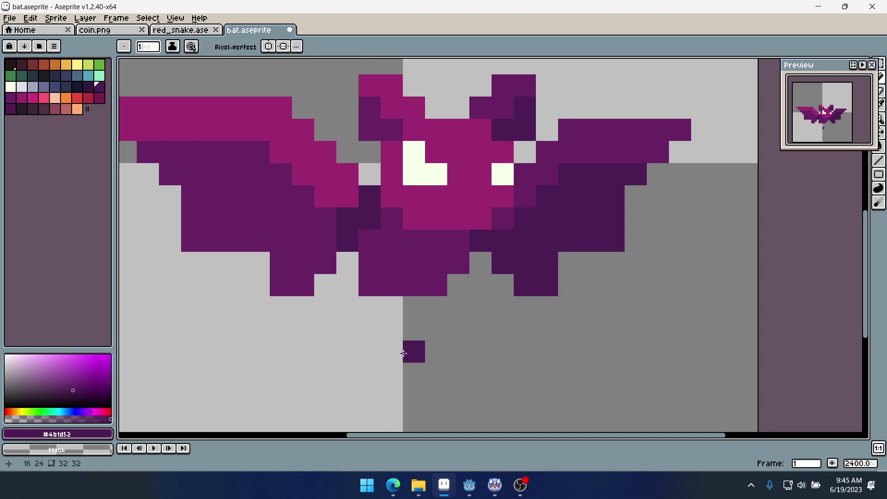
{"action": "left_click", "coordinate": [366, 240]}
{"action": "key", "text": "alt"}
{"action": "left_click", "coordinate": [336, 224], "text": "alt"}
{"action": "left_click", "coordinate": [347, 217]}
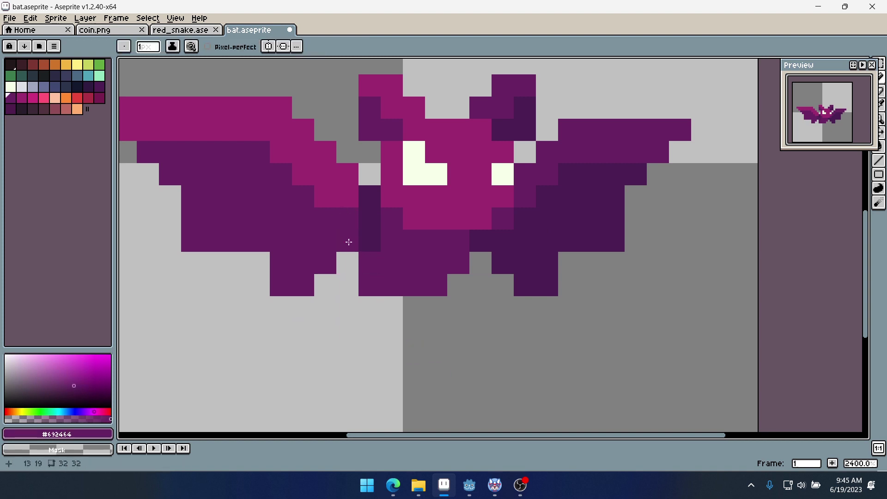
{"action": "key", "text": "alt"}
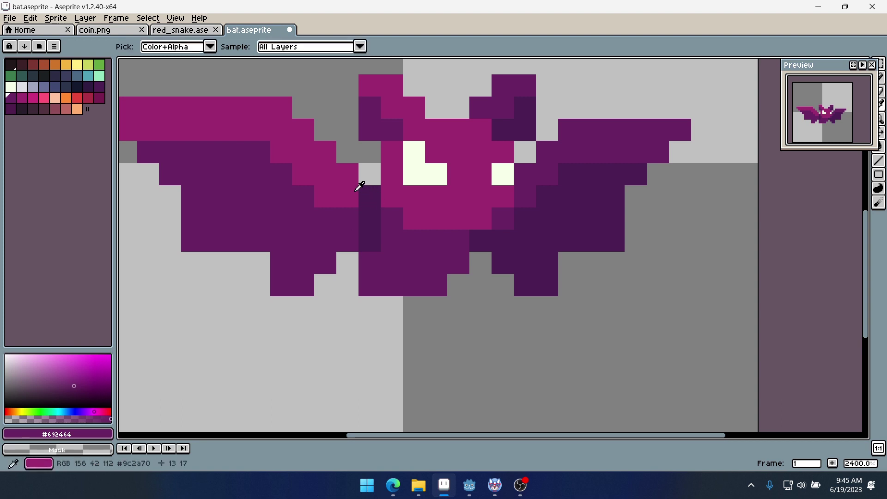
{"action": "left_click", "coordinate": [370, 200]}
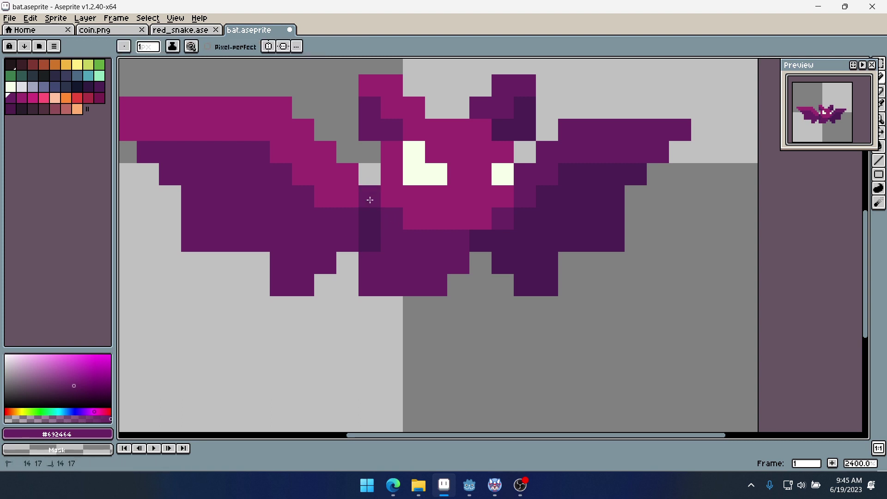
Shift the view and paint a purple pixel just below the bat
{"action": "scroll", "coordinate": [316, 272], "scroll_direction": "down", "scroll_amount": 4}
{"action": "left_click_drag", "start_coordinate": [367, 319], "coordinate": [433, 262]}
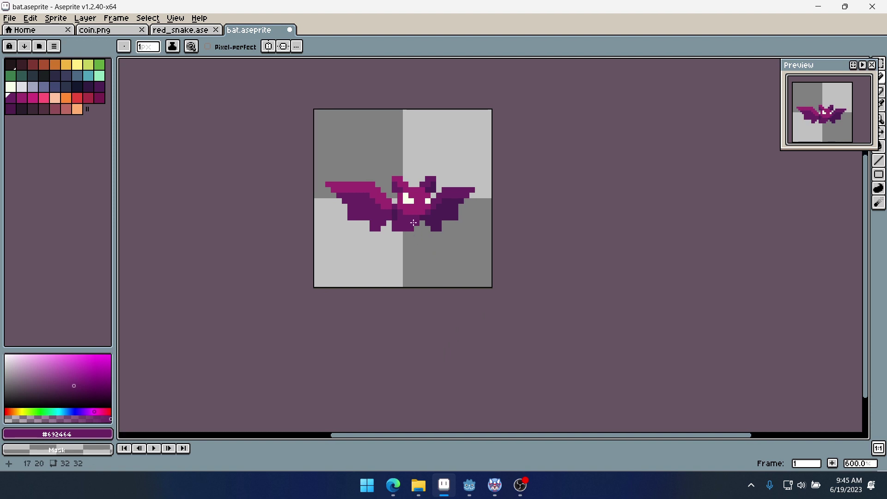
{"action": "scroll", "coordinate": [414, 223], "scroll_direction": "up", "scroll_amount": 3}
{"action": "left_click", "coordinate": [422, 234]}
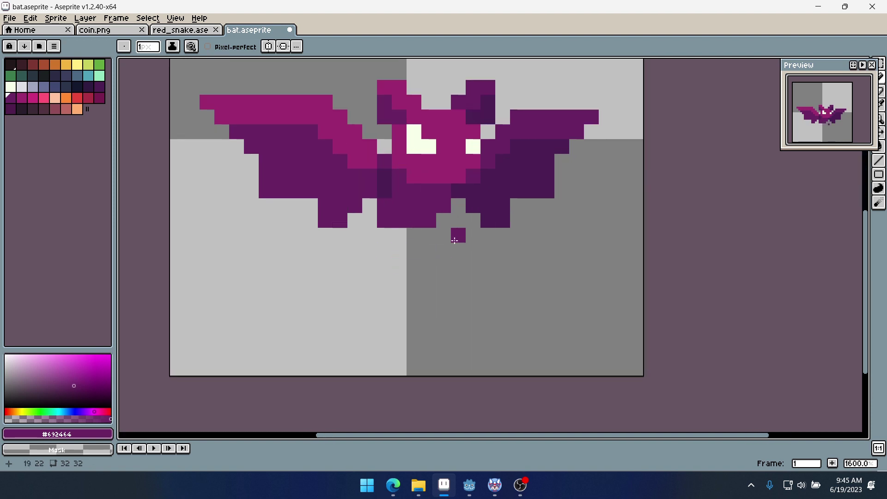
{"action": "left_click_drag", "start_coordinate": [458, 235], "coordinate": [462, 293]}
Glance at red_snake.ase, return to bat.aseprite, and undo a stray pixel below the right foot
{"action": "left_click", "coordinate": [191, 32]}
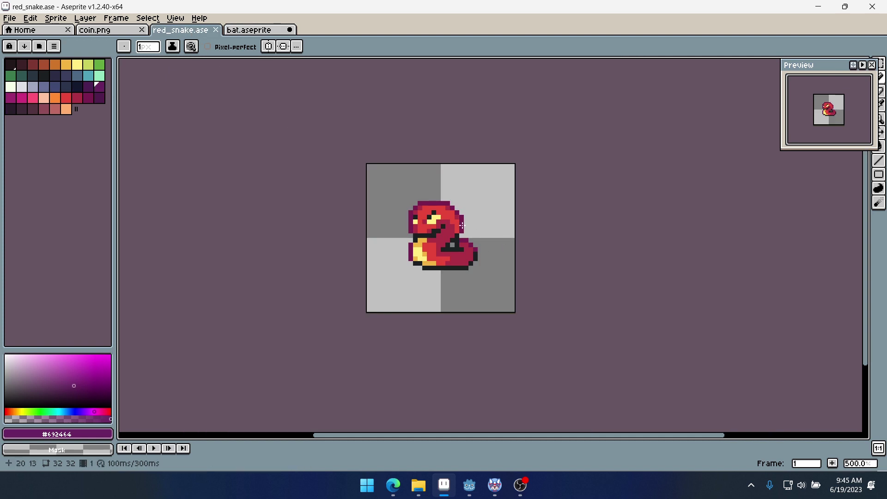
{"action": "scroll", "coordinate": [444, 240], "scroll_direction": "up", "scroll_amount": 5}
{"action": "left_click", "coordinate": [249, 31]}
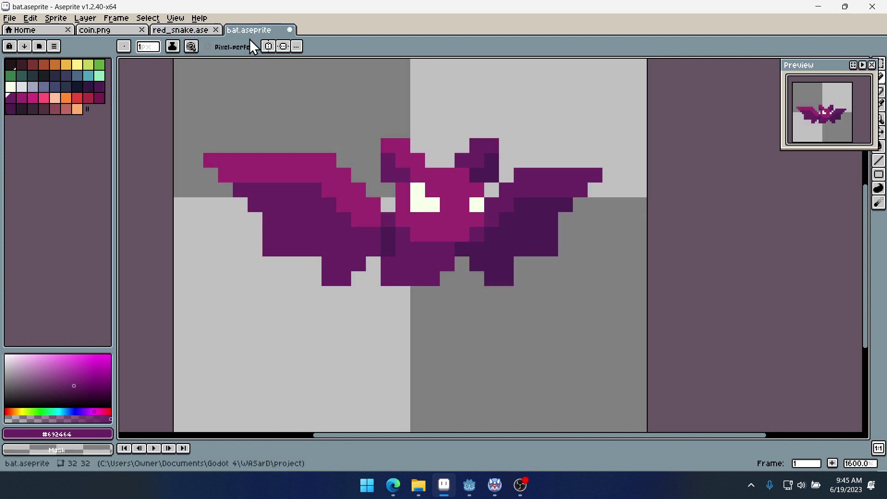
{"action": "scroll", "coordinate": [475, 280], "scroll_direction": "down", "scroll_amount": 2}
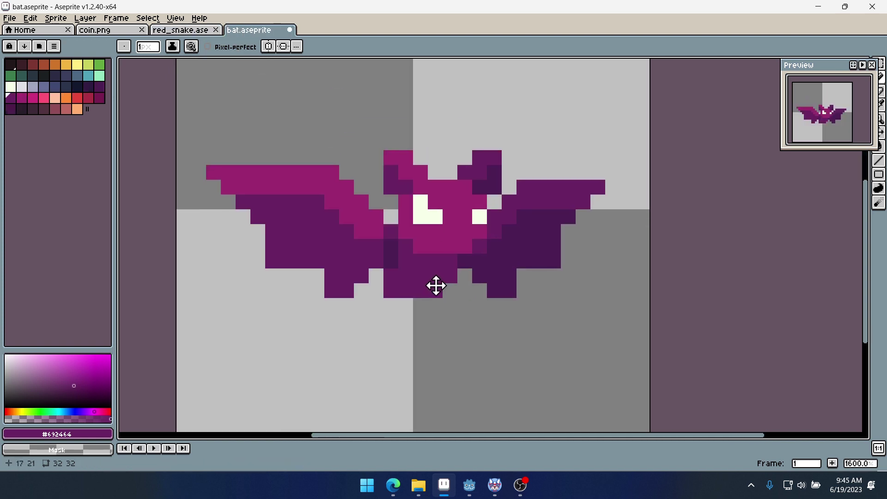
{"action": "left_click", "coordinate": [511, 320]}
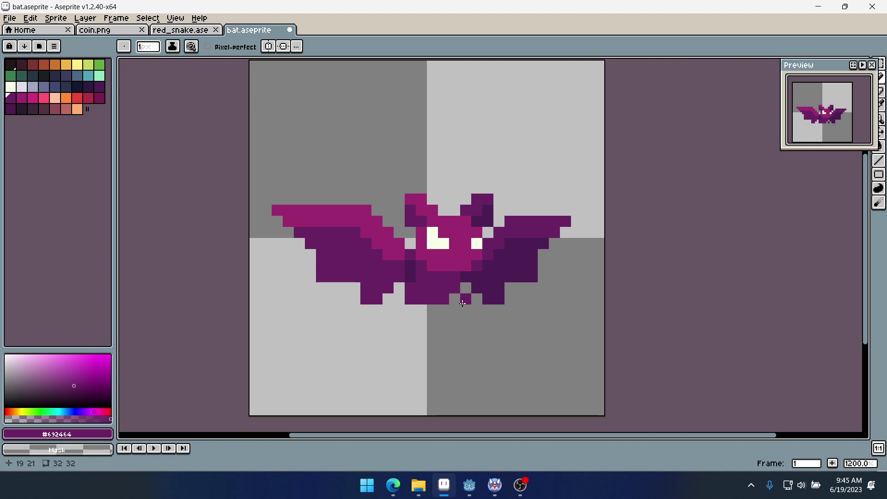
{"action": "key", "text": "ctrl+z"}
{"action": "scroll", "coordinate": [426, 301], "scroll_direction": "up", "scroll_amount": 1}
{"action": "left_click_drag", "start_coordinate": [447, 290], "coordinate": [479, 292]}
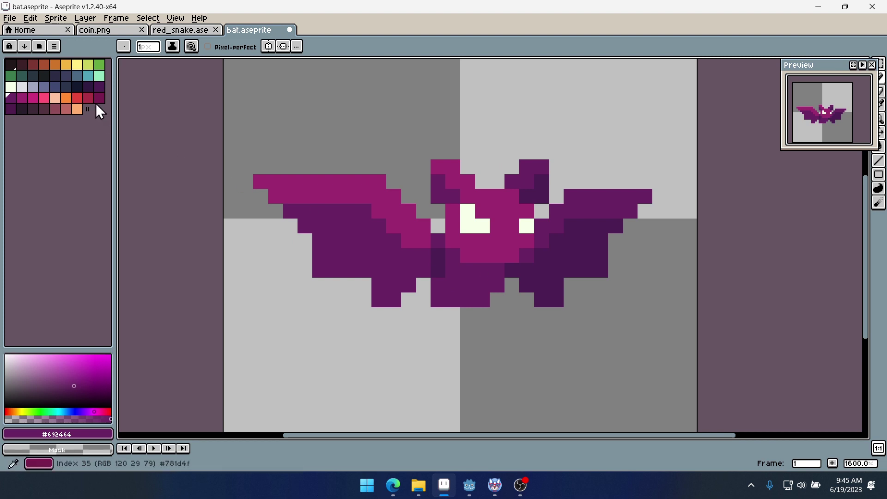
Choose dark navy and apply an Outline (Shift+O) around the bat
{"action": "left_click", "coordinate": [77, 87]}
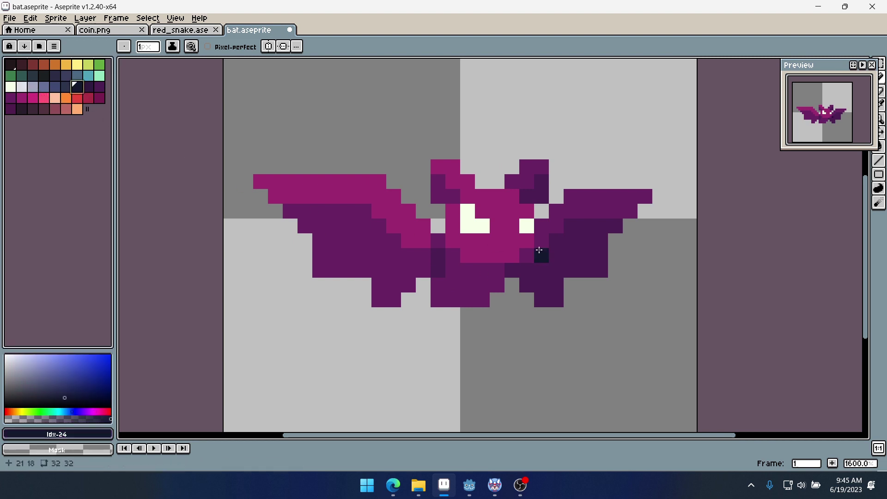
{"action": "key", "text": "shift+o"}
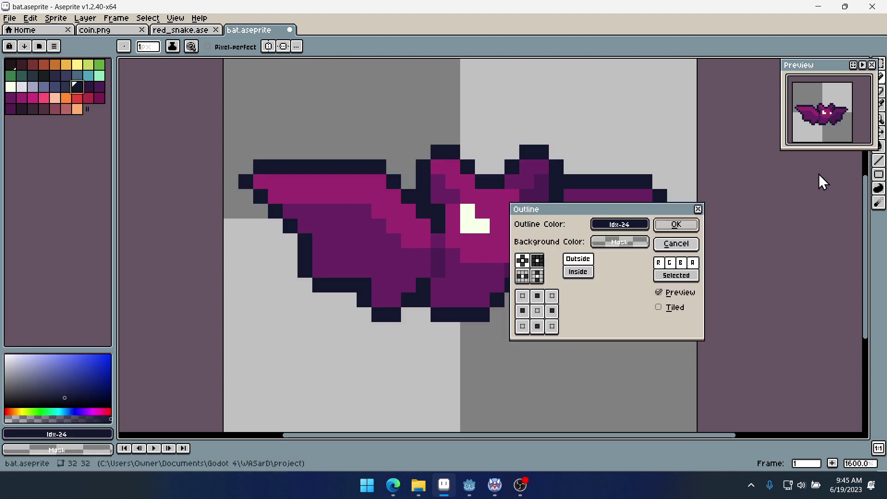
{"action": "left_click", "coordinate": [676, 225]}
{"action": "scroll", "coordinate": [458, 291], "scroll_direction": "down", "scroll_amount": 4}
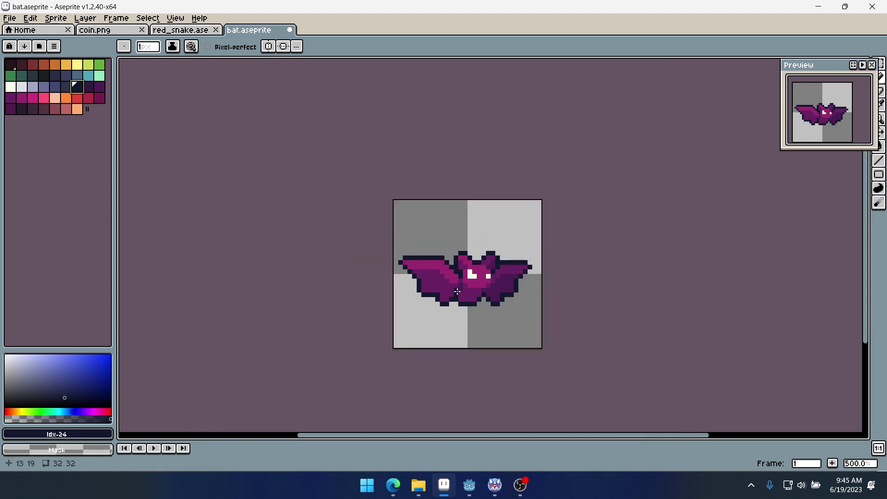
{"action": "scroll", "coordinate": [467, 276], "scroll_direction": "up", "scroll_amount": 4}
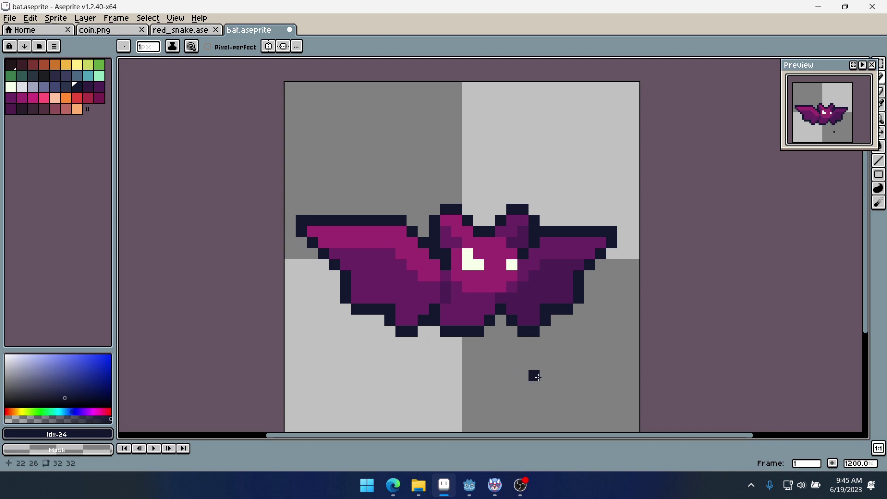
Undo the navy outline, leaving the bat unoutlined with the pencil active
{"action": "key", "text": "ctrl+z"}
{"action": "key", "text": "i"}
{"action": "key", "text": "ctrl+z"}
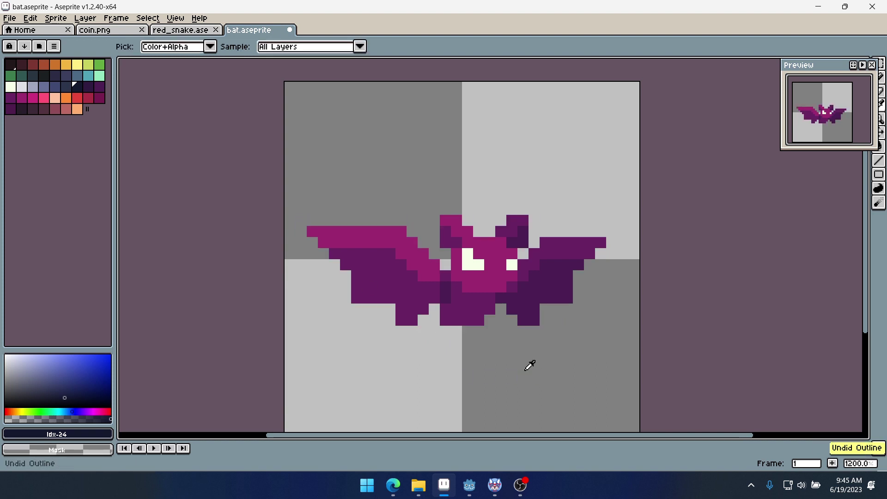
{"action": "key", "text": "b"}
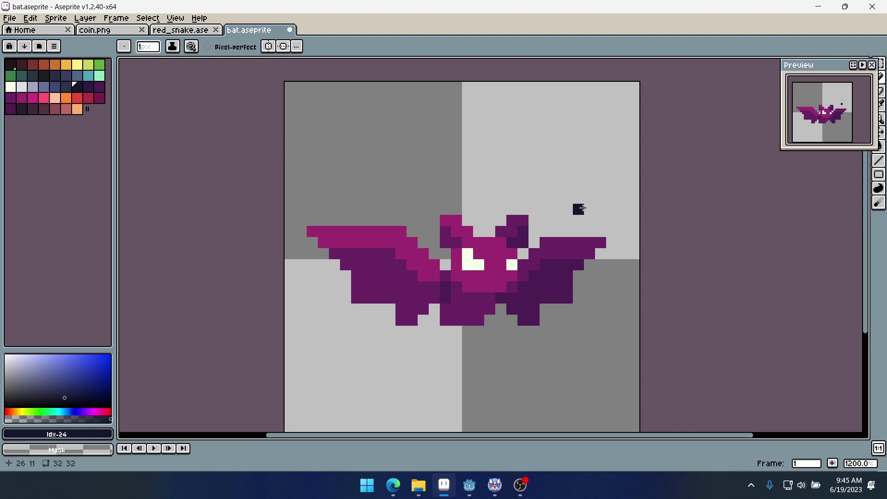
Zoom onto the face and pencil navy outline along the ear tops, head and beside the eyes, undoing strays
{"action": "scroll", "coordinate": [673, 169], "scroll_direction": "up", "scroll_amount": 1}
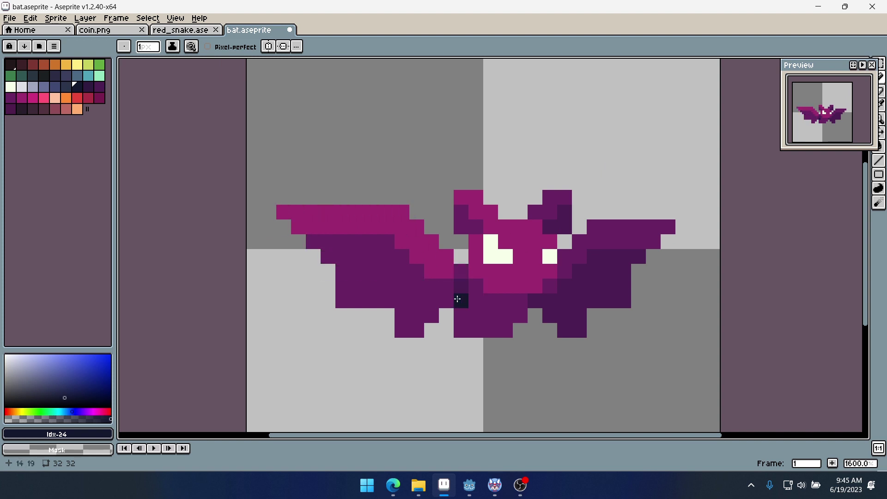
{"action": "scroll", "coordinate": [519, 327], "scroll_direction": "up", "scroll_amount": 2}
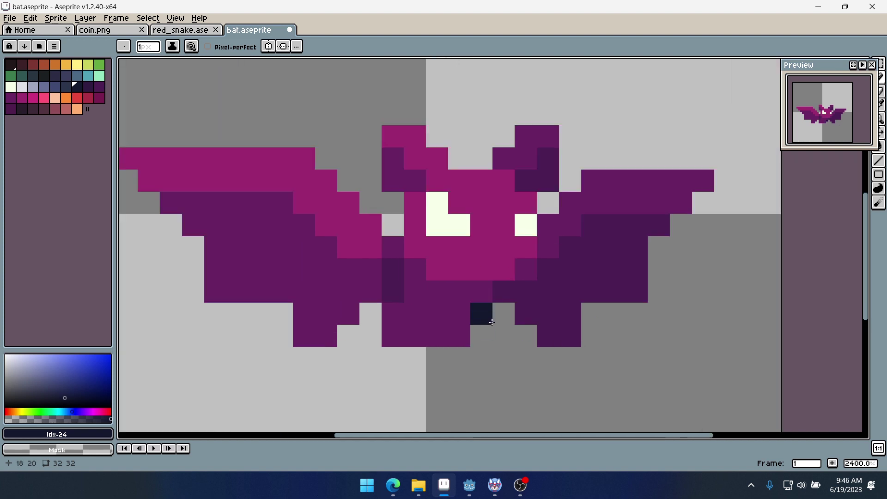
{"action": "left_click_drag", "start_coordinate": [479, 311], "coordinate": [514, 337]}
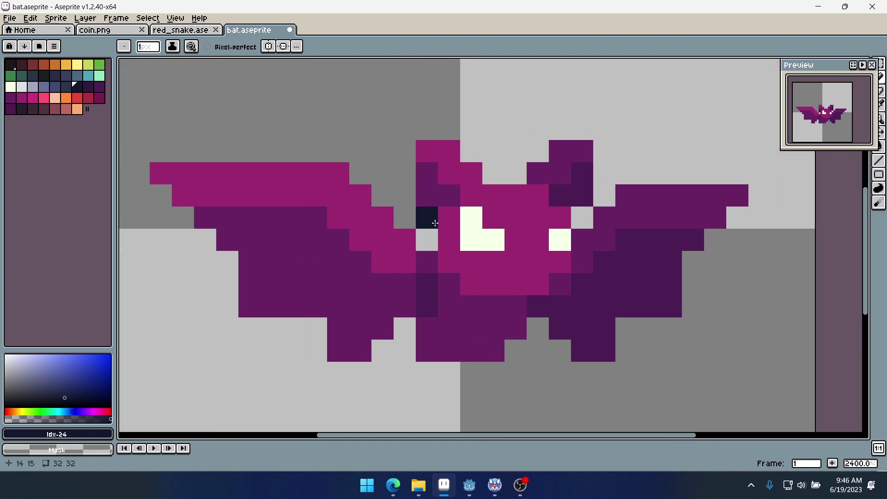
{"action": "left_click", "coordinate": [434, 223]}
{"action": "mouse_move", "coordinate": [404, 199]}
{"action": "left_mouse_down"}
{"action": "mouse_move", "coordinate": [403, 133]}
{"action": "mouse_move", "coordinate": [474, 144]}
{"action": "mouse_move", "coordinate": [493, 169]}
{"action": "mouse_move", "coordinate": [513, 171]}
{"action": "mouse_move", "coordinate": [556, 132]}
{"action": "mouse_move", "coordinate": [604, 132]}
{"action": "mouse_move", "coordinate": [607, 189]}
{"action": "mouse_move", "coordinate": [551, 243]}
{"action": "left_mouse_up"}
{"action": "left_click", "coordinate": [418, 241]}
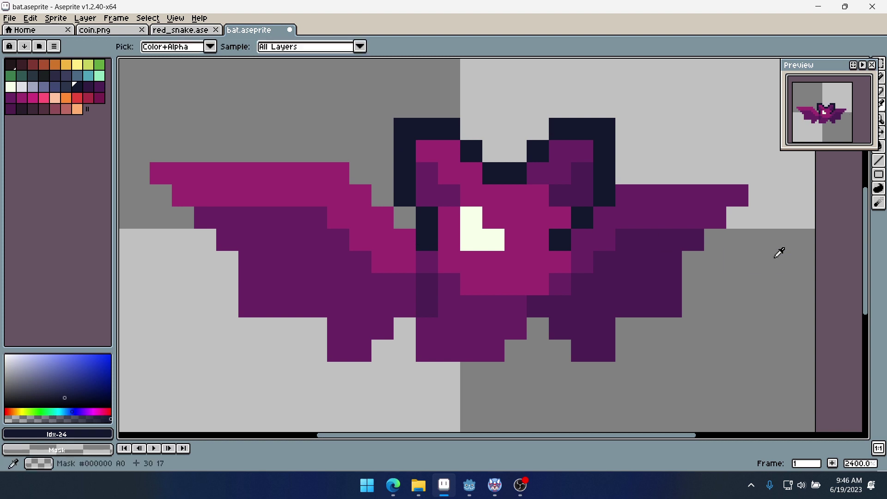
{"action": "key", "text": "ctrl+z"}
{"action": "key", "text": "ctrl+z"}
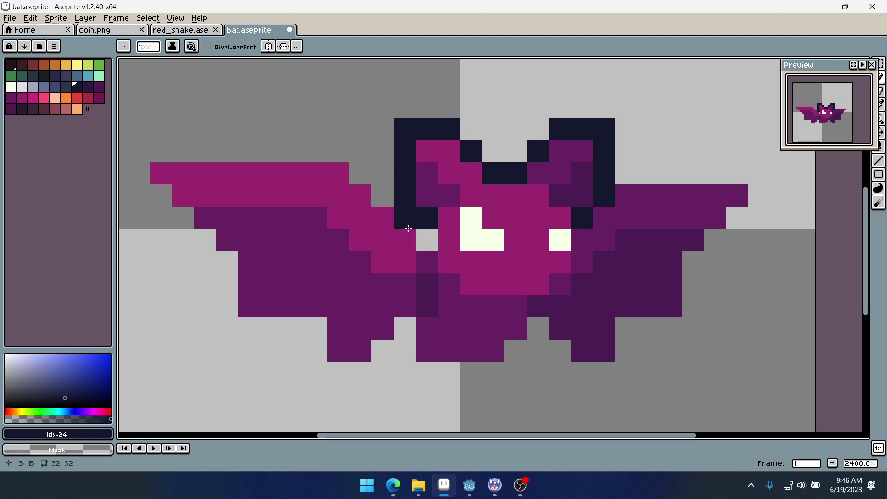
{"action": "key", "text": "ctrl+z"}
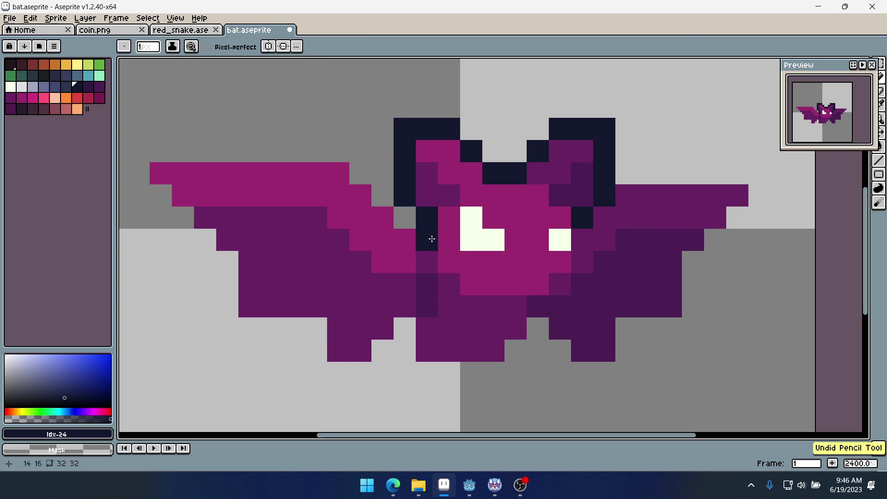
Draw navy outline from the left wing's top edge to its tip and around the wings and body
{"action": "mouse_move", "coordinate": [416, 234]}
{"action": "left_mouse_down"}
{"action": "mouse_move", "coordinate": [335, 176]}
{"action": "mouse_move", "coordinate": [347, 183]}
{"action": "mouse_move", "coordinate": [160, 174]}
{"action": "left_mouse_up"}
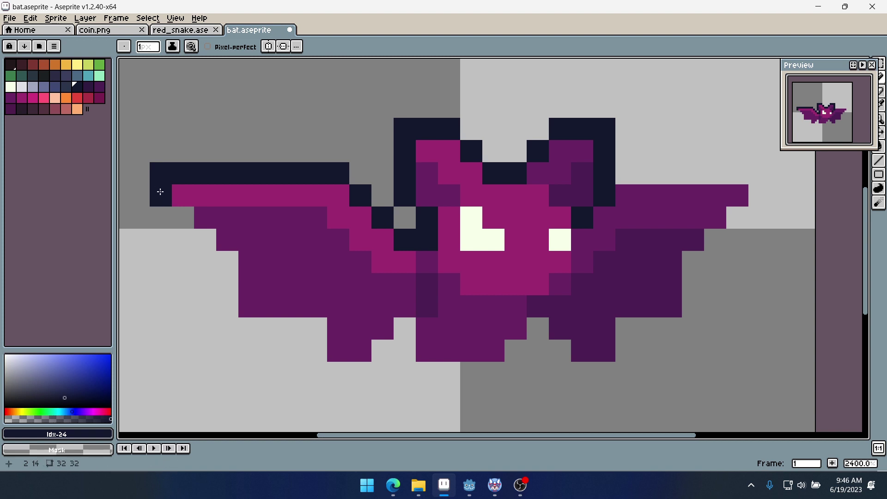
{"action": "mouse_move", "coordinate": [188, 201]}
{"action": "left_mouse_down"}
{"action": "mouse_move", "coordinate": [242, 260]}
{"action": "mouse_move", "coordinate": [242, 303]}
{"action": "mouse_move", "coordinate": [336, 312]}
{"action": "mouse_move", "coordinate": [315, 314]}
{"action": "mouse_move", "coordinate": [332, 311]}
{"action": "mouse_move", "coordinate": [343, 351]}
{"action": "mouse_move", "coordinate": [358, 353]}
{"action": "mouse_move", "coordinate": [410, 307]}
{"action": "mouse_move", "coordinate": [427, 321]}
{"action": "mouse_move", "coordinate": [430, 351]}
{"action": "mouse_move", "coordinate": [490, 350]}
{"action": "mouse_move", "coordinate": [437, 351]}
{"action": "mouse_move", "coordinate": [537, 311]}
{"action": "mouse_move", "coordinate": [580, 354]}
{"action": "mouse_move", "coordinate": [602, 353]}
{"action": "mouse_move", "coordinate": [604, 307]}
{"action": "mouse_move", "coordinate": [663, 308]}
{"action": "mouse_move", "coordinate": [674, 280]}
{"action": "mouse_move", "coordinate": [694, 273]}
{"action": "mouse_move", "coordinate": [693, 259]}
{"action": "mouse_move", "coordinate": [674, 249]}
{"action": "mouse_move", "coordinate": [741, 198]}
{"action": "mouse_move", "coordinate": [618, 196]}
{"action": "left_mouse_up"}
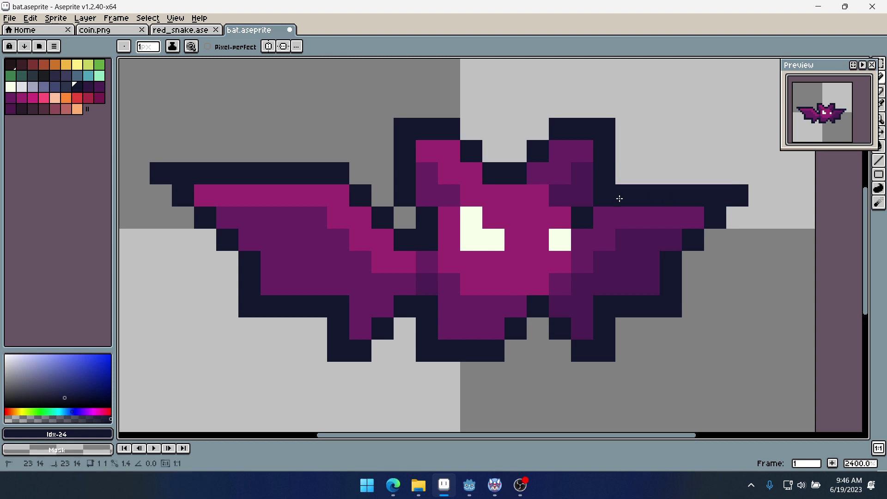
{"action": "scroll", "coordinate": [423, 261], "scroll_direction": "down", "scroll_amount": 4}
{"action": "scroll", "coordinate": [451, 264], "scroll_direction": "down", "scroll_amount": 3}
{"action": "scroll", "coordinate": [438, 260], "scroll_direction": "up", "scroll_amount": 2}
{"action": "scroll", "coordinate": [438, 260], "scroll_direction": "up", "scroll_amount": 4}
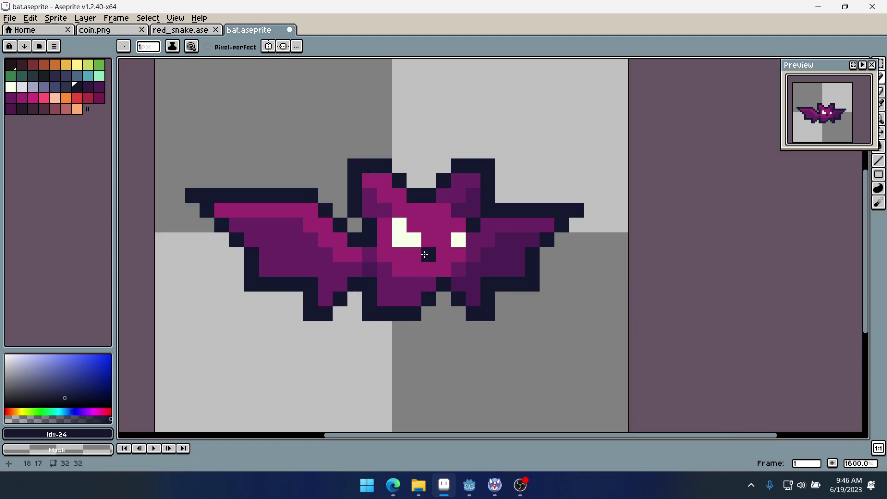
{"action": "scroll", "coordinate": [491, 263], "scroll_direction": "left", "scroll_amount": 2}
{"action": "scroll", "coordinate": [491, 264], "scroll_direction": "down", "scroll_amount": 1}
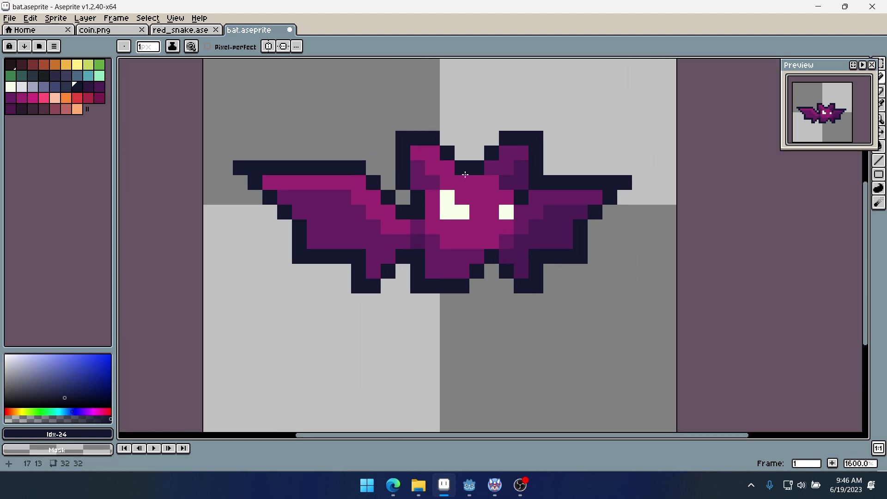
{"action": "scroll", "coordinate": [575, 318], "scroll_direction": "down", "scroll_amount": 3}
{"action": "scroll", "coordinate": [557, 264], "scroll_direction": "up", "scroll_amount": 5}
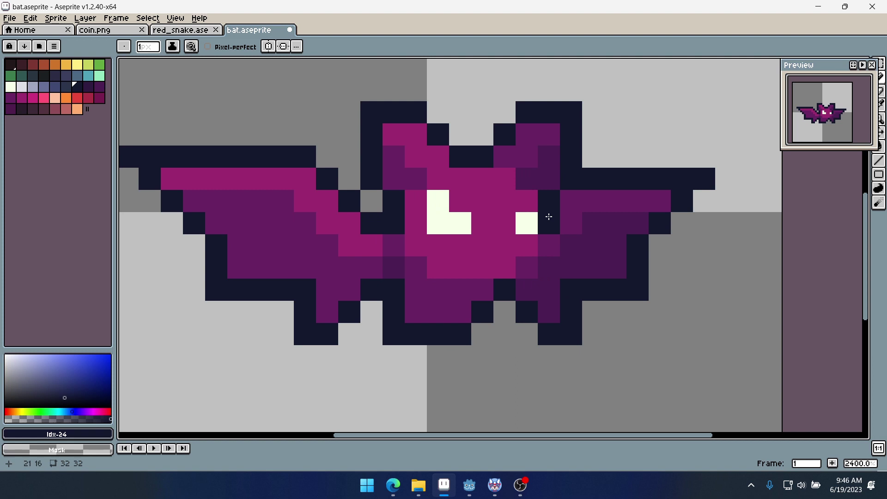
Add navy outline pixels below the right eye and remove the stray pixel right of the wing
{"action": "left_click_drag", "start_coordinate": [548, 218], "coordinate": [524, 272]}
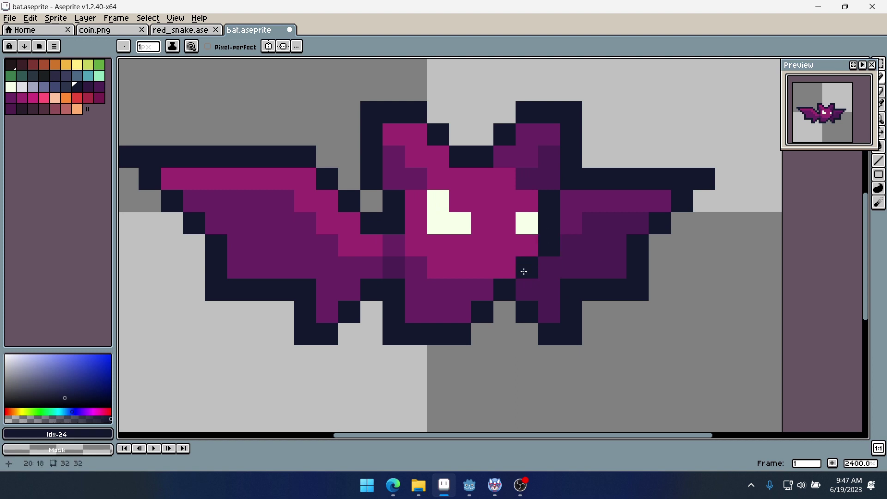
{"action": "scroll", "coordinate": [524, 272], "scroll_direction": "down", "scroll_amount": 5}
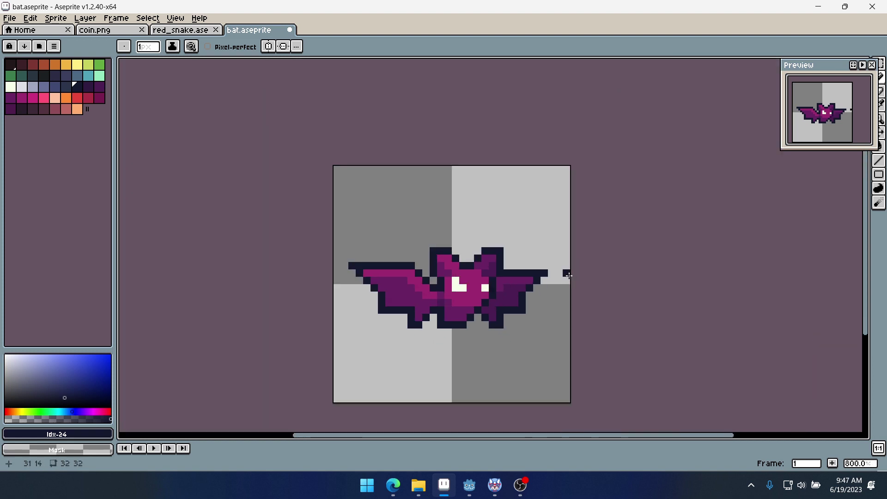
{"action": "key", "text": "ctrl+z"}
{"action": "scroll", "coordinate": [435, 298], "scroll_direction": "up", "scroll_amount": 3}
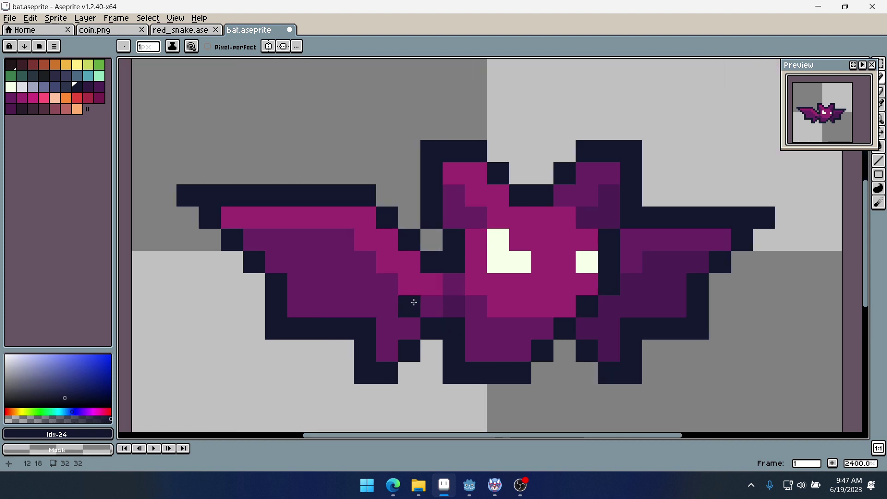
{"action": "scroll", "coordinate": [452, 307], "scroll_direction": "down", "scroll_amount": 2}
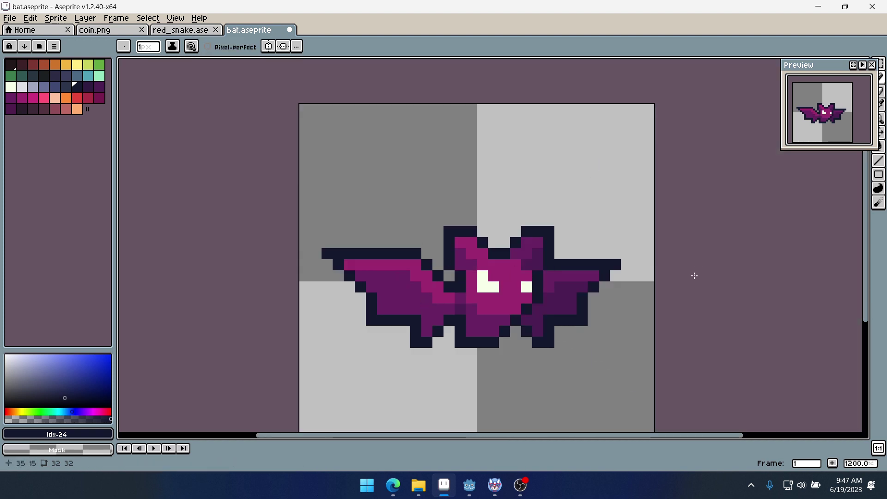
{"action": "scroll", "coordinate": [626, 311], "scroll_direction": "up", "scroll_amount": 1}
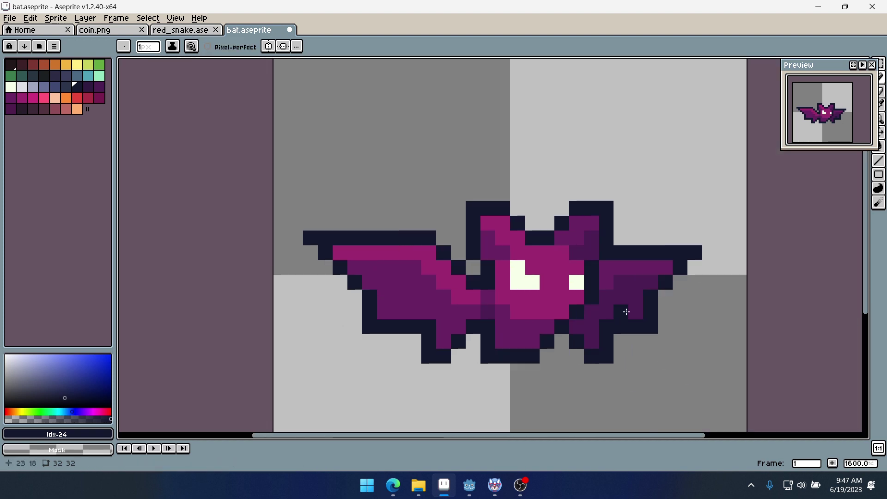
{"action": "scroll", "coordinate": [527, 282], "scroll_direction": "up", "scroll_amount": 1}
{"action": "scroll", "coordinate": [370, 264], "scroll_direction": "up", "scroll_amount": 1}
{"action": "scroll", "coordinate": [527, 208], "scroll_direction": "down", "scroll_amount": 3}
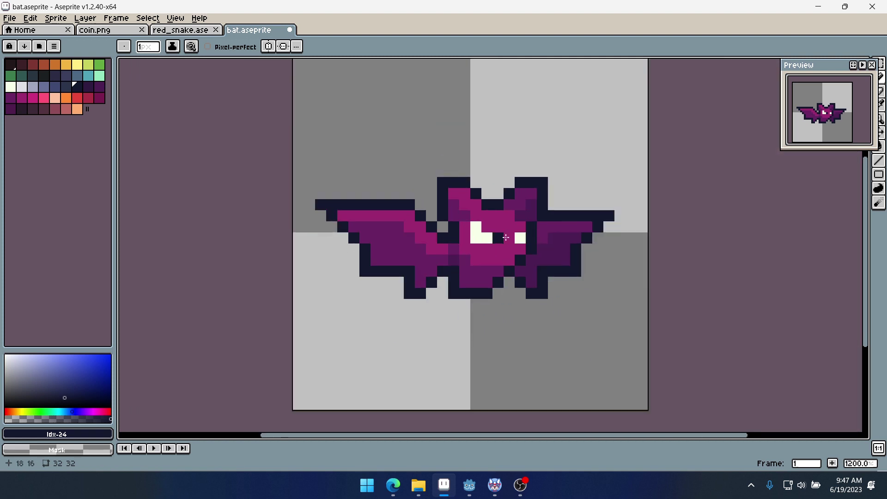
{"action": "scroll", "coordinate": [524, 283], "scroll_direction": "up", "scroll_amount": 1}
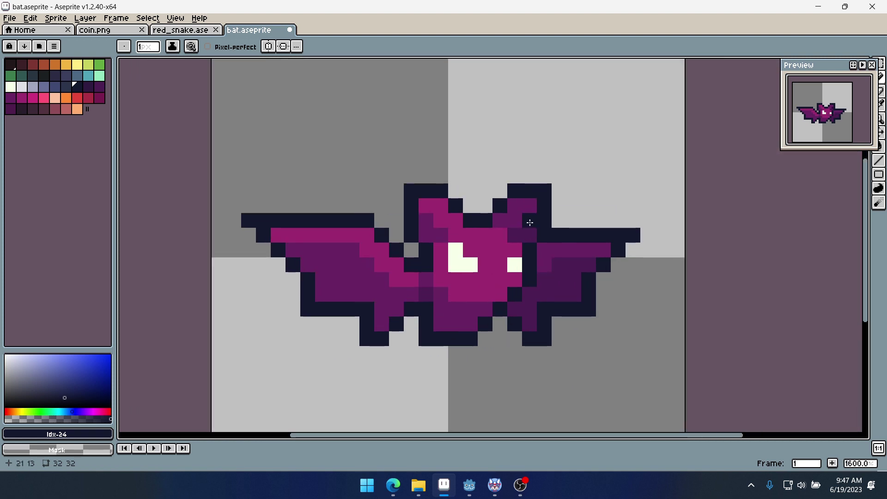
Save bat.aseprite and flip between it and red_snake.ase to compare them
{"action": "key", "text": "ctrl+s"}
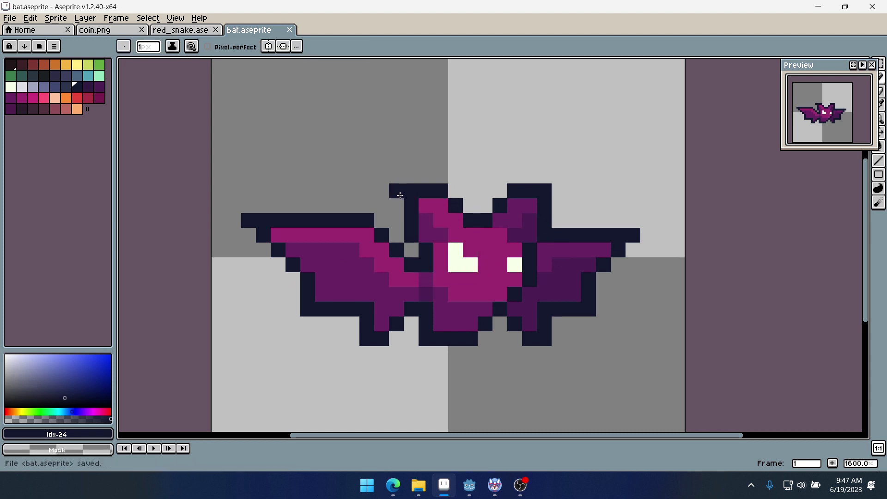
{"action": "left_click", "coordinate": [184, 31]}
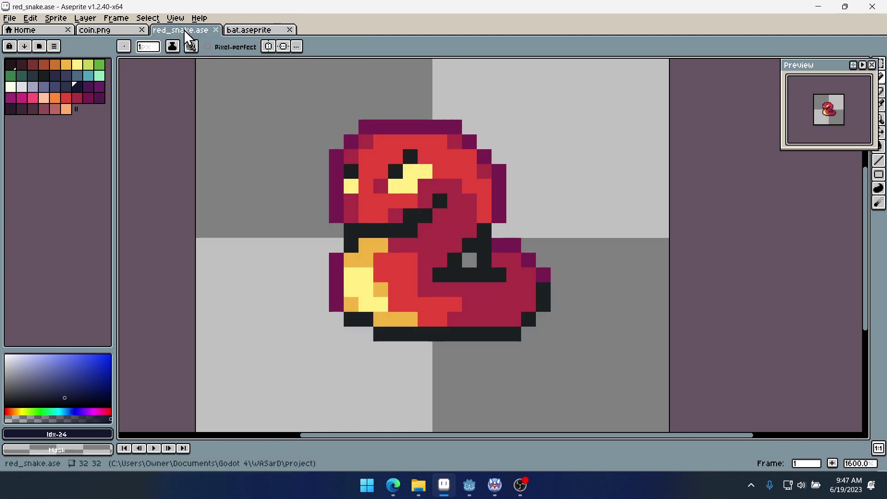
{"action": "left_click", "coordinate": [257, 32]}
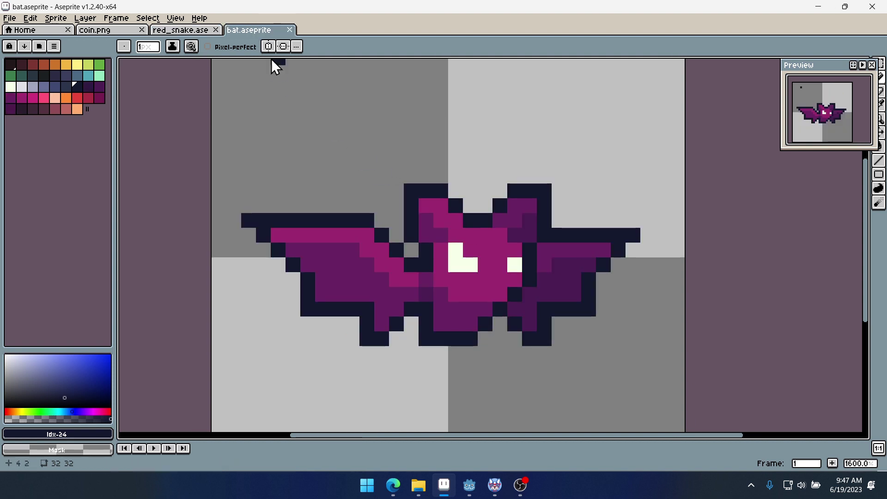
{"action": "left_click", "coordinate": [203, 32]}
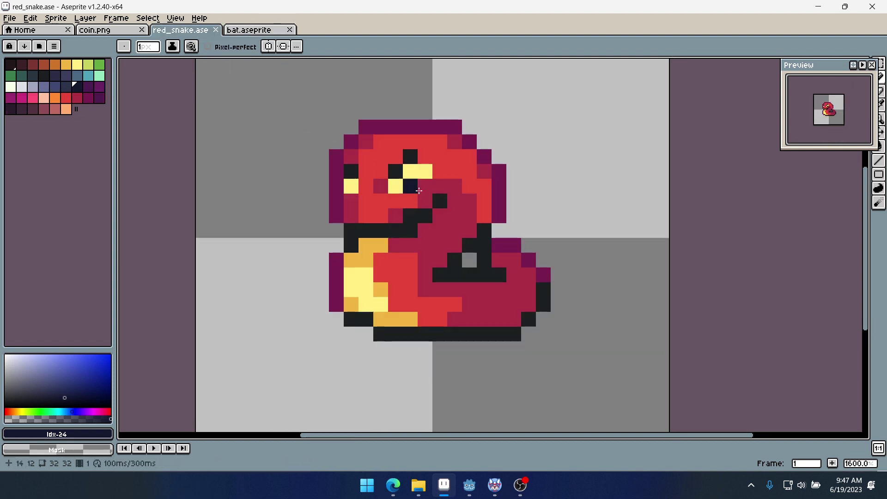
{"action": "left_click", "coordinate": [251, 31]}
Pick eye colour #F5FFE8, test a pixel on the left eye, undo it, and show red_snake.ase
{"action": "left_click", "coordinate": [455, 264], "text": "alt"}
{"action": "left_click", "coordinate": [451, 253]}
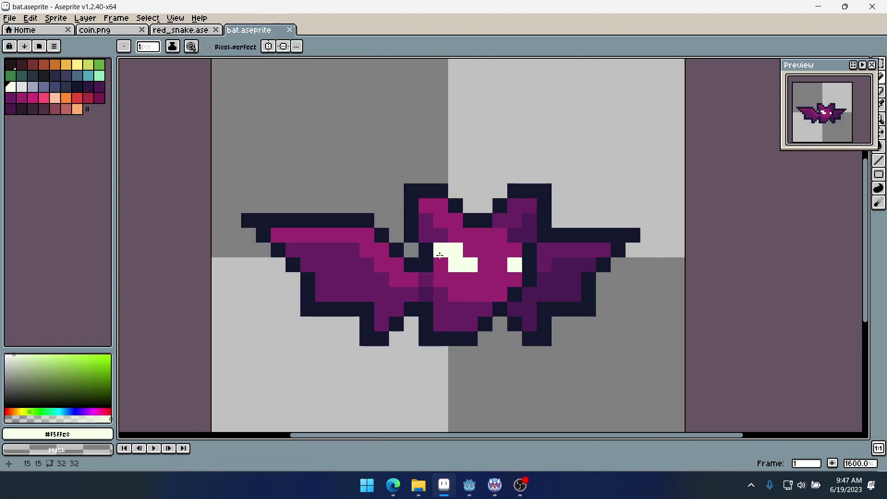
{"action": "key", "text": "ctrl+z"}
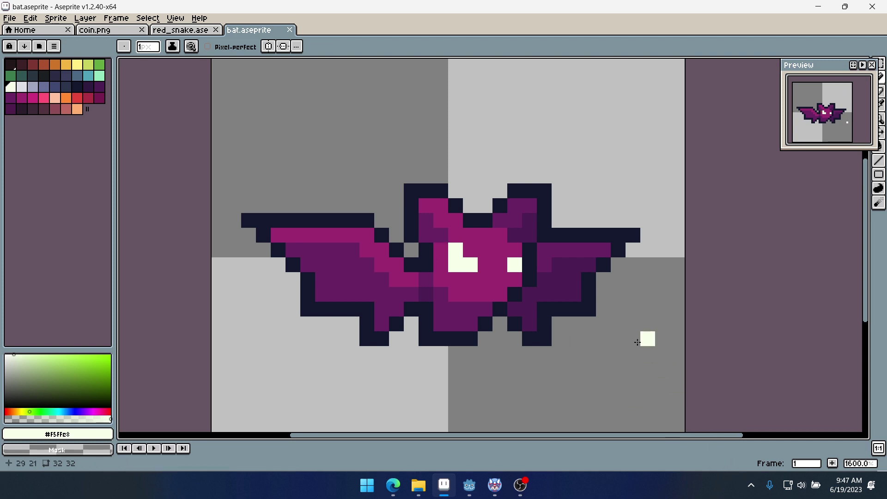
{"action": "left_click", "coordinate": [195, 30]}
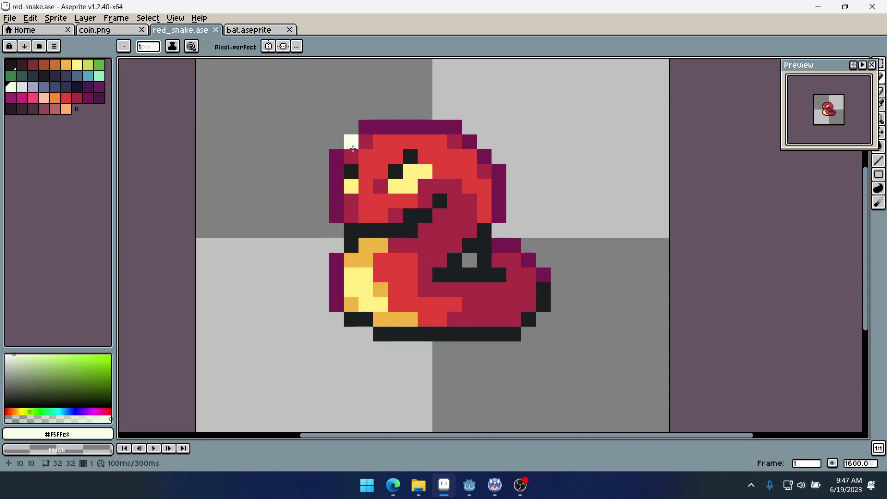
On bat.aseprite, recolour the right wing, ear, head and left wing top outline in dark purple #4b1d52
{"action": "left_click", "coordinate": [248, 31]}
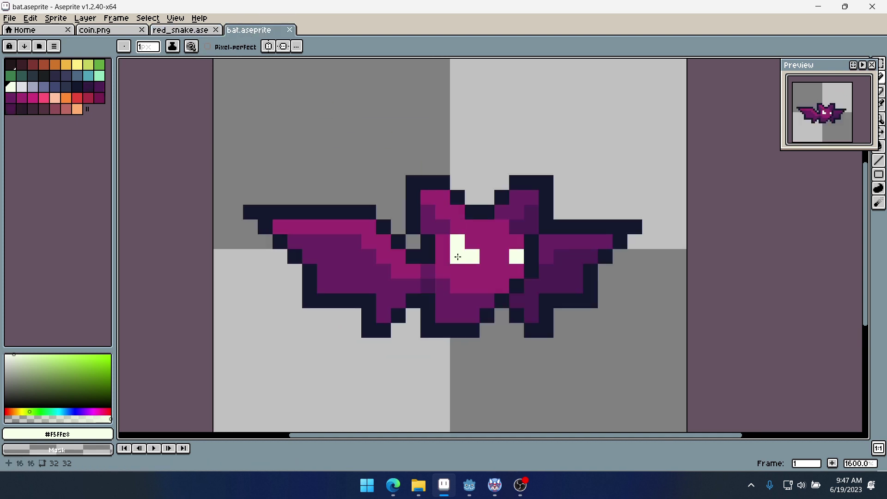
{"action": "scroll", "coordinate": [451, 270], "scroll_direction": "up", "scroll_amount": 2}
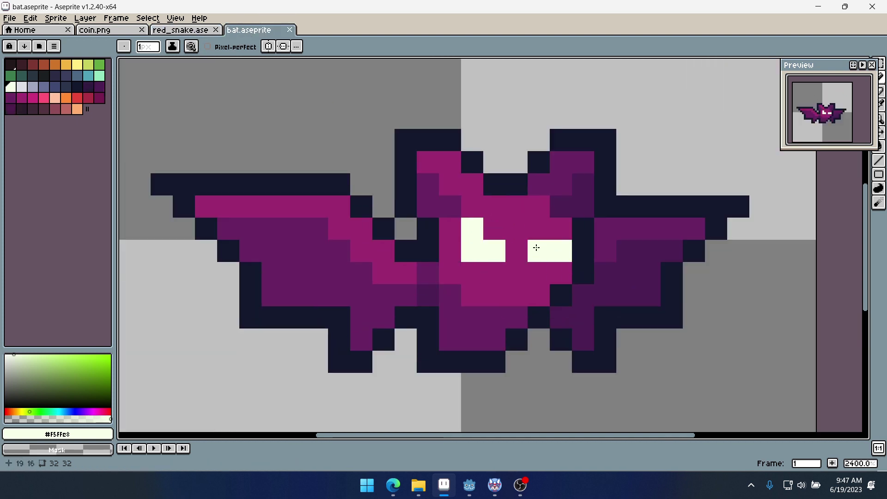
{"action": "left_click", "coordinate": [646, 272], "text": "alt"}
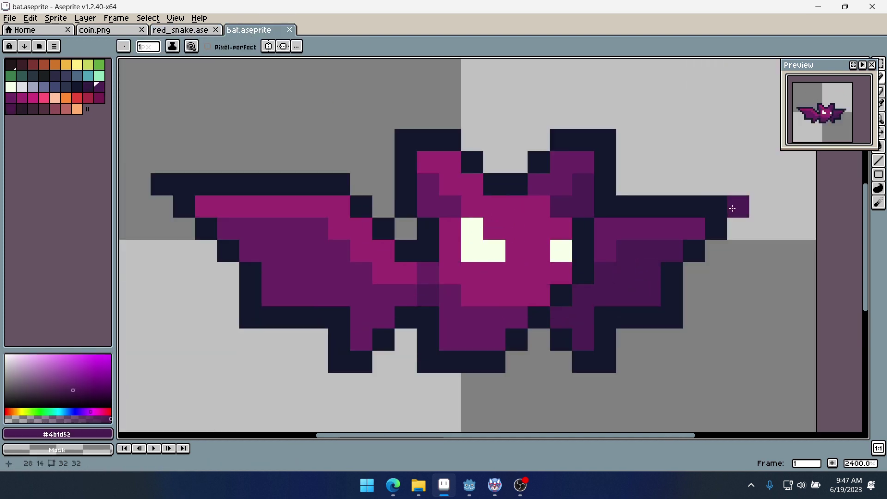
{"action": "left_click_drag", "start_coordinate": [732, 208], "coordinate": [612, 214]}
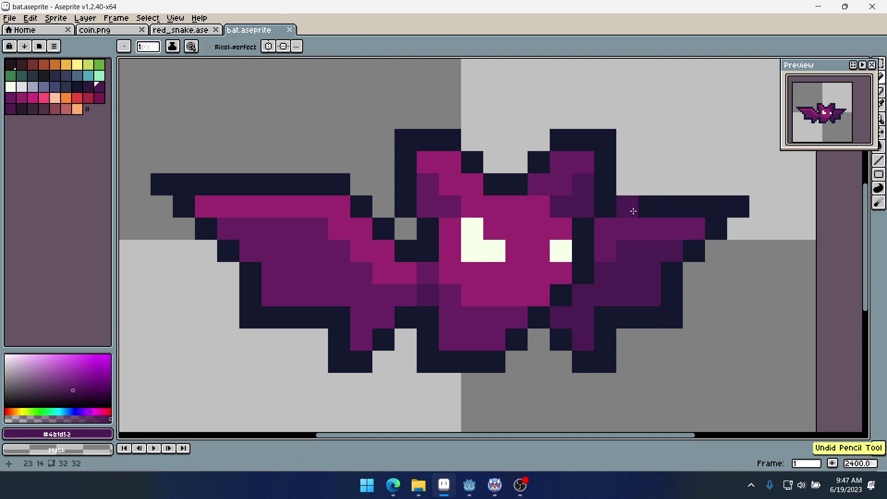
{"action": "left_click", "coordinate": [627, 182]}
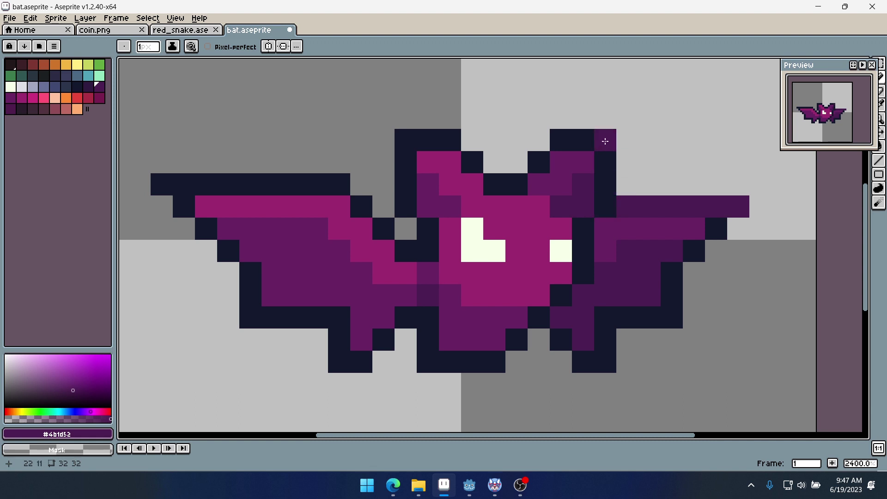
{"action": "mouse_move", "coordinate": [605, 141]}
{"action": "left_mouse_down"}
{"action": "mouse_move", "coordinate": [570, 139]}
{"action": "mouse_move", "coordinate": [541, 154]}
{"action": "mouse_move", "coordinate": [519, 182]}
{"action": "mouse_move", "coordinate": [494, 182]}
{"action": "mouse_move", "coordinate": [445, 143]}
{"action": "mouse_move", "coordinate": [418, 139]}
{"action": "mouse_move", "coordinate": [411, 147]}
{"action": "left_mouse_up"}
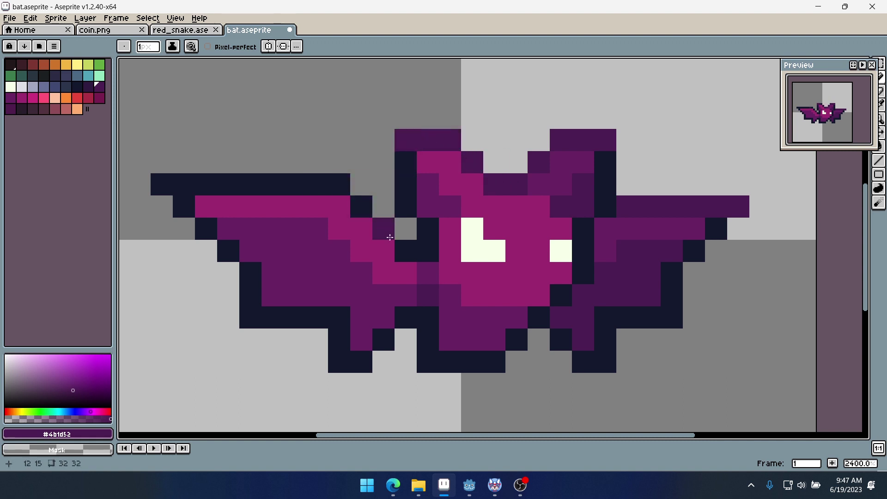
{"action": "mouse_move", "coordinate": [402, 251]}
{"action": "left_mouse_down"}
{"action": "mouse_move", "coordinate": [335, 187]}
{"action": "mouse_move", "coordinate": [158, 182]}
{"action": "left_mouse_up"}
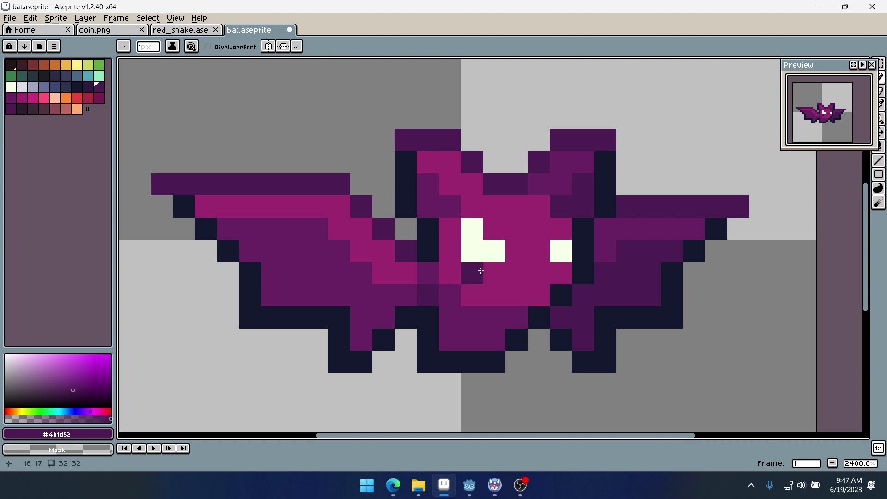
{"action": "scroll", "coordinate": [294, 206], "scroll_direction": "down", "scroll_amount": 7}
Darken the left wing-tip outline pixels in dark navy
{"action": "scroll", "coordinate": [376, 275], "scroll_direction": "up", "scroll_amount": 4}
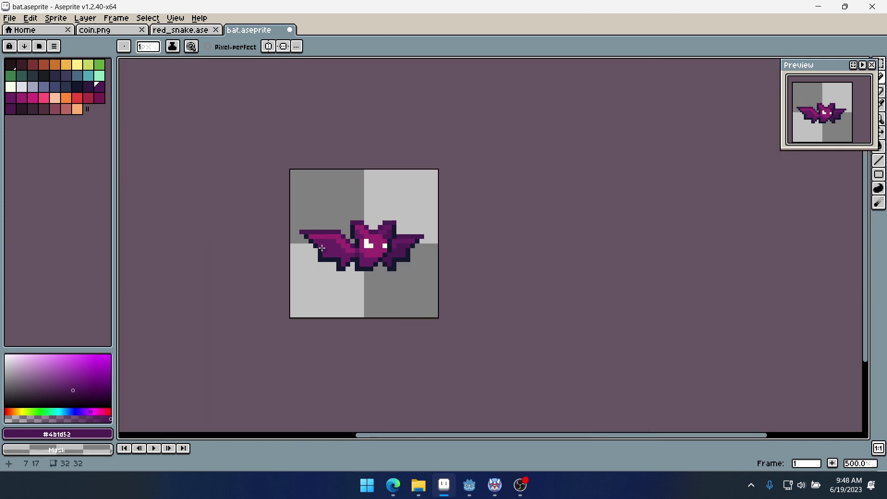
{"action": "scroll", "coordinate": [335, 219], "scroll_direction": "up", "scroll_amount": 3}
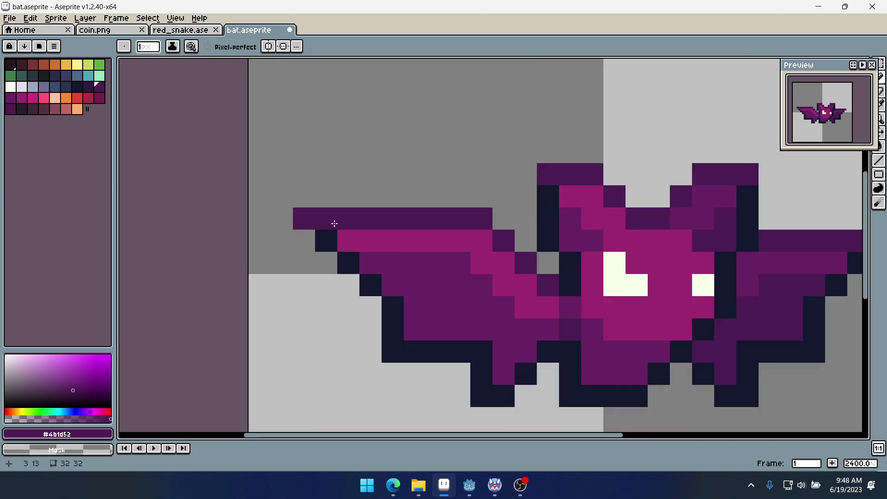
{"action": "left_click", "coordinate": [329, 238], "text": "alt"}
{"action": "left_click", "coordinate": [305, 222]}
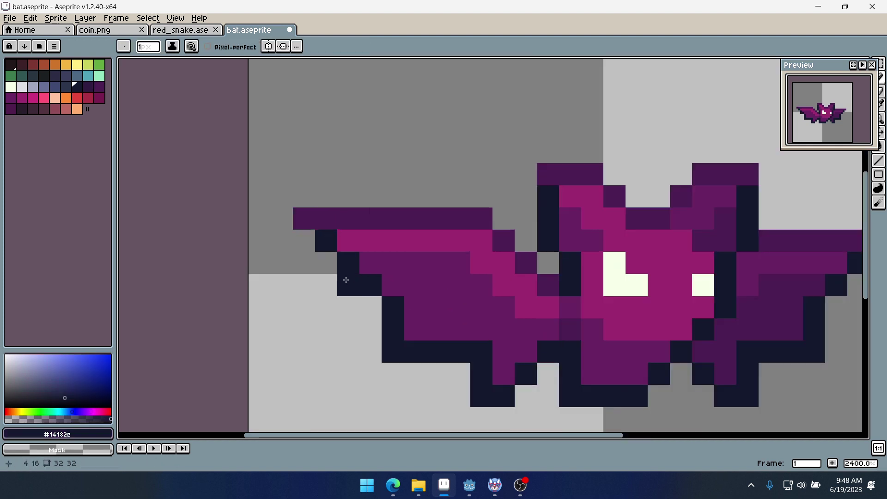
{"action": "scroll", "coordinate": [345, 279], "scroll_direction": "down", "scroll_amount": 3}
{"action": "scroll", "coordinate": [324, 300], "scroll_direction": "right", "scroll_amount": 3}
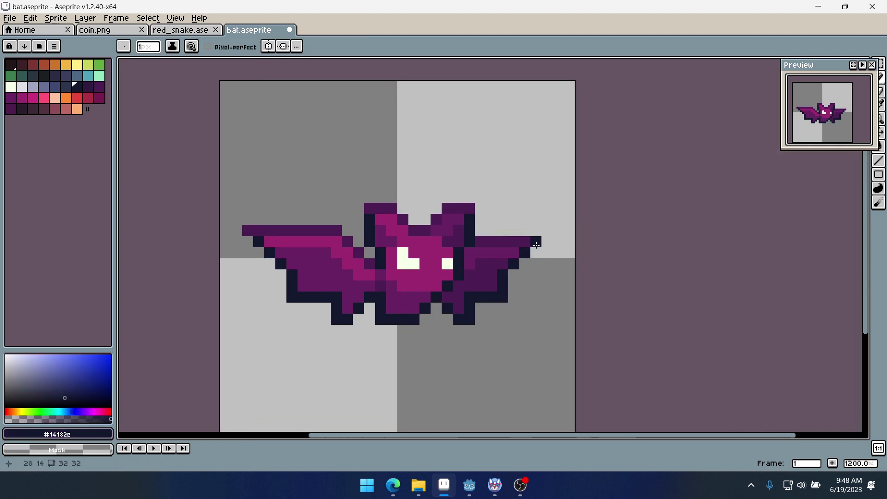
{"action": "left_click", "coordinate": [250, 231]}
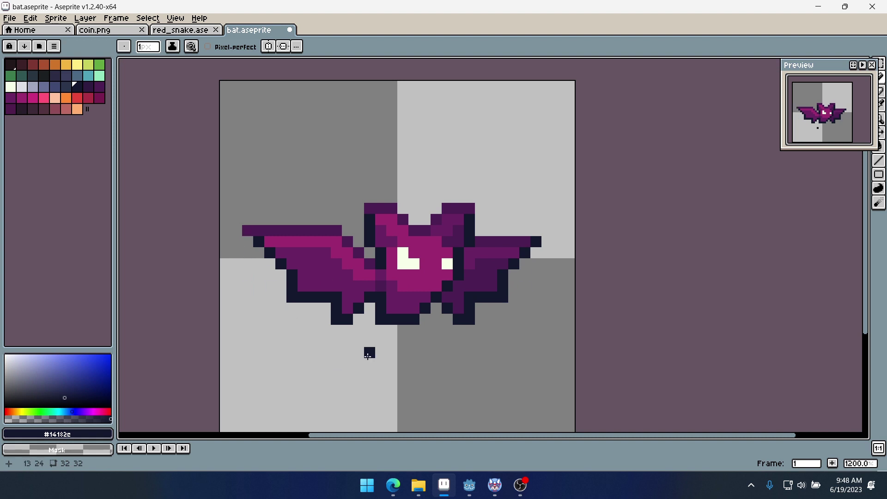
Fix the pixels beside the right eye: two dark purple, one navy at column 21, row 14
{"action": "left_click_drag", "start_coordinate": [369, 352], "coordinate": [387, 320]}
{"action": "scroll", "coordinate": [388, 323], "scroll_direction": "left", "scroll_amount": 2}
{"action": "scroll", "coordinate": [416, 307], "scroll_direction": "up", "scroll_amount": 1}
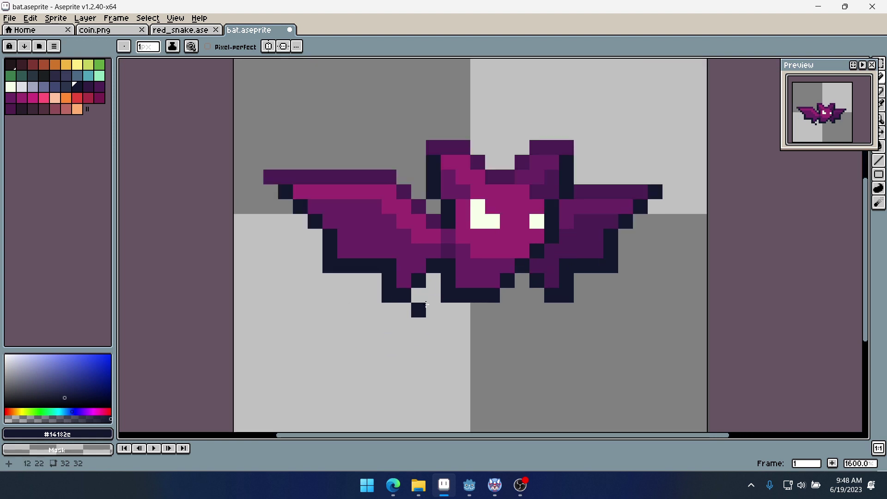
{"action": "scroll", "coordinate": [465, 322], "scroll_direction": "up", "scroll_amount": 2}
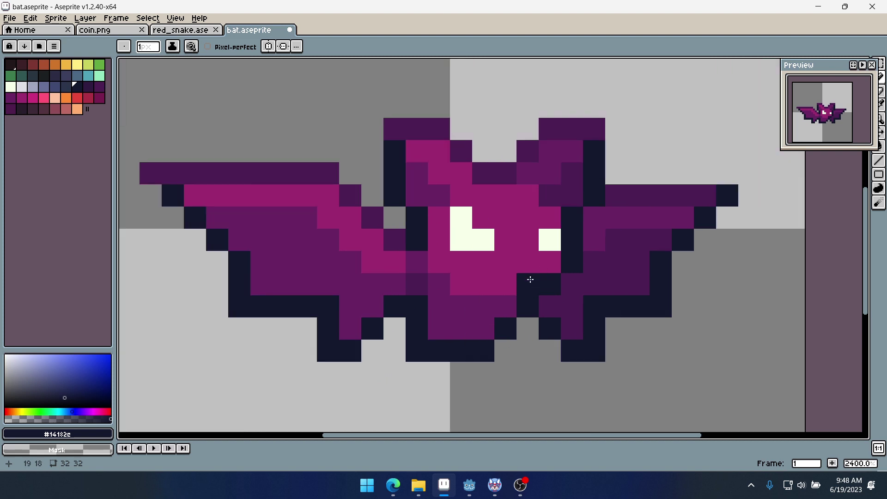
{"action": "left_click", "coordinate": [580, 126], "text": "alt"}
{"action": "left_click_drag", "start_coordinate": [567, 220], "coordinate": [573, 259]}
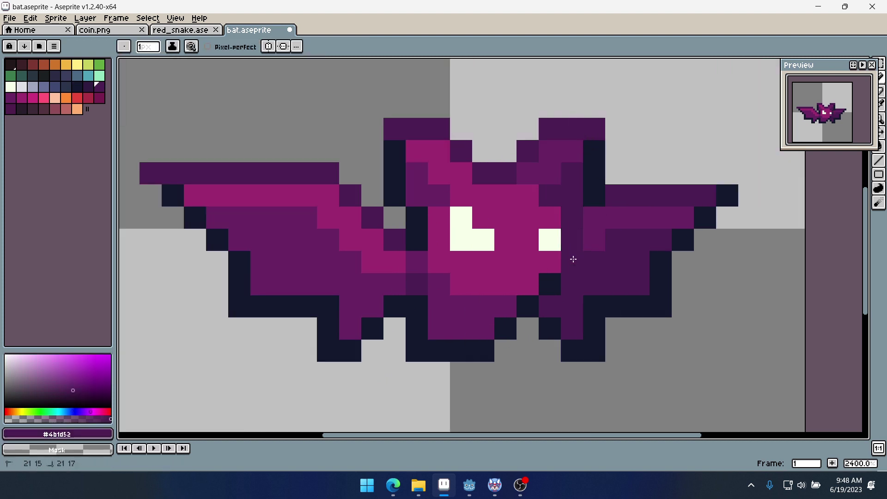
{"action": "key", "text": "alt"}
{"action": "key", "text": "ctrl+z"}
{"action": "left_click", "coordinate": [579, 240]}
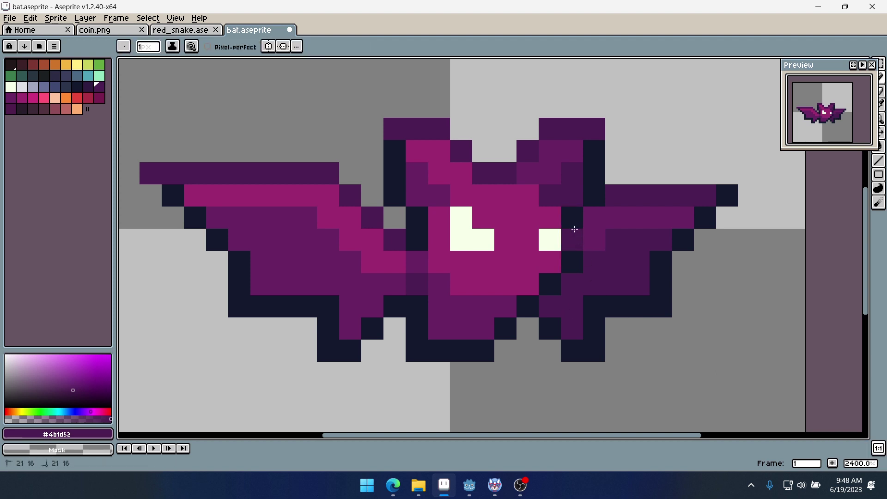
{"action": "left_click", "coordinate": [573, 226]}
{"action": "key", "text": "alt"}
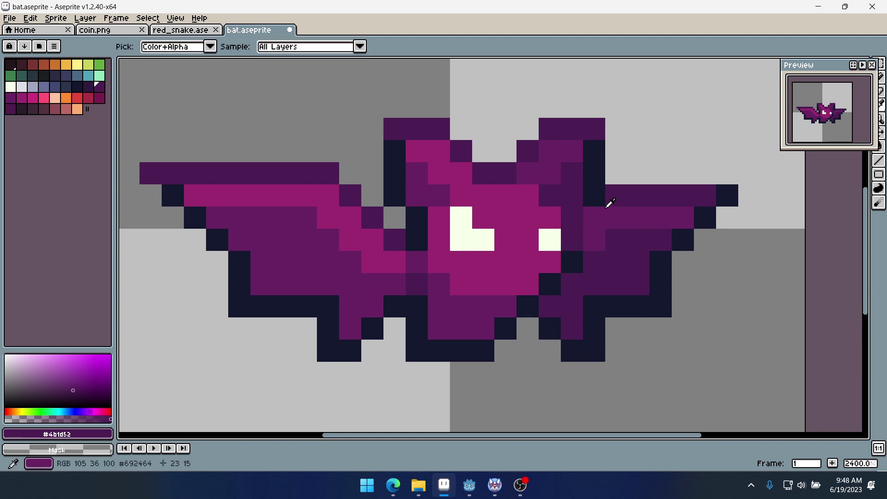
{"action": "left_click", "coordinate": [592, 194], "text": "alt"}
{"action": "left_click", "coordinate": [575, 196]}
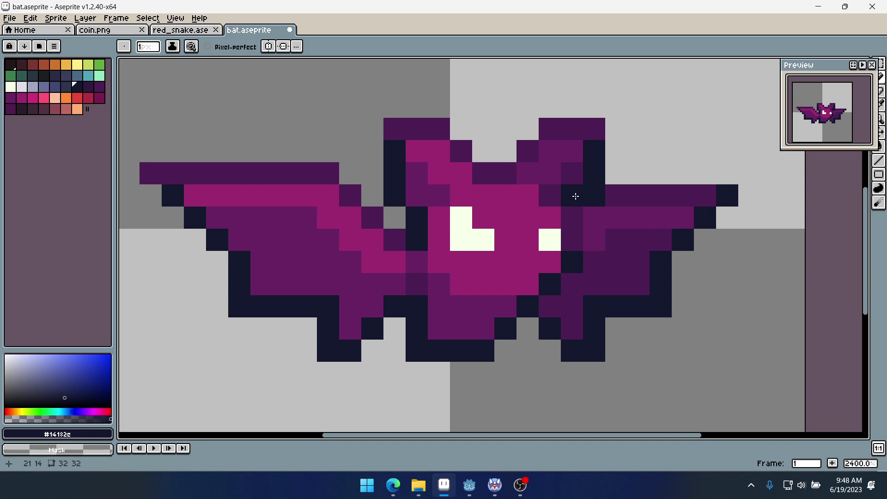
Paint the body's bottom pixel dark purple, removing a stray pixel, and save bat.aseprite
{"action": "scroll", "coordinate": [550, 240], "scroll_direction": "down", "scroll_amount": 2}
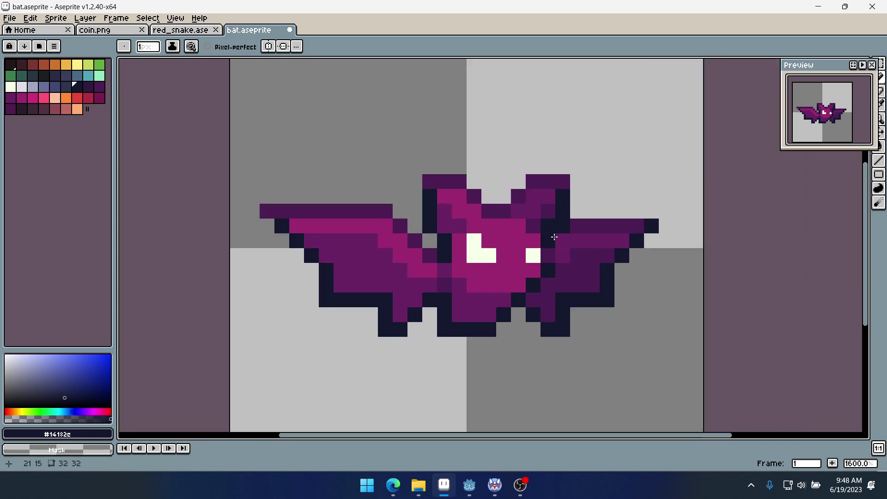
{"action": "left_click", "coordinate": [580, 223], "text": "alt"}
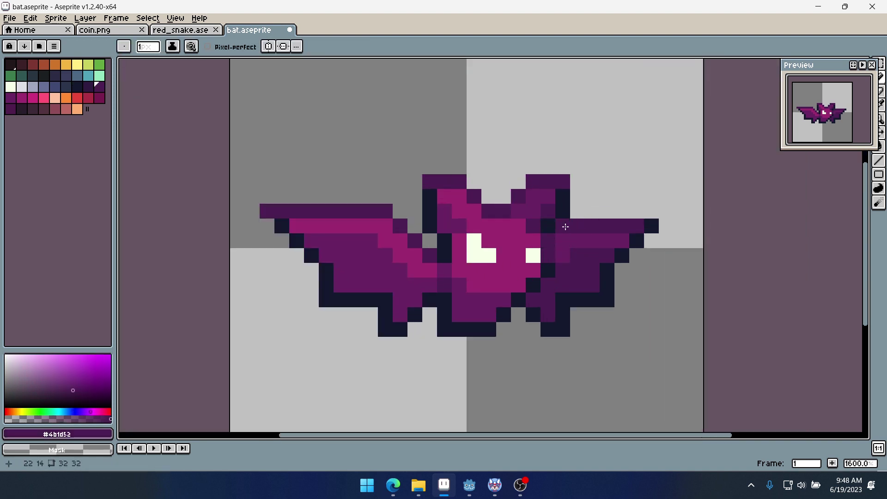
{"action": "left_click", "coordinate": [505, 373]}
{"action": "scroll", "coordinate": [504, 373], "scroll_direction": "down", "scroll_amount": 4}
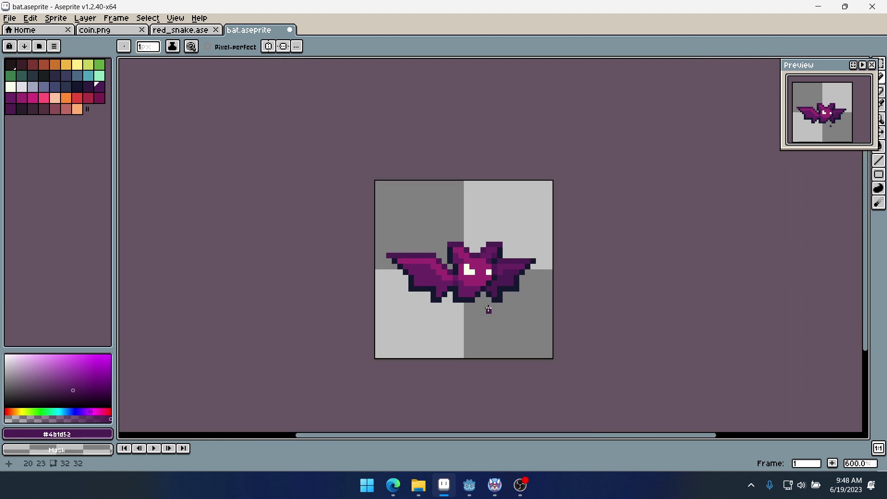
{"action": "scroll", "coordinate": [489, 310], "scroll_direction": "up", "scroll_amount": 4}
{"action": "key", "text": "ctrl+z"}
{"action": "left_click", "coordinate": [465, 323]}
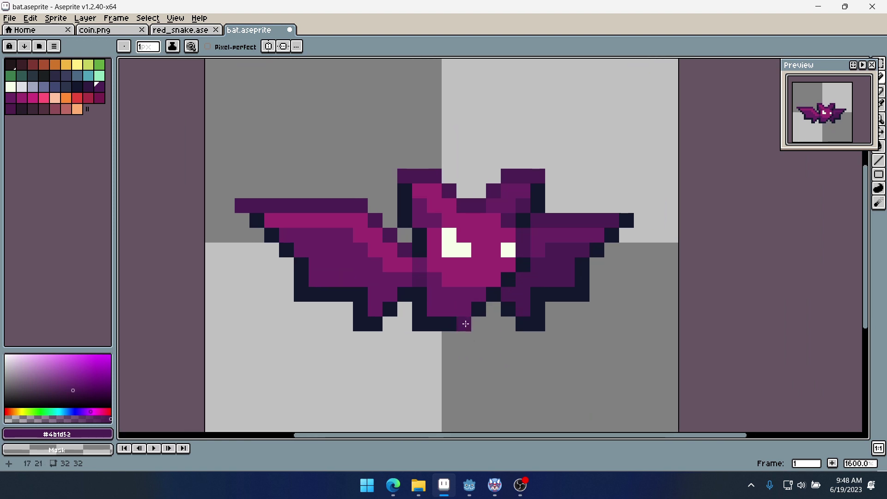
{"action": "key", "text": "b"}
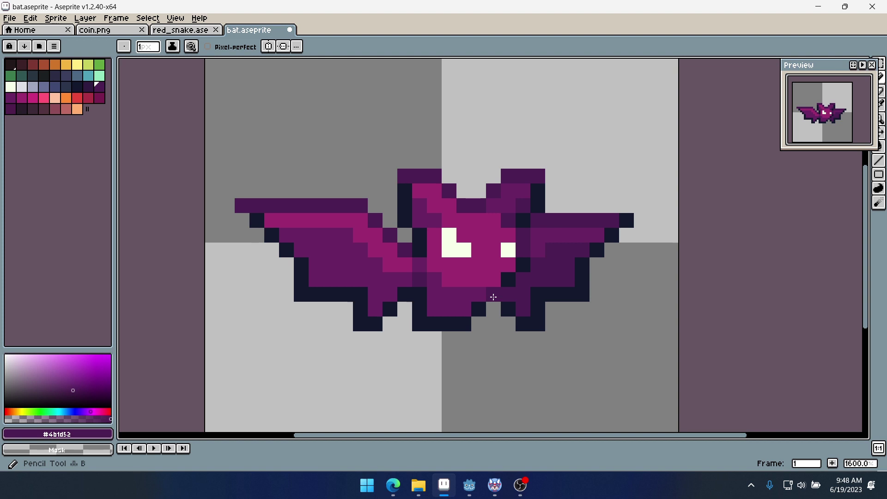
{"action": "scroll", "coordinate": [581, 290], "scroll_direction": "down", "scroll_amount": 2}
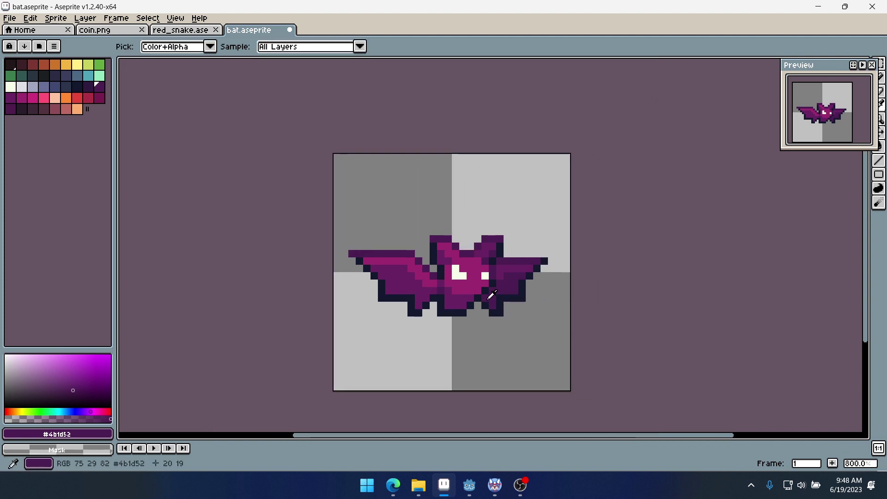
{"action": "key", "text": "ctrl+s"}
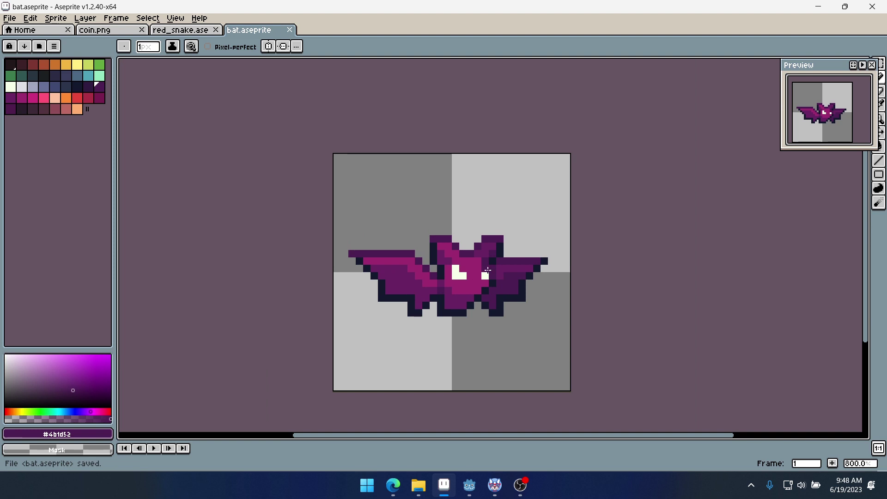
{"action": "scroll", "coordinate": [488, 271], "scroll_direction": "up", "scroll_amount": 1}
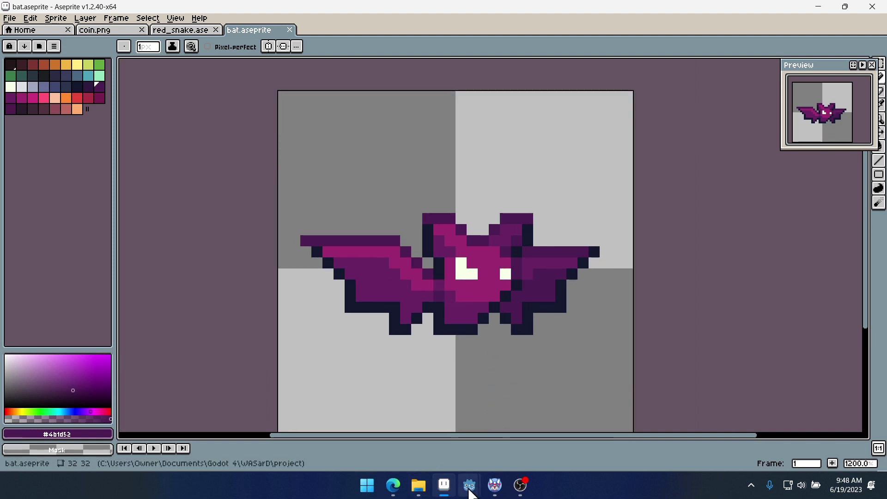
In Godot, close every scene tab to the right of the world tab
{"action": "left_click", "coordinate": [509, 424]}
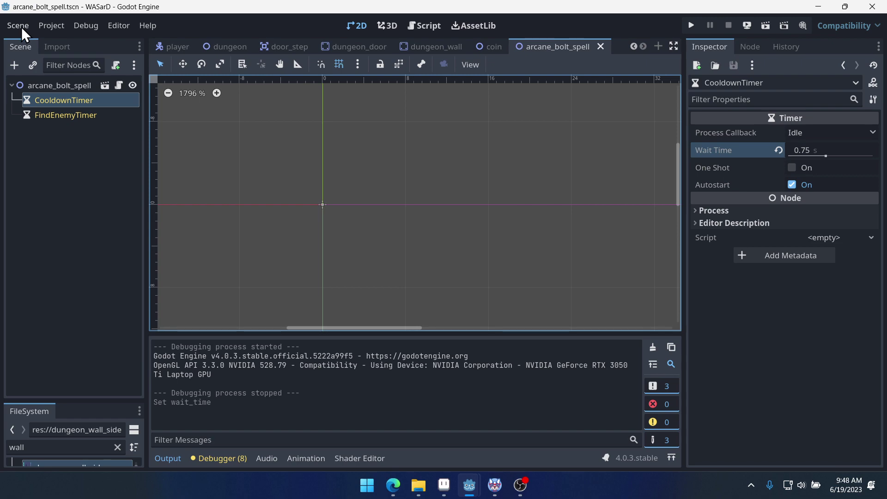
{"action": "left_click", "coordinate": [178, 48]}
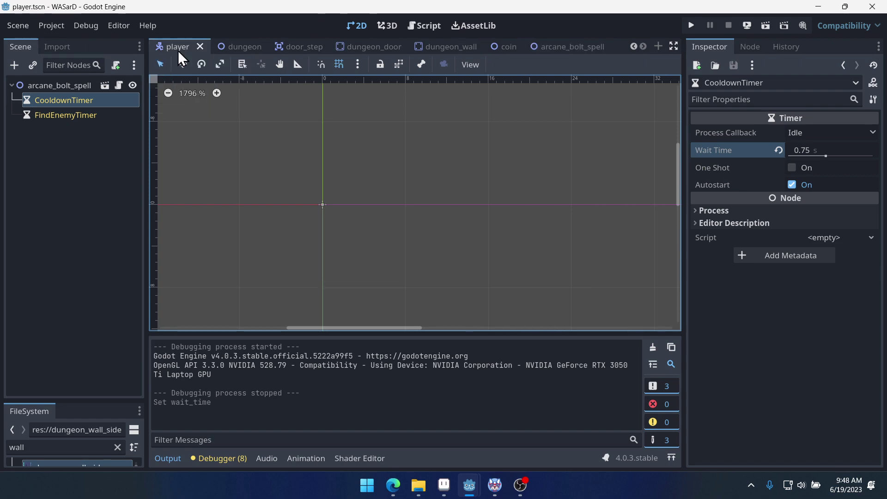
{"action": "left_click", "coordinate": [171, 48]}
{"action": "right_click", "coordinate": [172, 52]}
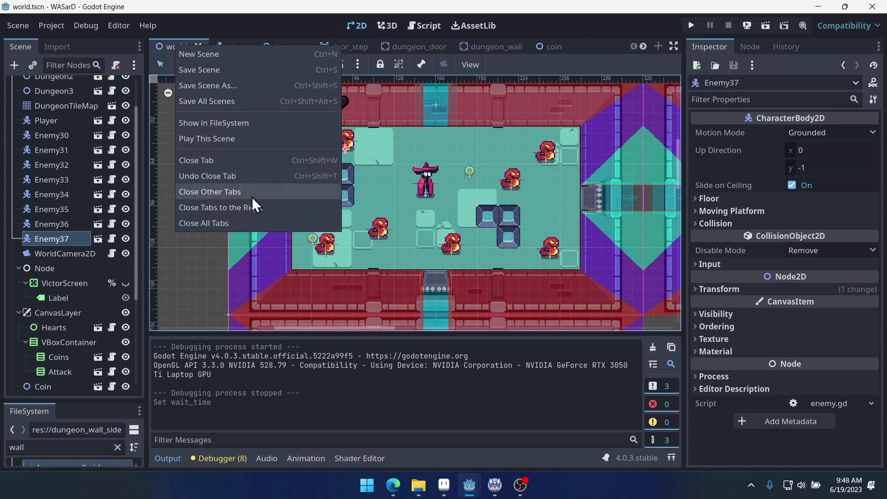
{"action": "left_click", "coordinate": [253, 210]}
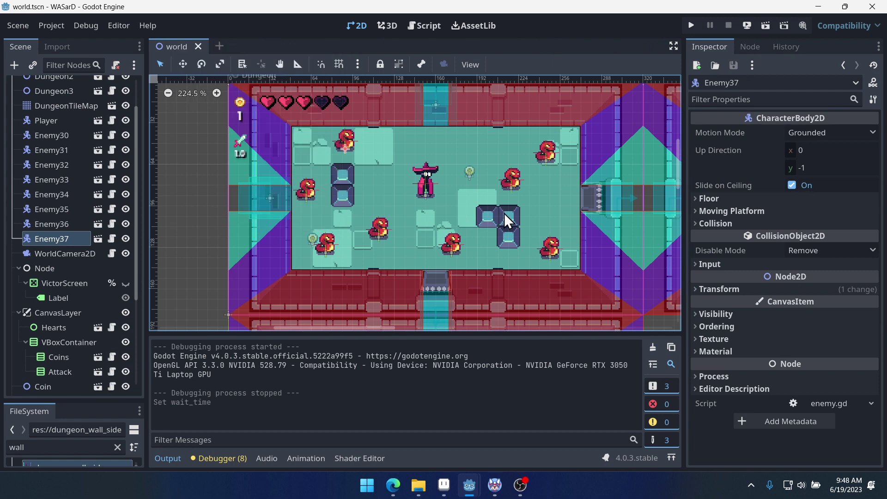
Select the World root node, then return to the bat in Aseprite
{"action": "left_click_drag", "start_coordinate": [505, 222], "coordinate": [491, 245]}
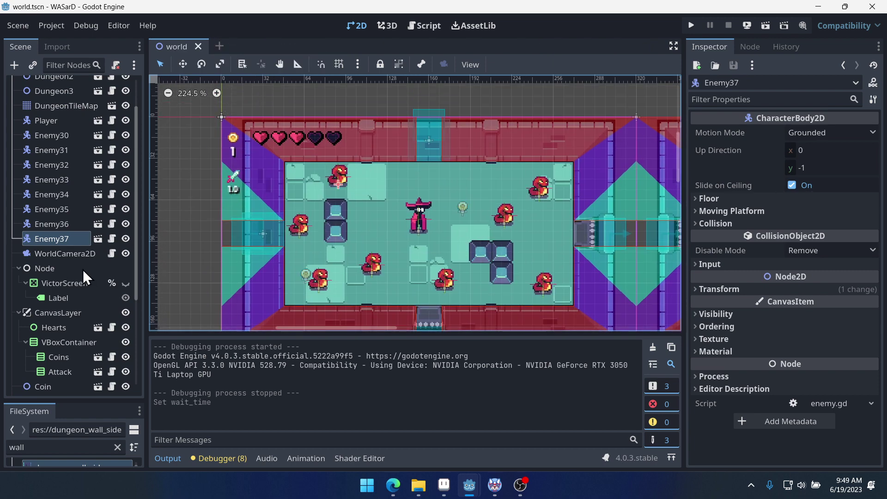
{"action": "scroll", "coordinate": [79, 106], "scroll_direction": "up", "scroll_amount": 2}
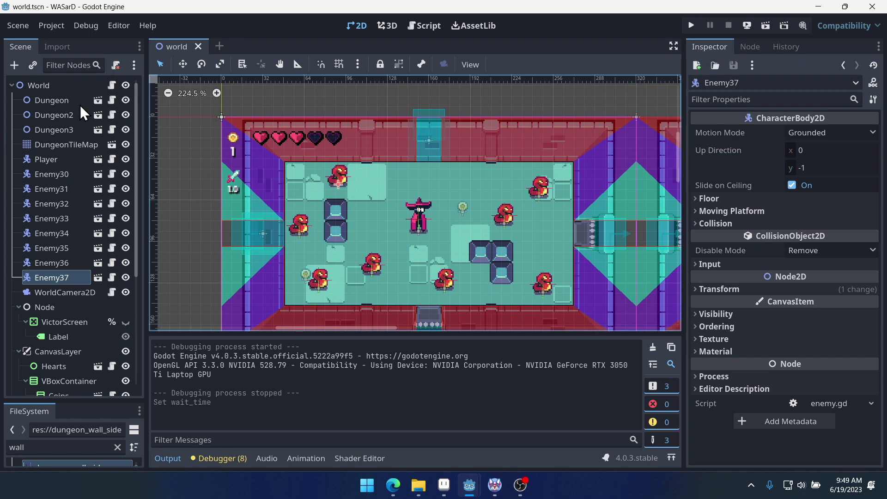
{"action": "left_click", "coordinate": [47, 86]}
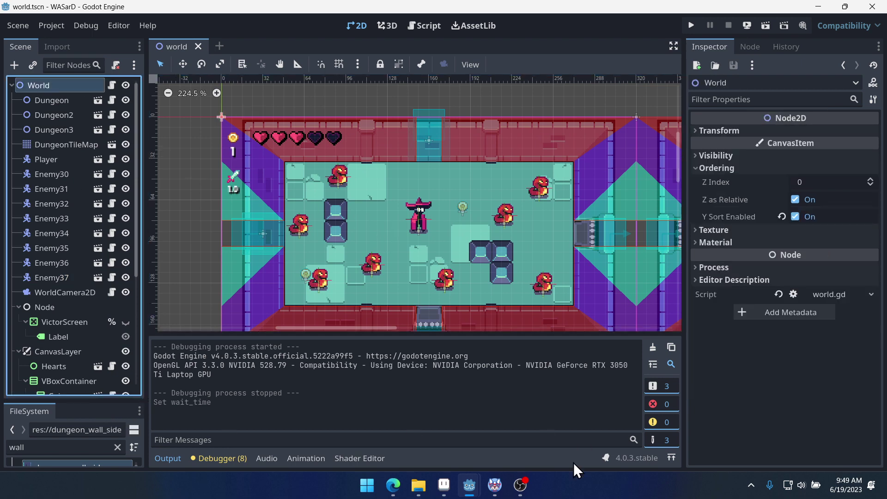
{"action": "left_click", "coordinate": [444, 485]}
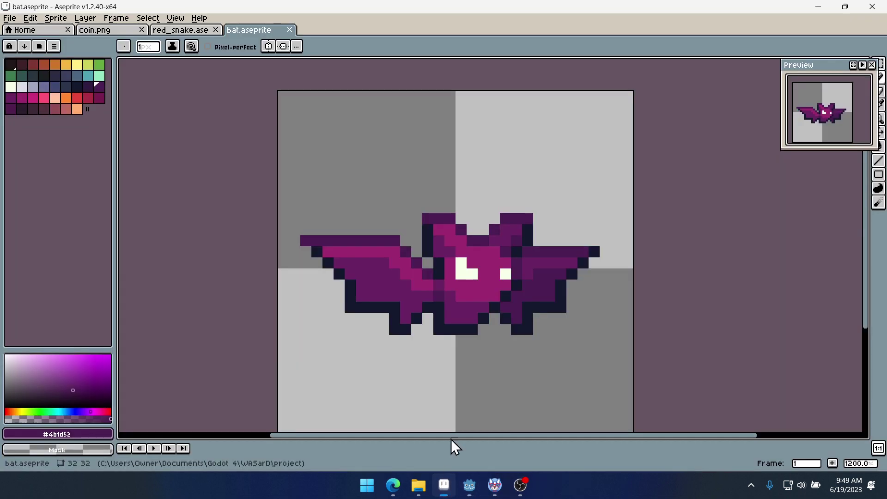
Export the bat sprite sheet with output file enabled, writing bat.png
{"action": "left_click", "coordinate": [18, 17]}
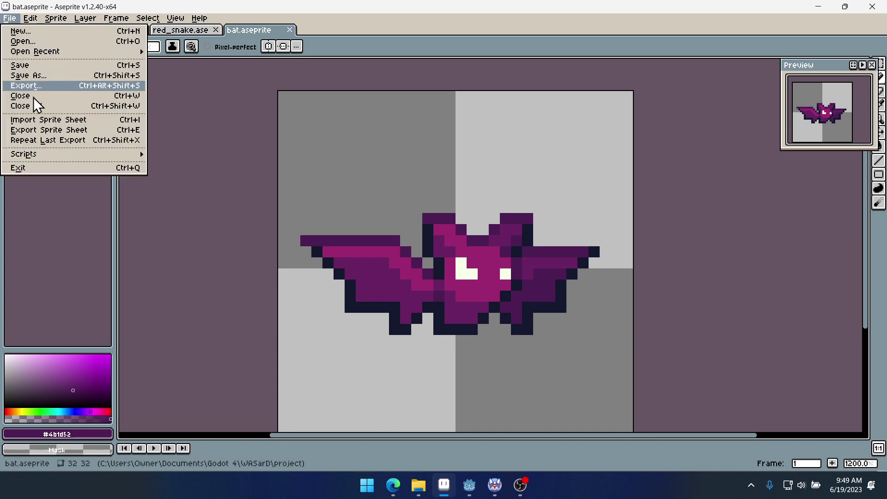
{"action": "left_click", "coordinate": [53, 133]}
{"action": "left_click", "coordinate": [202, 226]}
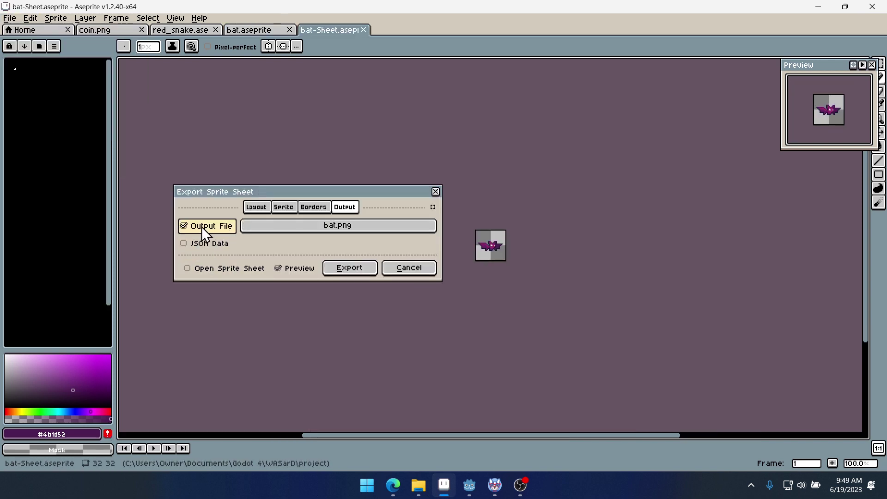
{"action": "left_click", "coordinate": [366, 264]}
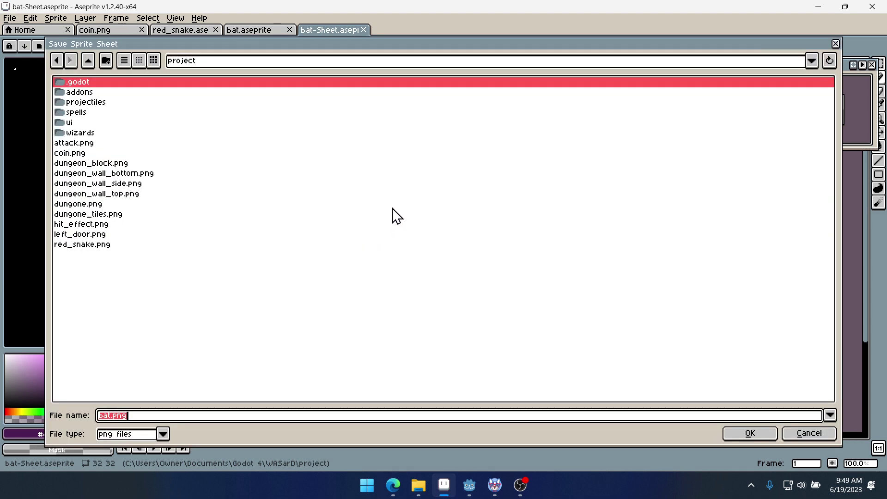
{"action": "left_click", "coordinate": [816, 435]}
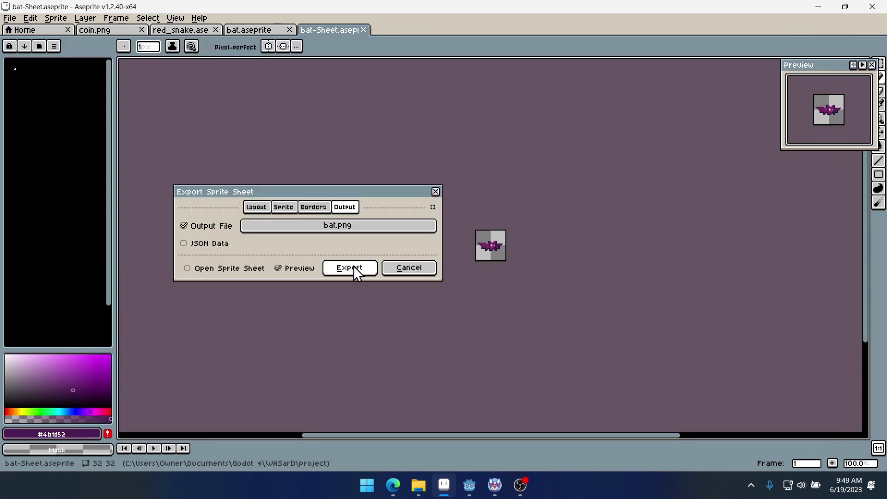
{"action": "left_click", "coordinate": [356, 272]}
In Godot, enlarge the FileSystem panel and clear the 'wall' filter
{"action": "left_click", "coordinate": [820, 9]}
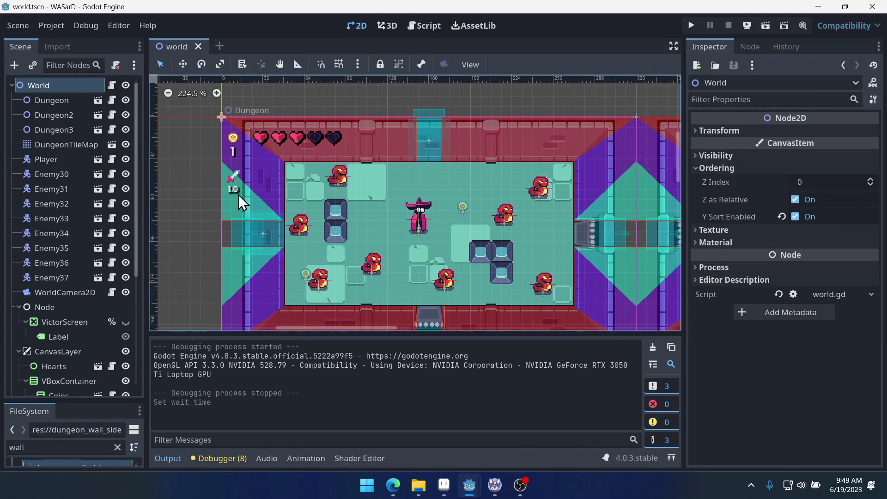
{"action": "left_click_drag", "start_coordinate": [79, 402], "coordinate": [81, 215]}
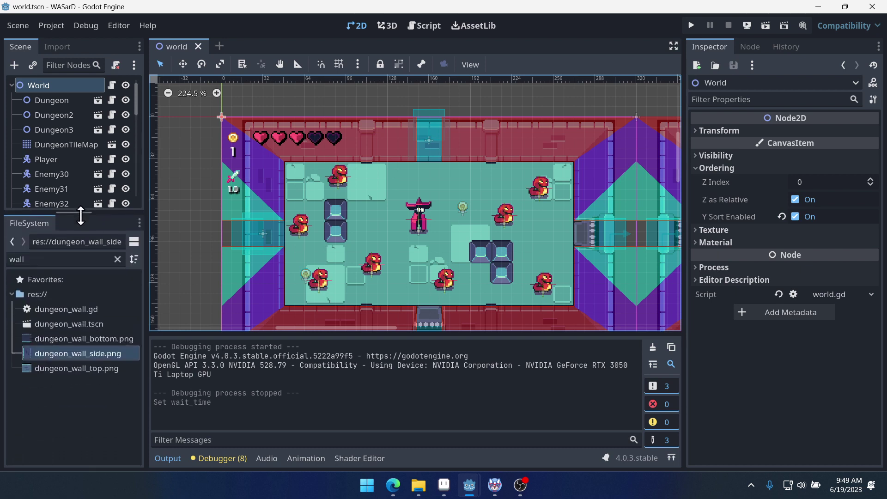
{"action": "left_click", "coordinate": [118, 265]}
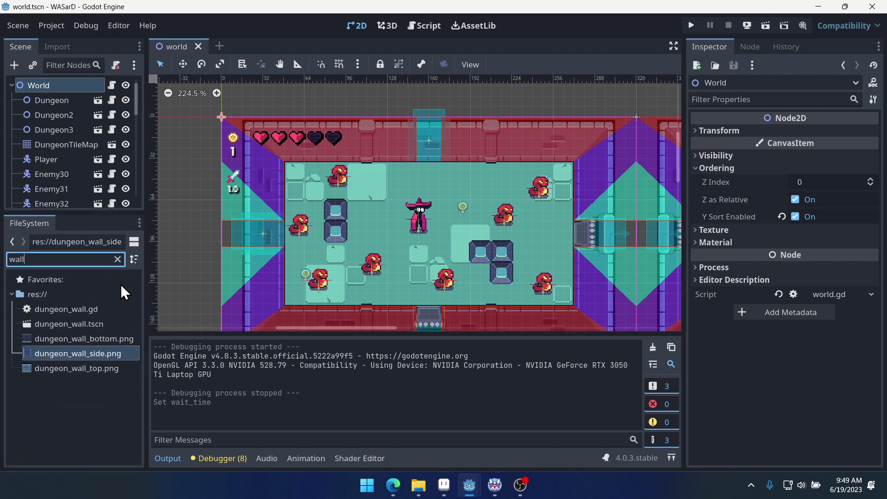
{"action": "left_click", "coordinate": [119, 259]}
Scroll to bat.png and drag it into the dungeon room near the top
{"action": "scroll", "coordinate": [451, 217], "scroll_direction": "down", "scroll_amount": 3}
{"action": "scroll", "coordinate": [128, 367], "scroll_direction": "down", "scroll_amount": 5}
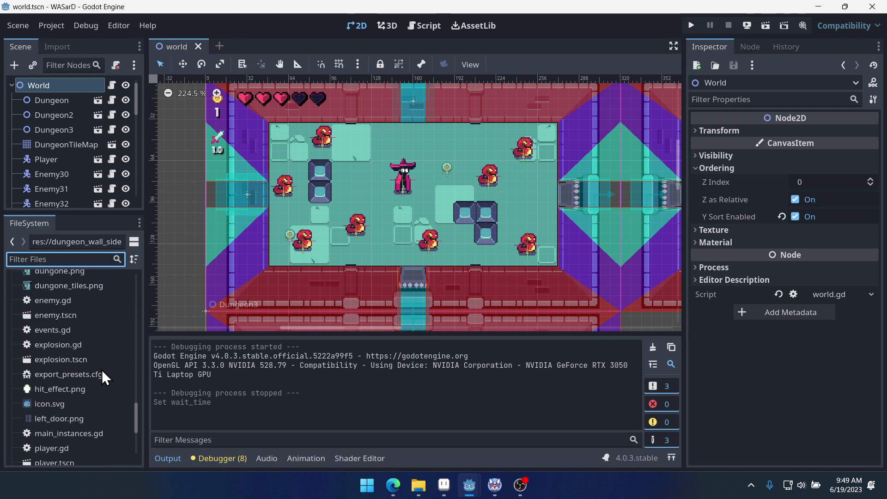
{"action": "scroll", "coordinate": [102, 376], "scroll_direction": "down", "scroll_amount": 3}
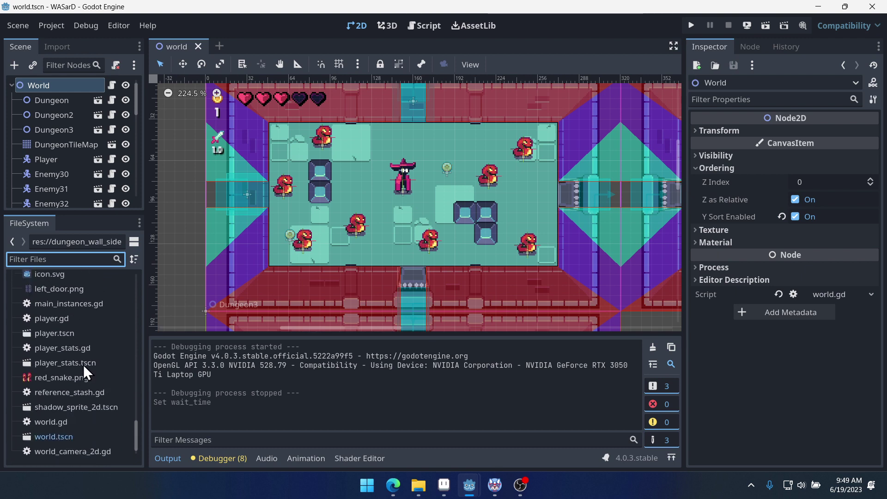
{"action": "scroll", "coordinate": [83, 365], "scroll_direction": "up", "scroll_amount": 10}
{"action": "scroll", "coordinate": [83, 363], "scroll_direction": "down", "scroll_amount": 2}
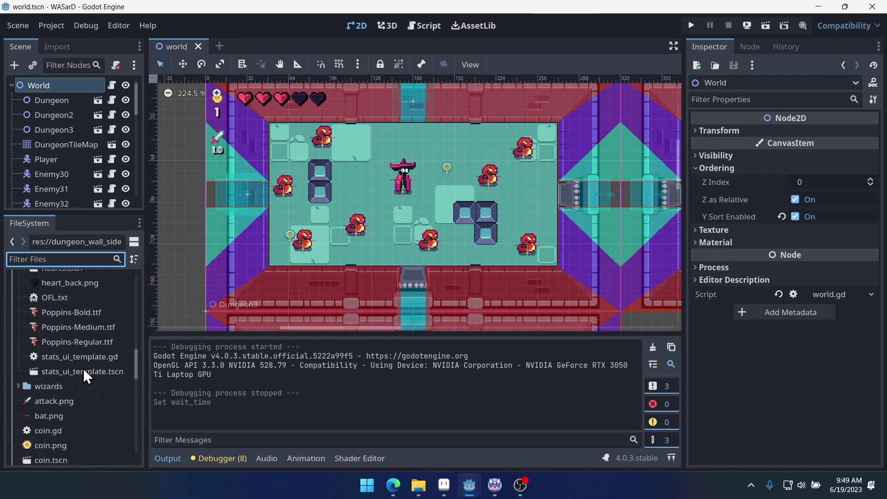
{"action": "scroll", "coordinate": [84, 368], "scroll_direction": "up", "scroll_amount": 2}
{"action": "scroll", "coordinate": [83, 368], "scroll_direction": "down", "scroll_amount": 5}
{"action": "left_click_drag", "start_coordinate": [44, 344], "coordinate": [444, 145]}
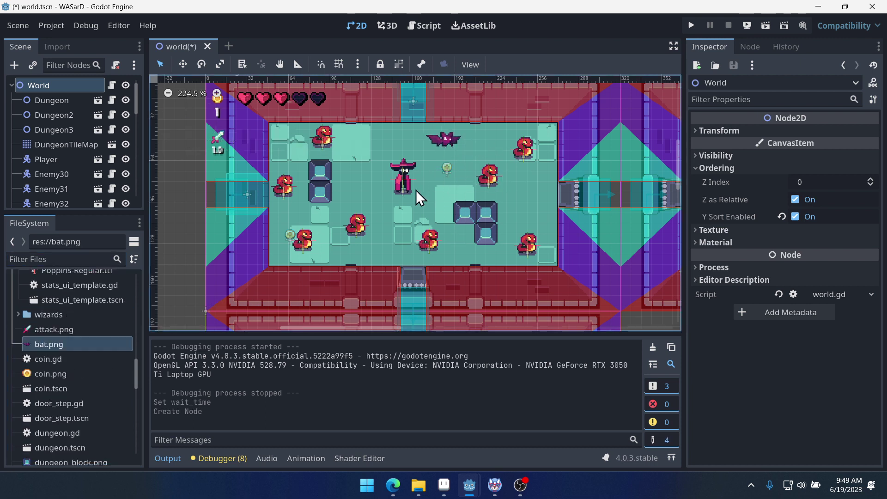
Drag a second bat.png sprite low in the room, then zoom in to check both bats
{"action": "left_click_drag", "start_coordinate": [51, 344], "coordinate": [356, 200]}
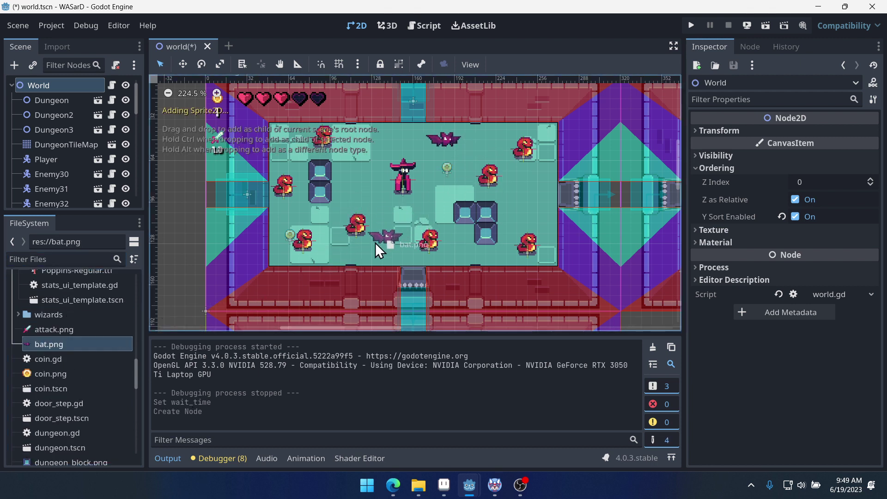
{"action": "left_click_drag", "start_coordinate": [376, 243], "coordinate": [376, 245]}
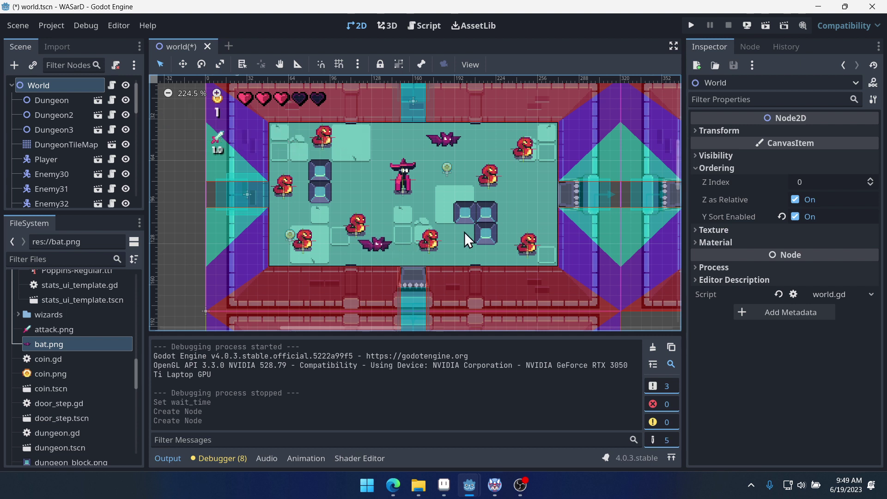
{"action": "scroll", "coordinate": [467, 237], "scroll_direction": "down", "scroll_amount": 3}
{"action": "scroll", "coordinate": [471, 233], "scroll_direction": "right", "scroll_amount": 3}
{"action": "scroll", "coordinate": [479, 240], "scroll_direction": "up", "scroll_amount": 2}
{"action": "scroll", "coordinate": [479, 240], "scroll_direction": "left", "scroll_amount": 3}
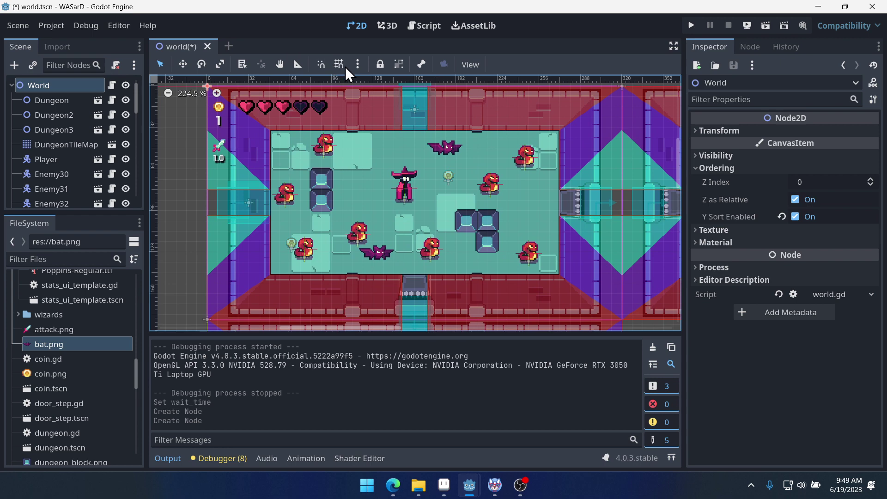
{"action": "scroll", "coordinate": [436, 204], "scroll_direction": "up", "scroll_amount": 4}
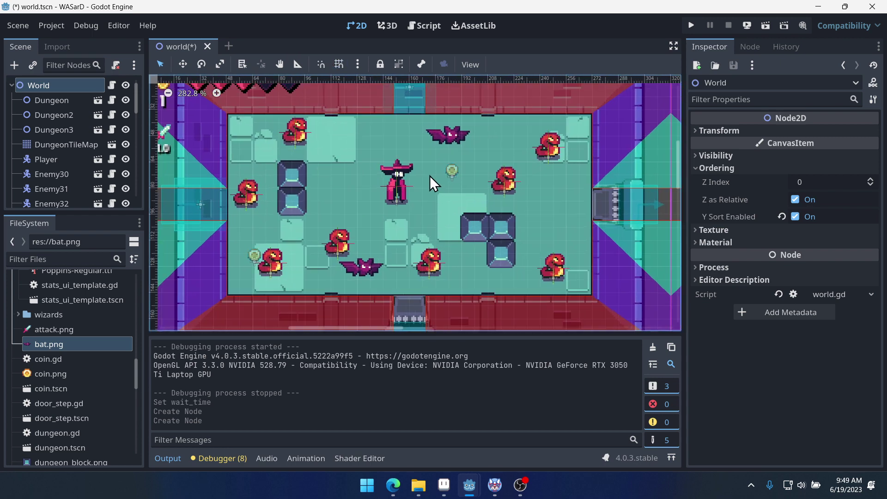
{"action": "scroll", "coordinate": [429, 176], "scroll_direction": "up", "scroll_amount": 1}
{"action": "scroll", "coordinate": [517, 202], "scroll_direction": "left", "scroll_amount": 3}
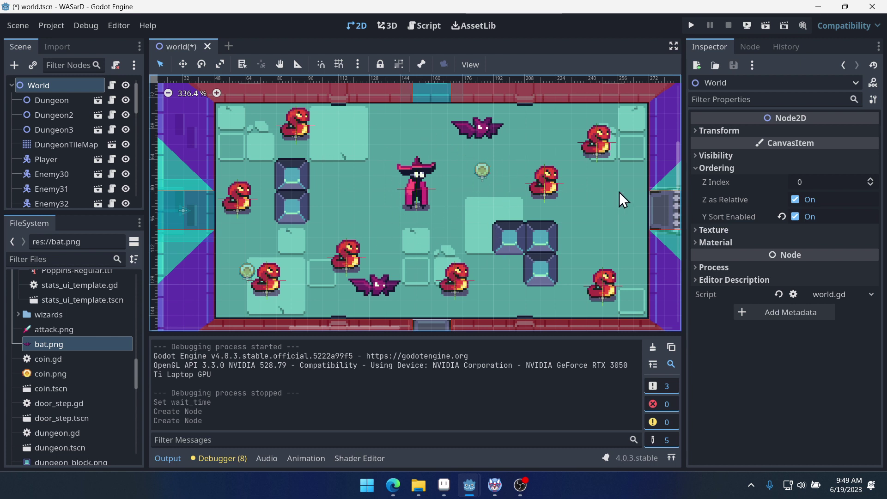
Open the Dungeon scene, hide its StaticBody2D collision walls, and save it
{"action": "scroll", "coordinate": [515, 218], "scroll_direction": "down", "scroll_amount": 1}
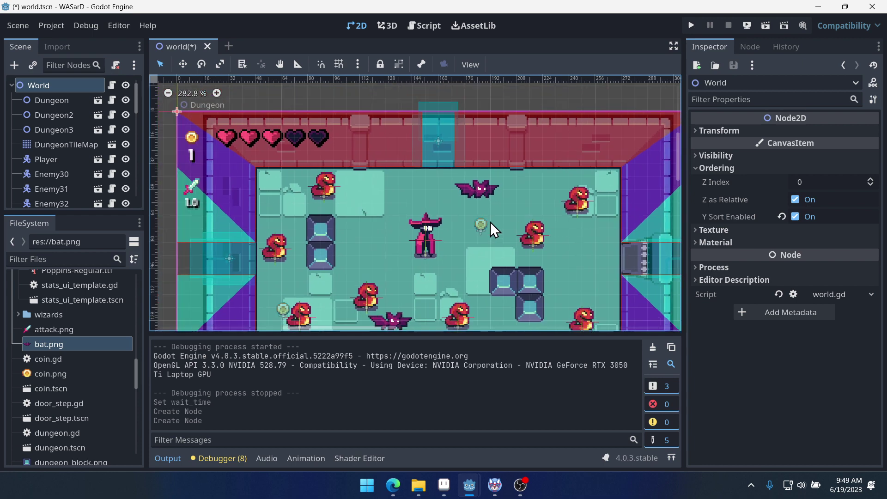
{"action": "left_click", "coordinate": [98, 101]}
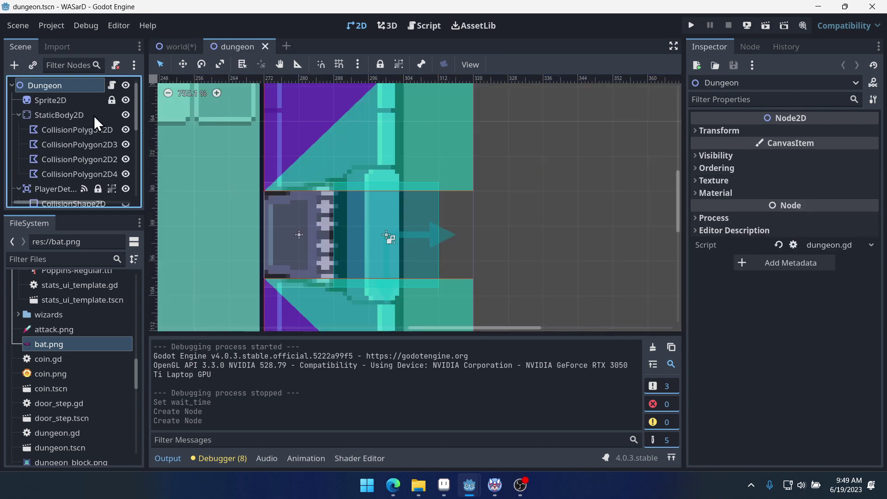
{"action": "left_click", "coordinate": [125, 115]}
{"action": "scroll", "coordinate": [453, 168], "scroll_direction": "down", "scroll_amount": 8}
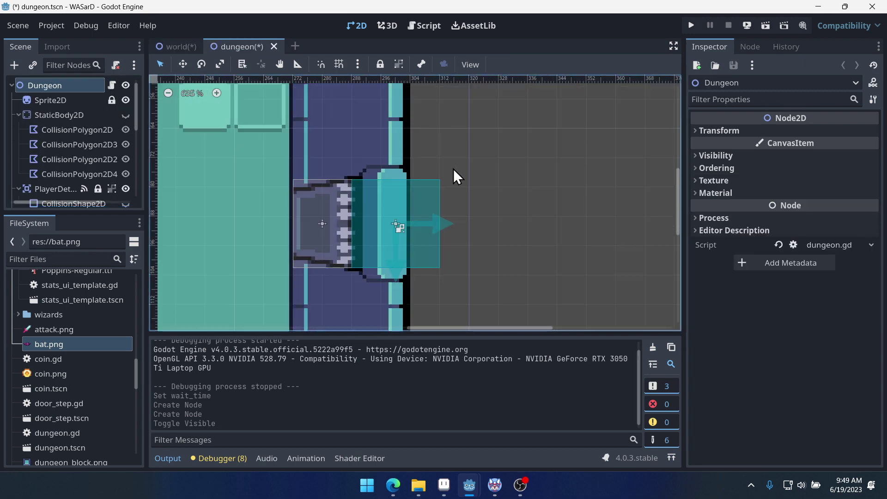
{"action": "scroll", "coordinate": [422, 202], "scroll_direction": "up", "scroll_amount": 1}
{"action": "scroll", "coordinate": [411, 206], "scroll_direction": "left", "scroll_amount": 2}
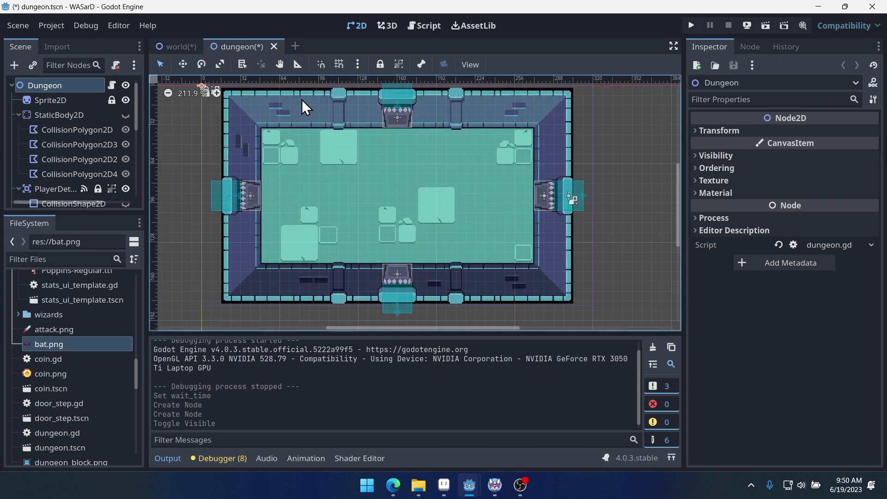
{"action": "key", "text": "ctrl+s"}
Back in the world scene, expand the view full width, centre the room, and collapse Output
{"action": "left_click", "coordinate": [176, 46]}
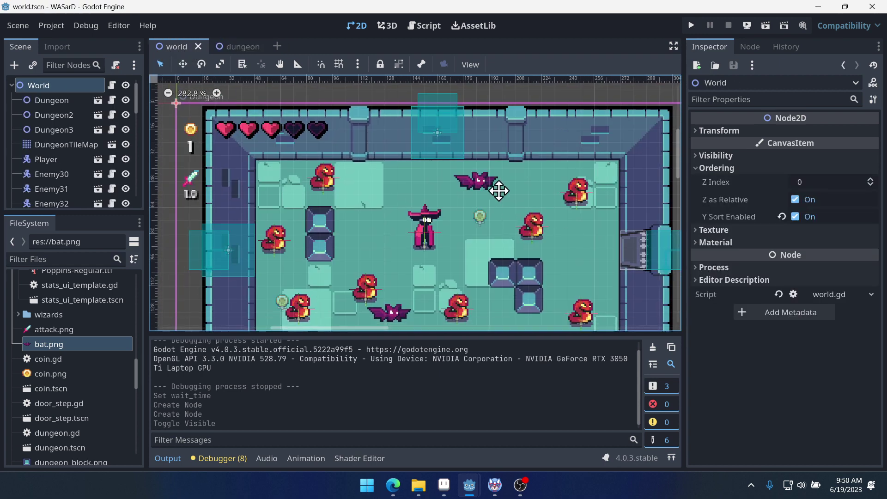
{"action": "scroll", "coordinate": [490, 183], "scroll_direction": "down", "scroll_amount": 2}
{"action": "scroll", "coordinate": [488, 178], "scroll_direction": "up", "scroll_amount": 3}
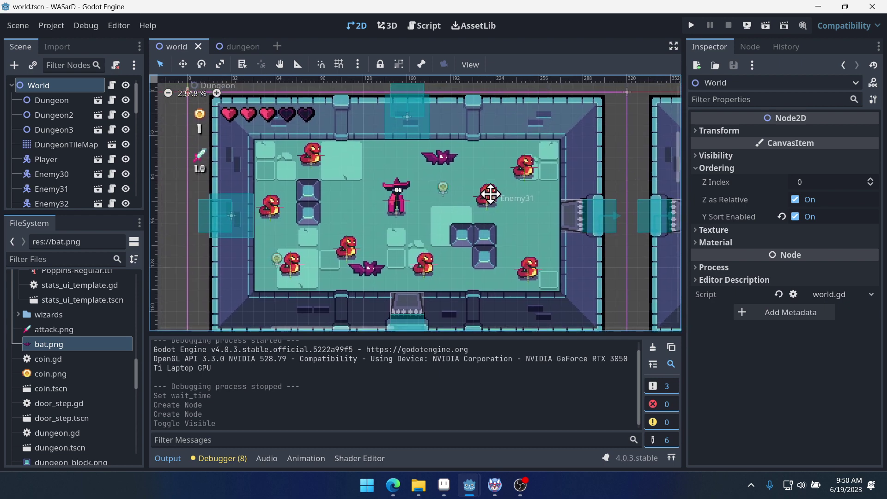
{"action": "left_click", "coordinate": [673, 46]}
{"action": "left_click_drag", "start_coordinate": [415, 259], "coordinate": [646, 247]}
{"action": "left_click", "coordinate": [23, 458]}
{"action": "scroll", "coordinate": [604, 228], "scroll_direction": "up", "scroll_amount": 4}
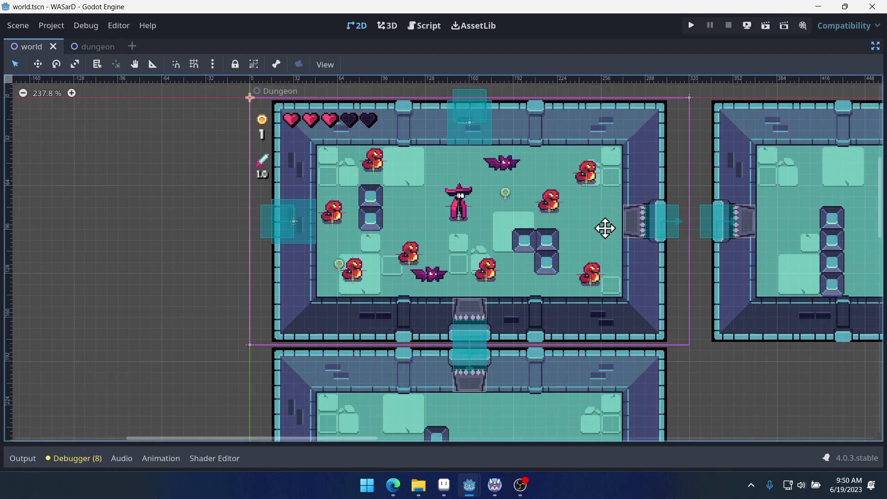
{"action": "scroll", "coordinate": [537, 220], "scroll_direction": "up", "scroll_amount": 1}
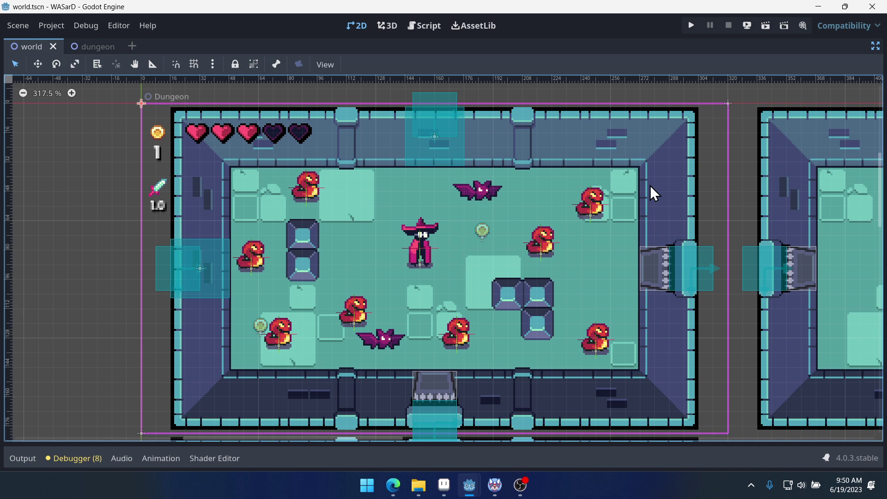
In Aseprite, eyedrop the body magenta and paint the right wing's top row with it
{"action": "left_click", "coordinate": [442, 487]}
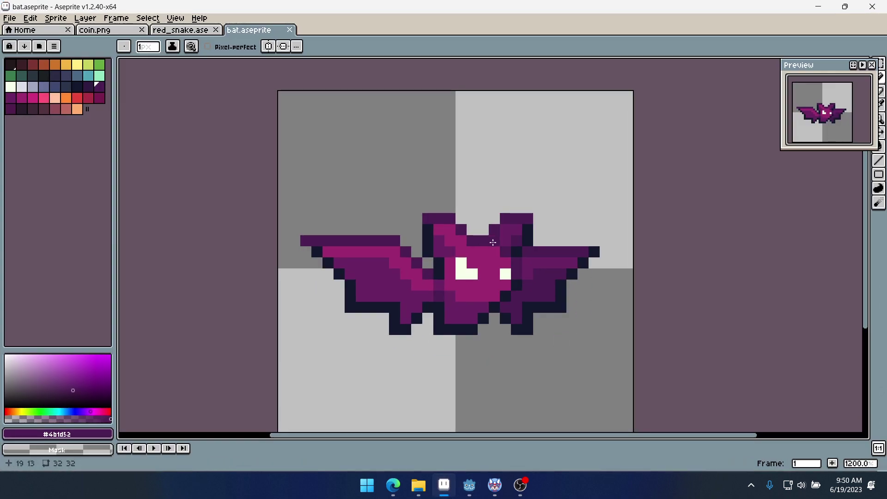
{"action": "key", "text": "i"}
{"action": "left_click", "coordinate": [434, 278]}
{"action": "key", "text": "b"}
{"action": "mouse_move", "coordinate": [549, 263]}
{"action": "left_mouse_down"}
{"action": "mouse_move", "coordinate": [536, 263]}
{"action": "mouse_move", "coordinate": [575, 263]}
{"action": "left_mouse_up"}
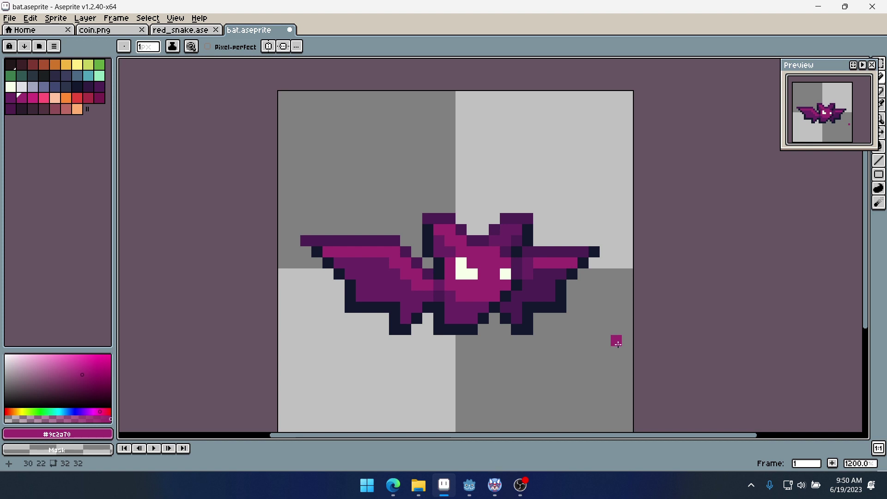
{"action": "left_click", "coordinate": [560, 287]}
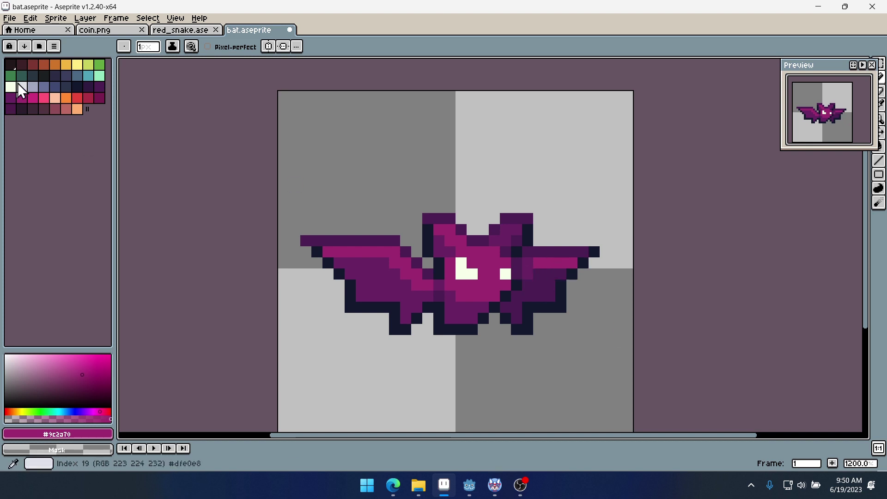
Add bright magenta highlights on the head and along the left wing's top row
{"action": "left_click", "coordinate": [31, 99]}
{"action": "left_click", "coordinate": [505, 243]}
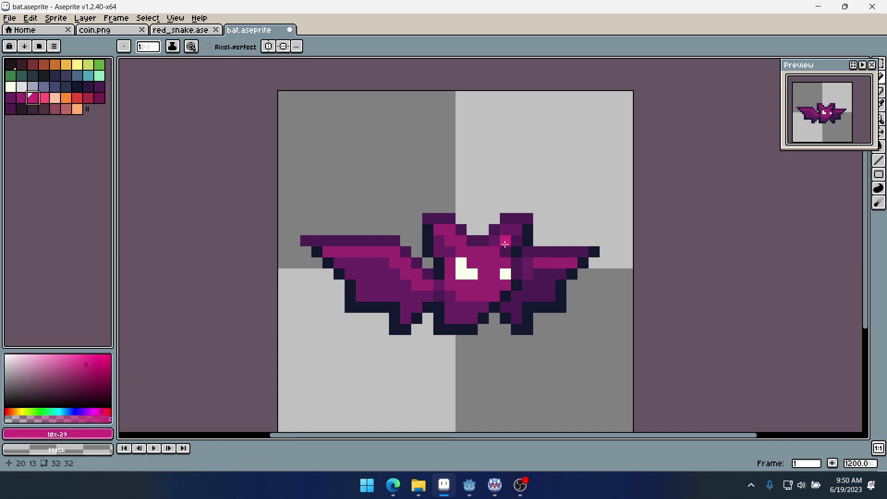
{"action": "left_click", "coordinate": [470, 259]}
{"action": "left_click", "coordinate": [451, 265]}
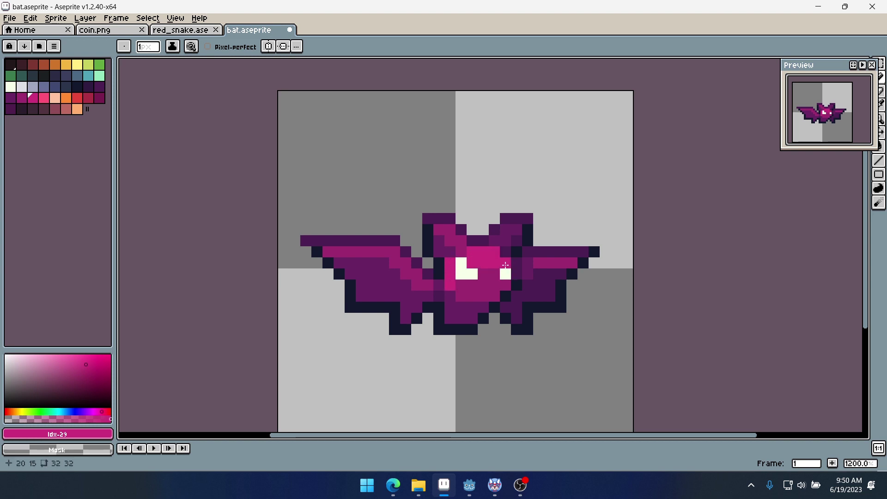
{"action": "left_click_drag", "start_coordinate": [396, 252], "coordinate": [328, 252]}
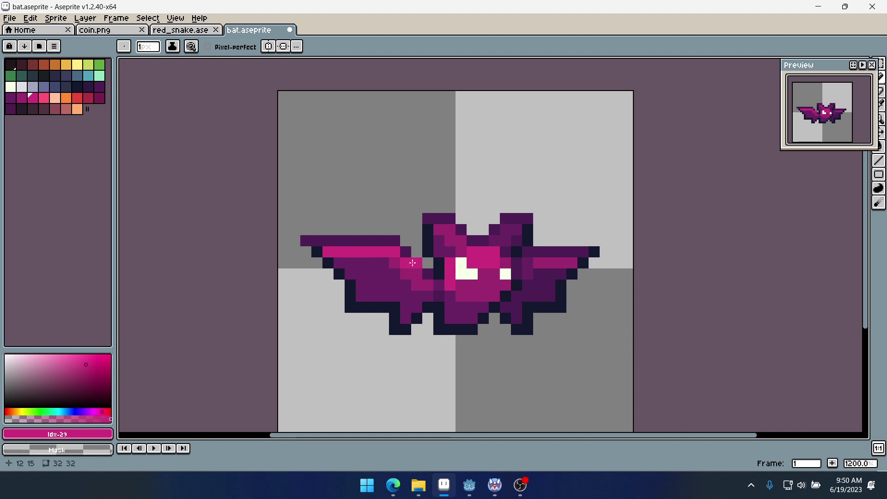
{"action": "left_click", "coordinate": [395, 264]}
Sample the bright magenta from the head and paint another head pixel
{"action": "left_click", "coordinate": [470, 281], "text": "alt"}
{"action": "key", "text": "alt"}
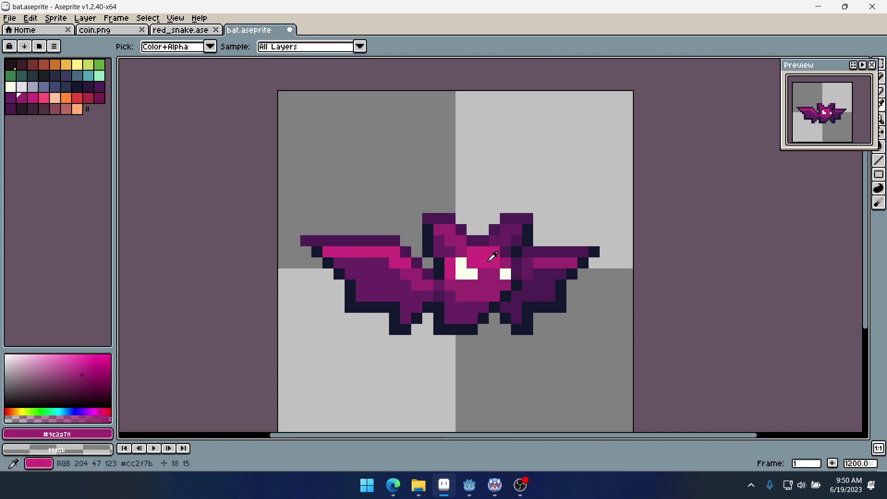
{"action": "left_click", "coordinate": [483, 249]}
{"action": "left_click", "coordinate": [475, 248], "text": "alt"}
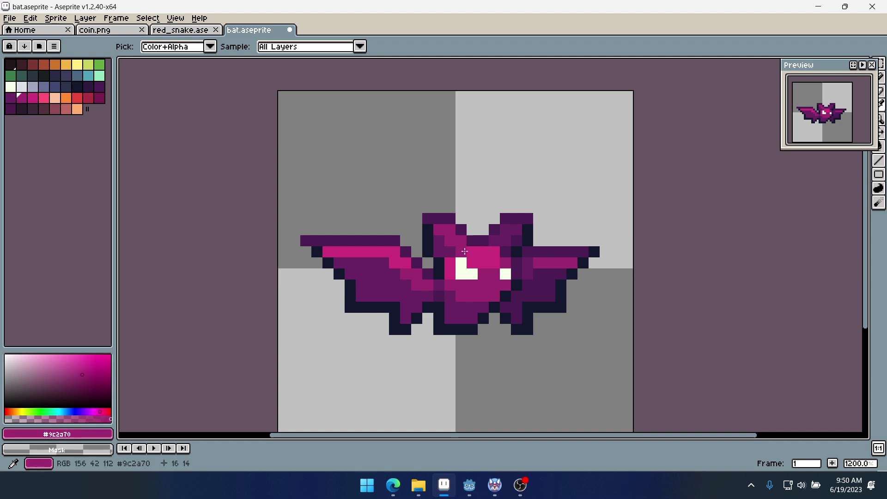
{"action": "left_click", "coordinate": [483, 249], "text": "alt"}
{"action": "left_click", "coordinate": [451, 238]}
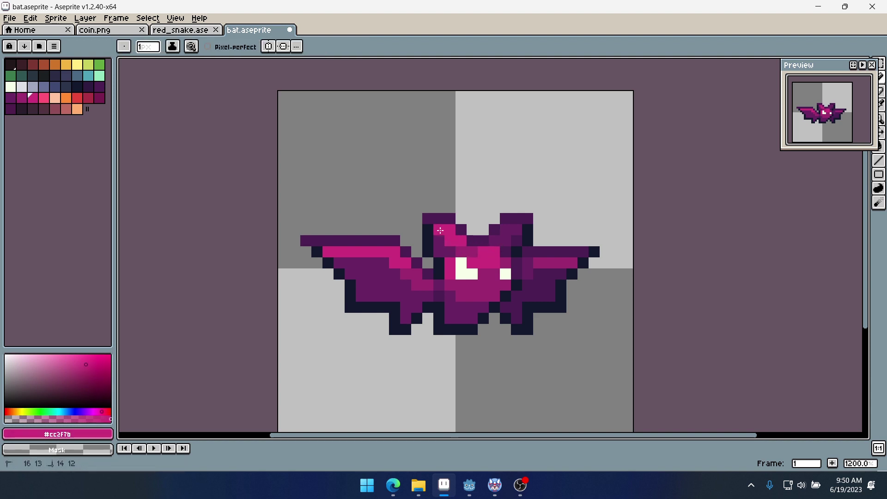
Remove the stray pixel below the bat and pick the darker magenta #9c2a70
{"action": "left_click", "coordinate": [505, 350]}
{"action": "key", "text": "ctrl+z"}
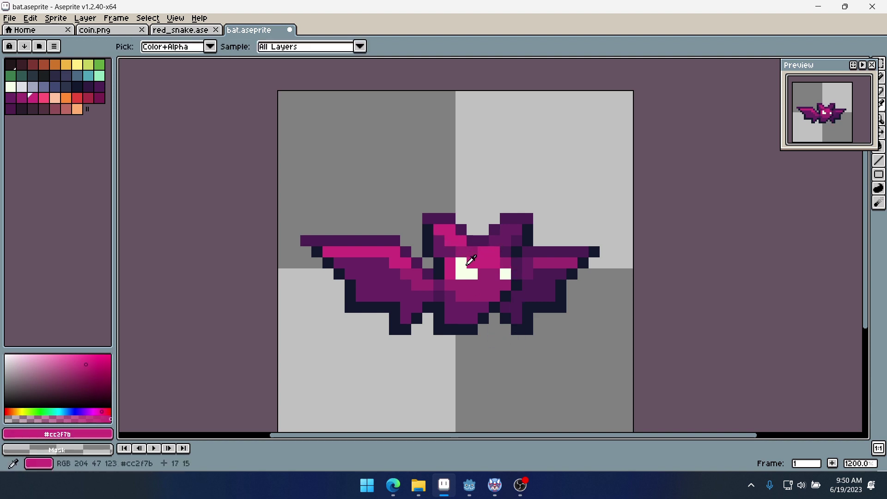
{"action": "left_click", "coordinate": [477, 251], "text": "alt"}
{"action": "left_click", "coordinate": [476, 251], "text": "alt"}
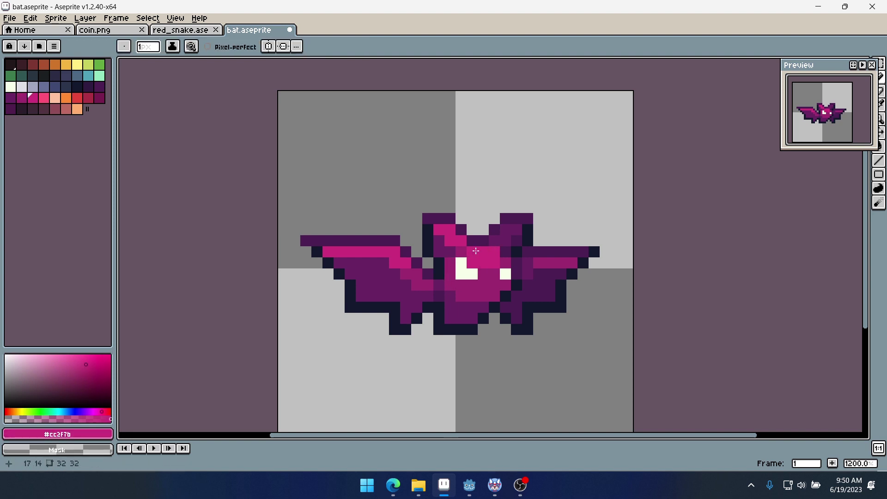
{"action": "left_click", "coordinate": [494, 299], "text": "alt"}
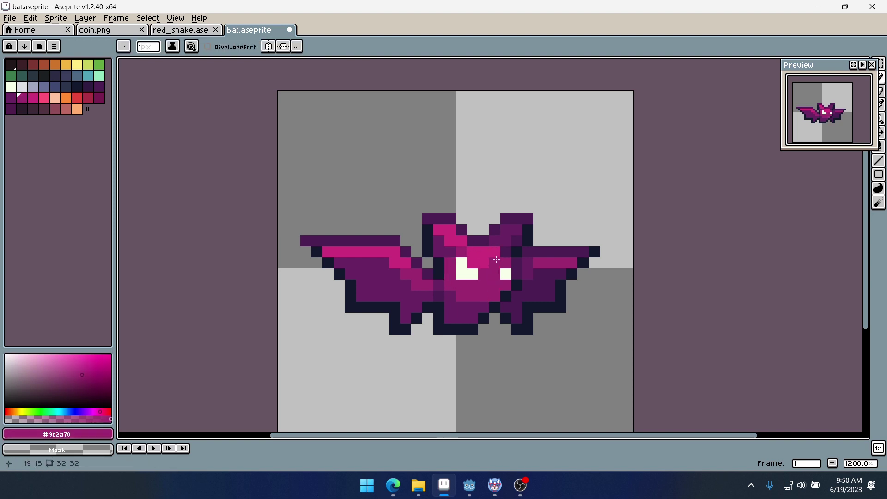
Paint pink #ff5277 highlights on the face, left wing top row, and below the chin
{"action": "scroll", "coordinate": [439, 318], "scroll_direction": "down", "scroll_amount": 5}
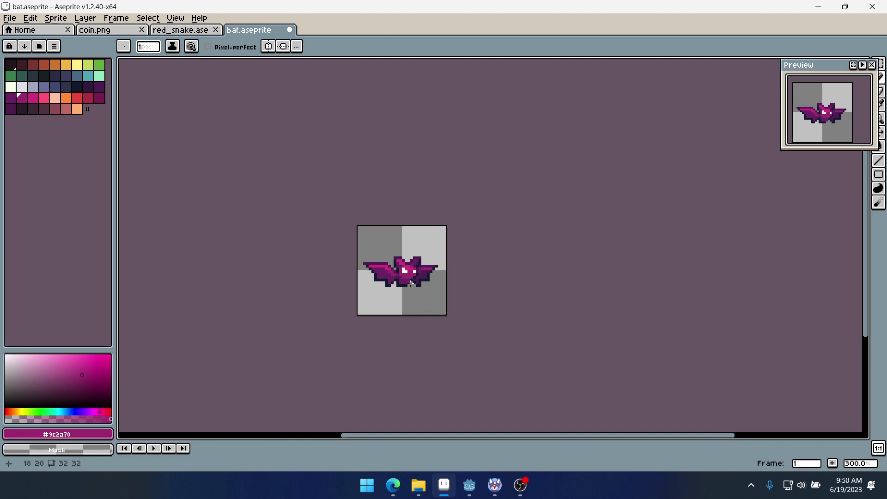
{"action": "scroll", "coordinate": [452, 287], "scroll_direction": "up", "scroll_amount": 2}
{"action": "scroll", "coordinate": [487, 253], "scroll_direction": "up", "scroll_amount": 1}
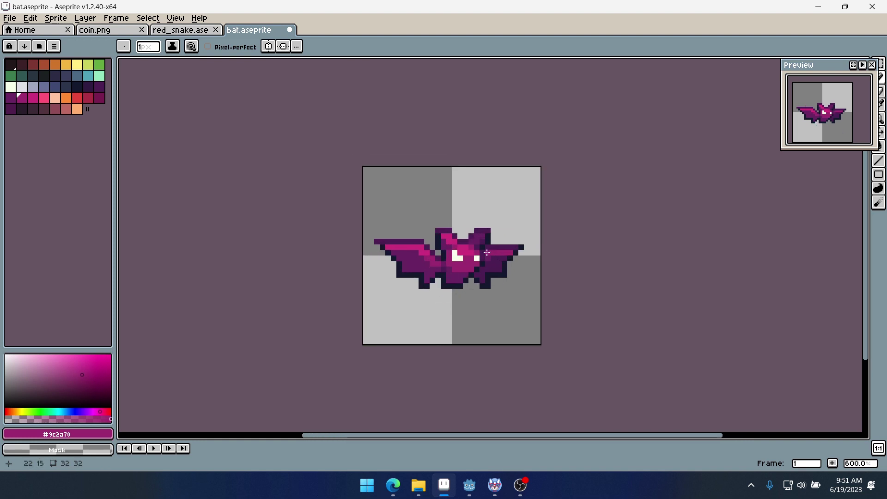
{"action": "scroll", "coordinate": [479, 250], "scroll_direction": "up", "scroll_amount": 4}
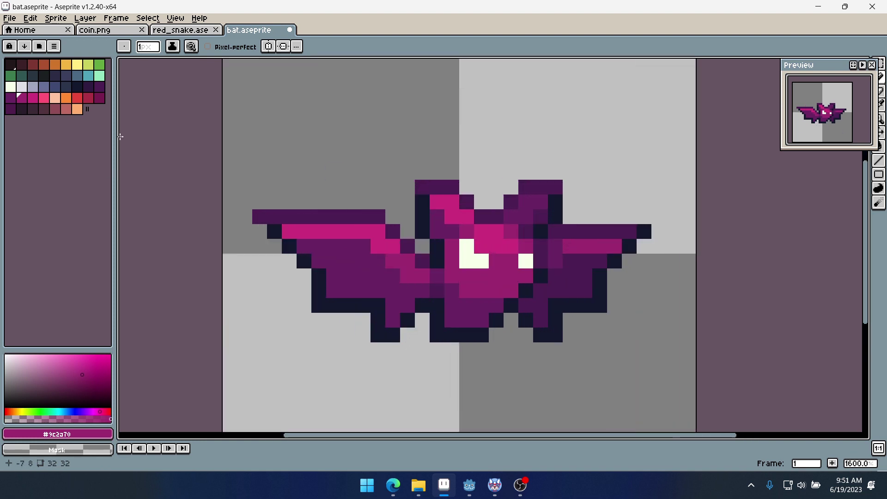
{"action": "left_click", "coordinate": [43, 100]}
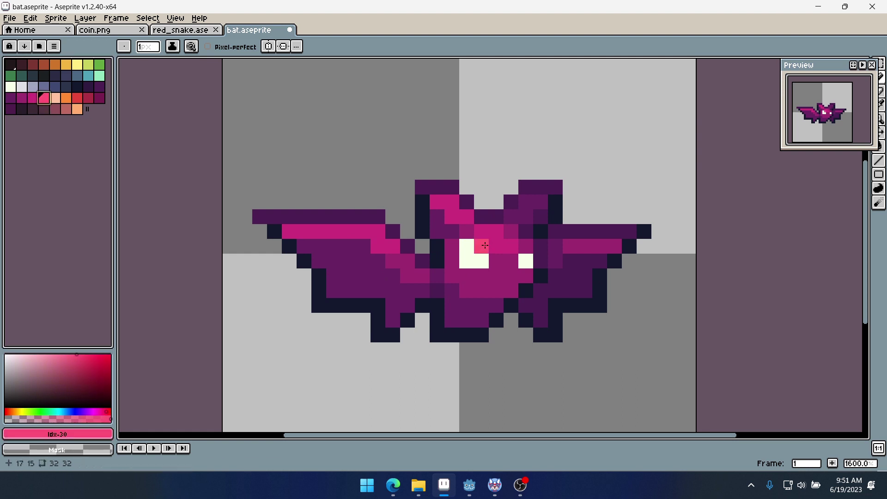
{"action": "mouse_move", "coordinate": [481, 236]}
{"action": "left_mouse_down"}
{"action": "mouse_move", "coordinate": [506, 245]}
{"action": "mouse_move", "coordinate": [436, 203]}
{"action": "mouse_move", "coordinate": [460, 217]}
{"action": "left_mouse_up"}
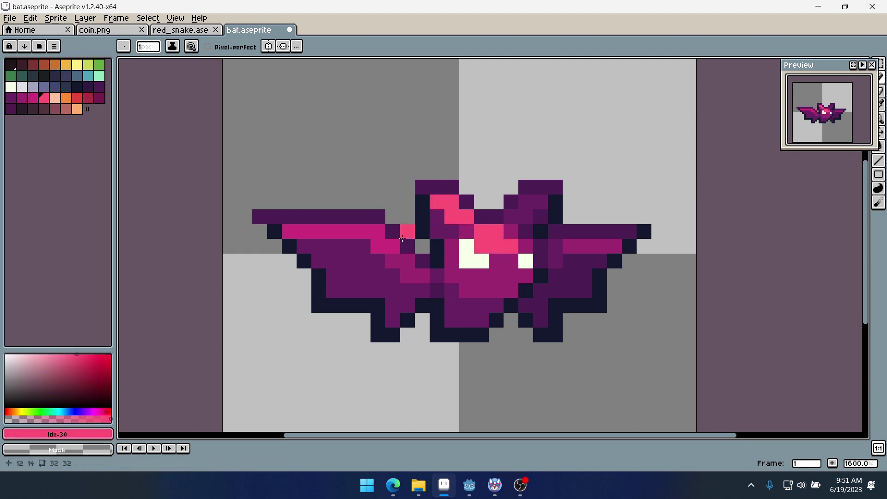
{"action": "mouse_move", "coordinate": [402, 238]}
{"action": "left_mouse_down"}
{"action": "mouse_move", "coordinate": [378, 245]}
{"action": "mouse_move", "coordinate": [360, 231]}
{"action": "mouse_move", "coordinate": [288, 231]}
{"action": "left_mouse_up"}
{"action": "left_click", "coordinate": [494, 299]}
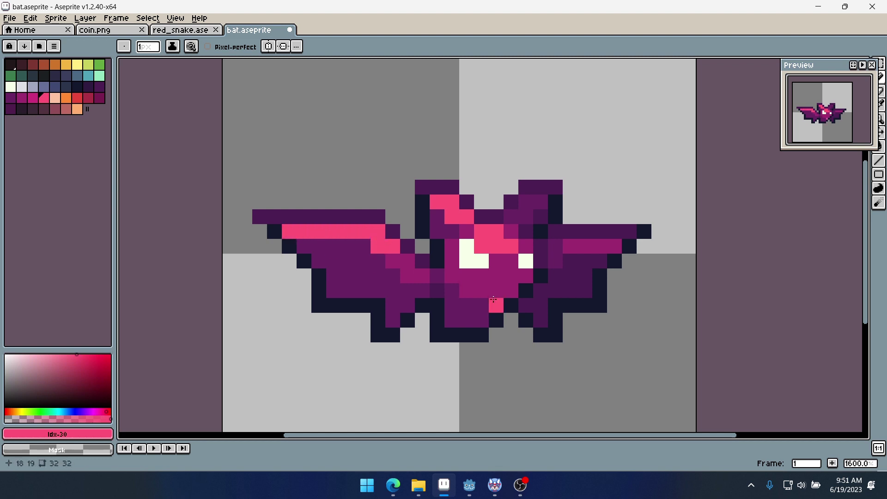
Undo the pink face and wing highlight strokes
{"action": "scroll", "coordinate": [493, 299], "scroll_direction": "down", "scroll_amount": 5}
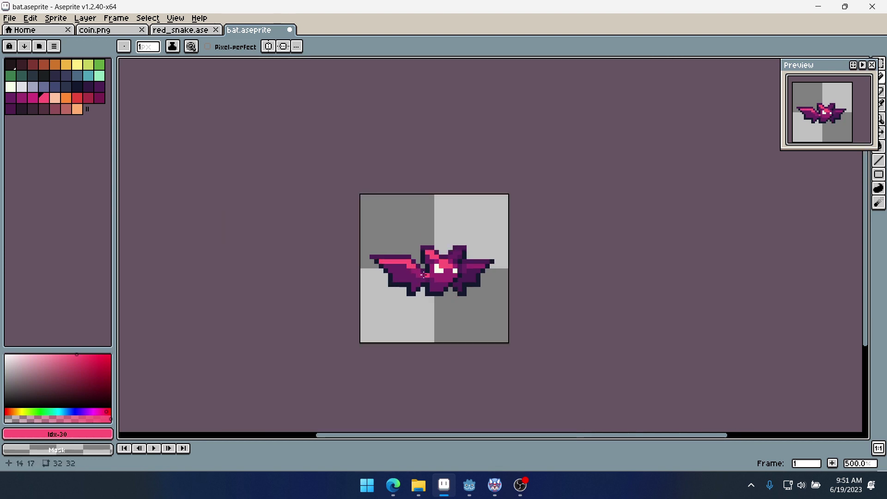
{"action": "scroll", "coordinate": [423, 274], "scroll_direction": "up", "scroll_amount": 5}
{"action": "key", "text": "ctrl+z"}
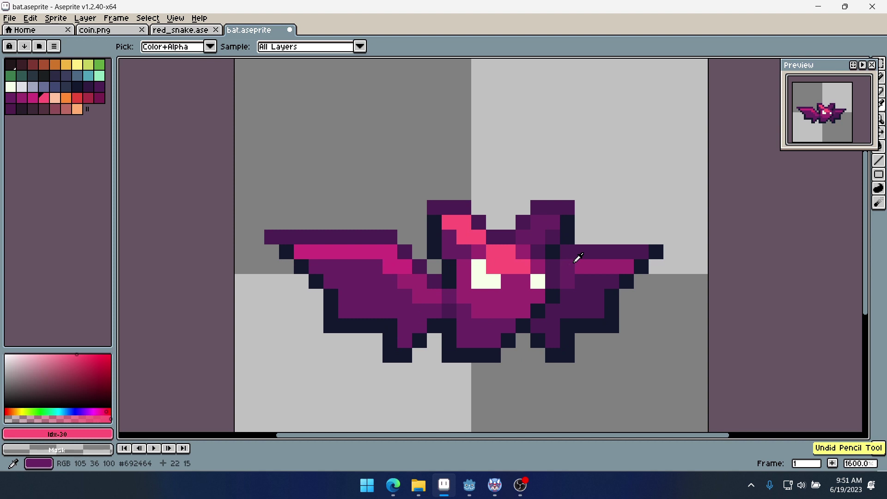
{"action": "key", "text": "ctrl+z"}
{"action": "key", "text": "ctrl+z"}
{"action": "key", "text": "ctrl+z"}
{"action": "key", "text": "ctrl+z"}
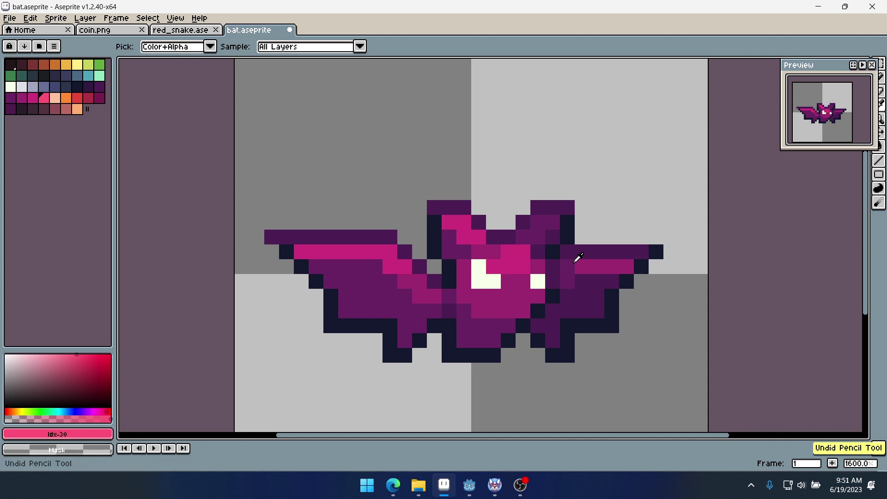
{"action": "key", "text": "ctrl+z"}
{"action": "key", "text": "ctrl+z"}
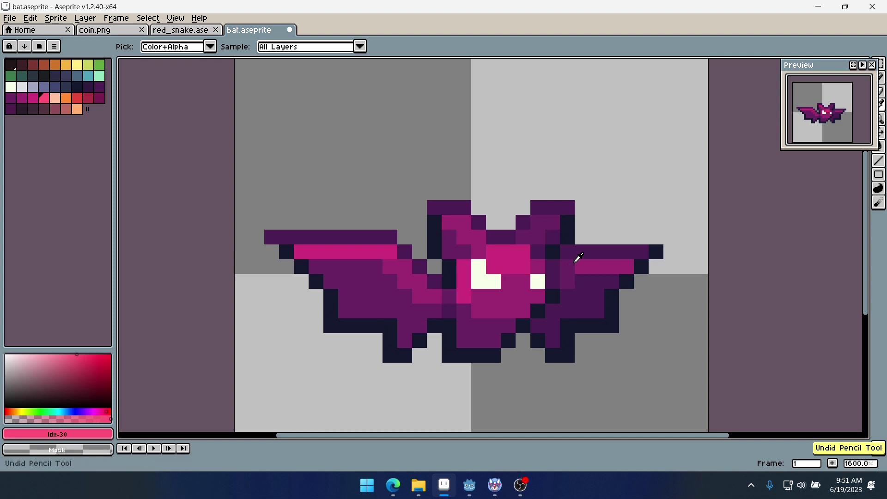
{"action": "key", "text": "ctrl+z"}
{"action": "key", "text": "ctrl+z"}
{"action": "key", "text": "ctrl+z"}
Paint a pink block on the forehead, fix one pixel magenta, and erase a stray pixel
{"action": "left_click", "coordinate": [573, 263]}
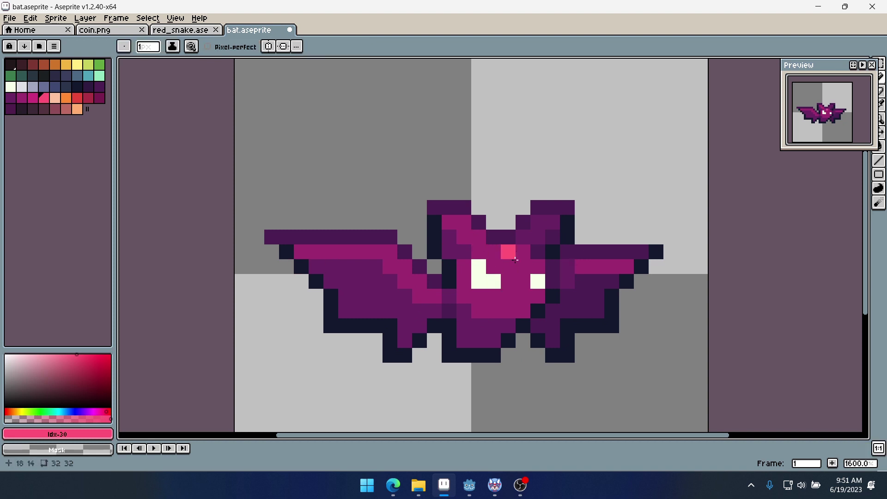
{"action": "mouse_move", "coordinate": [515, 259]}
{"action": "left_mouse_down"}
{"action": "mouse_move", "coordinate": [494, 265]}
{"action": "mouse_move", "coordinate": [520, 266]}
{"action": "mouse_move", "coordinate": [506, 255]}
{"action": "left_mouse_up"}
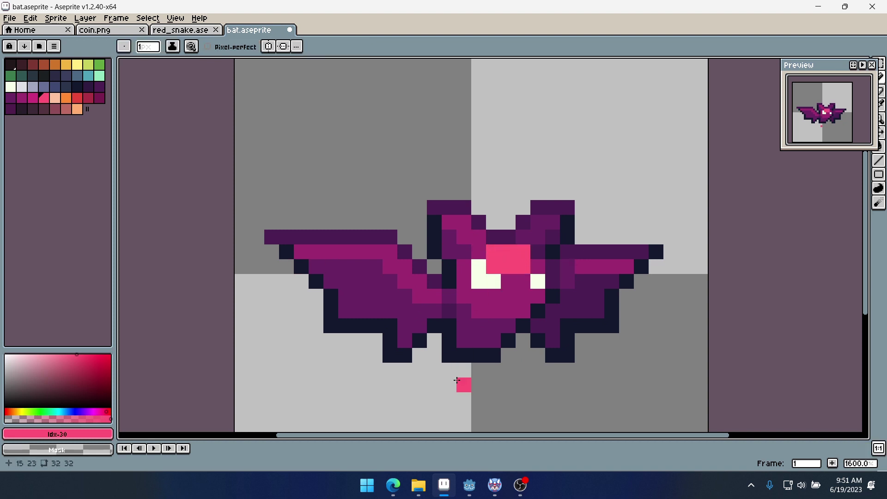
{"action": "left_click", "coordinate": [540, 262], "text": "alt"}
{"action": "left_click", "coordinate": [525, 255]}
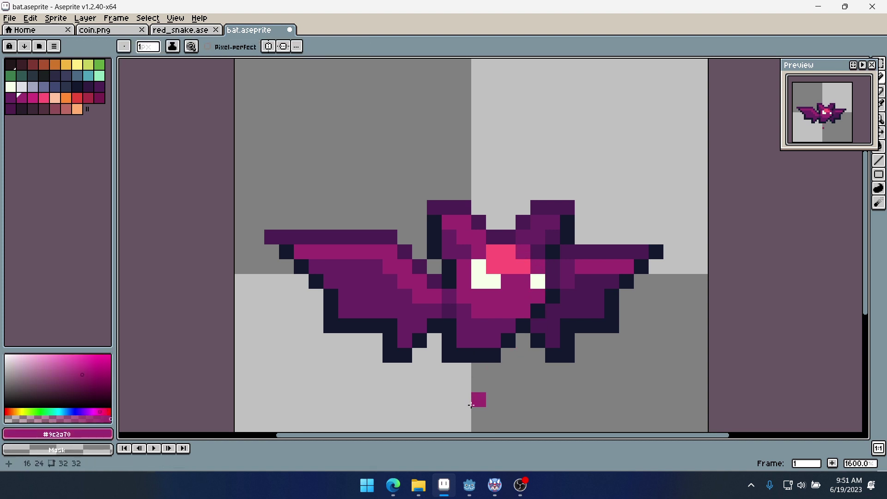
{"action": "scroll", "coordinate": [470, 405], "scroll_direction": "down", "scroll_amount": 7}
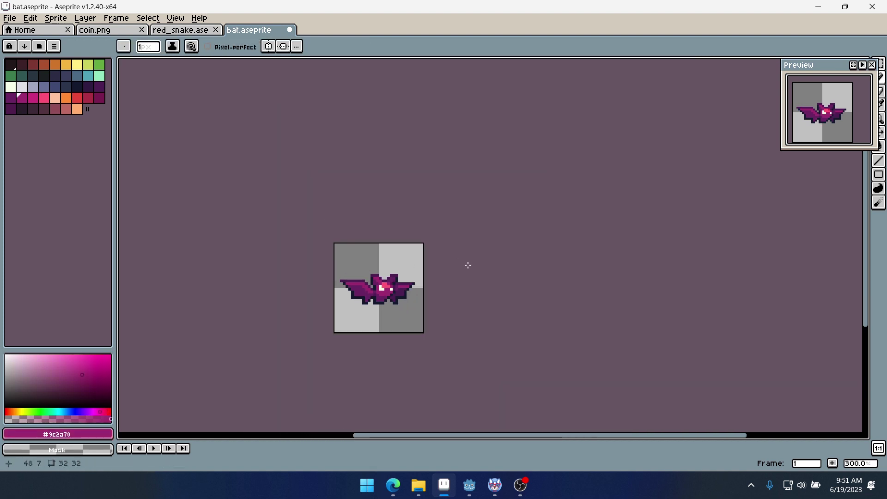
{"action": "left_click_drag", "start_coordinate": [468, 265], "coordinate": [531, 256]}
{"action": "scroll", "coordinate": [508, 256], "scroll_direction": "up", "scroll_amount": 7}
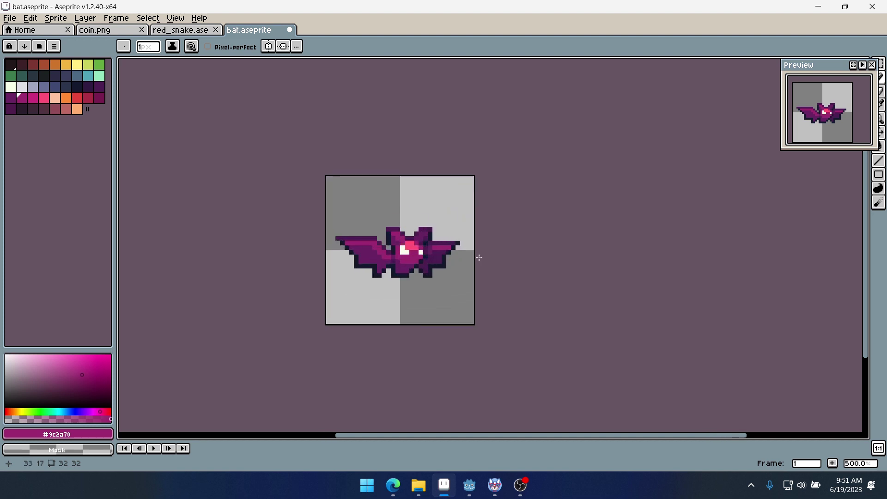
{"action": "right_click", "coordinate": [367, 238]}
Try a pink stripe along the left wing, then undo it
{"action": "left_click", "coordinate": [560, 265], "text": "alt"}
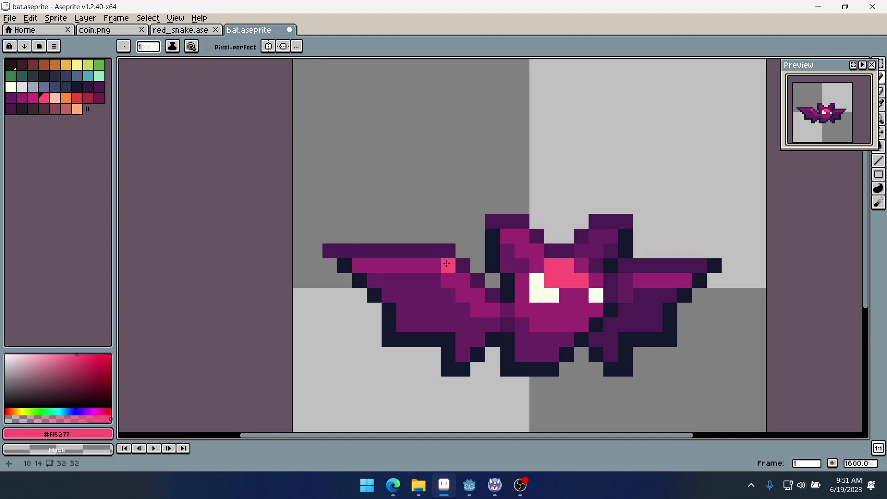
{"action": "left_click_drag", "start_coordinate": [448, 265], "coordinate": [394, 268]}
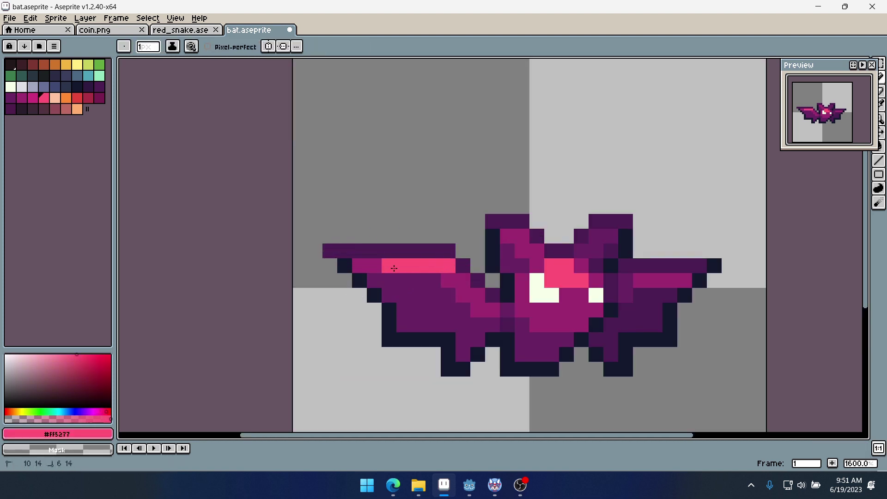
{"action": "right_click", "coordinate": [459, 286]}
{"action": "right_click", "coordinate": [388, 264]}
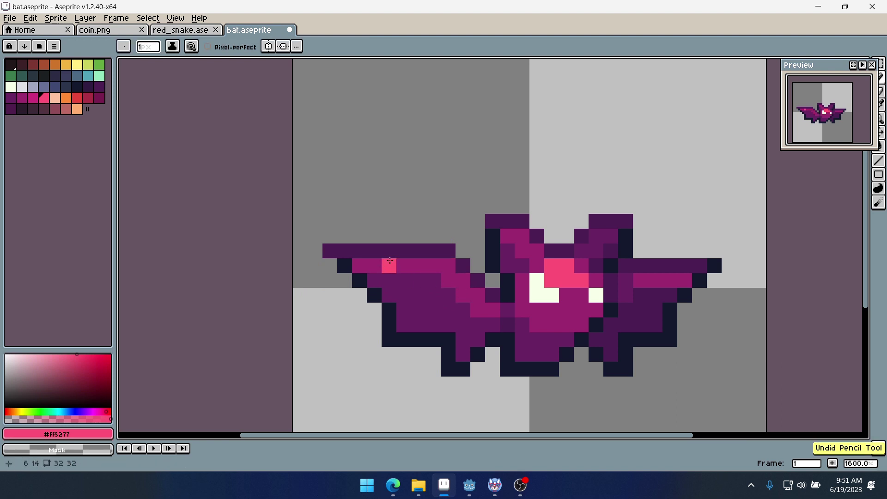
{"action": "left_click_drag", "start_coordinate": [448, 279], "coordinate": [463, 280]}
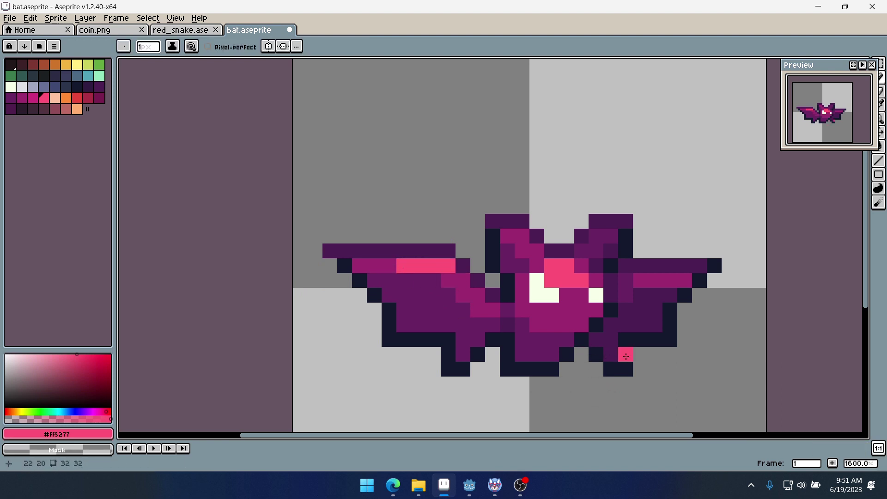
{"action": "scroll", "coordinate": [621, 302], "scroll_direction": "down", "scroll_amount": 3}
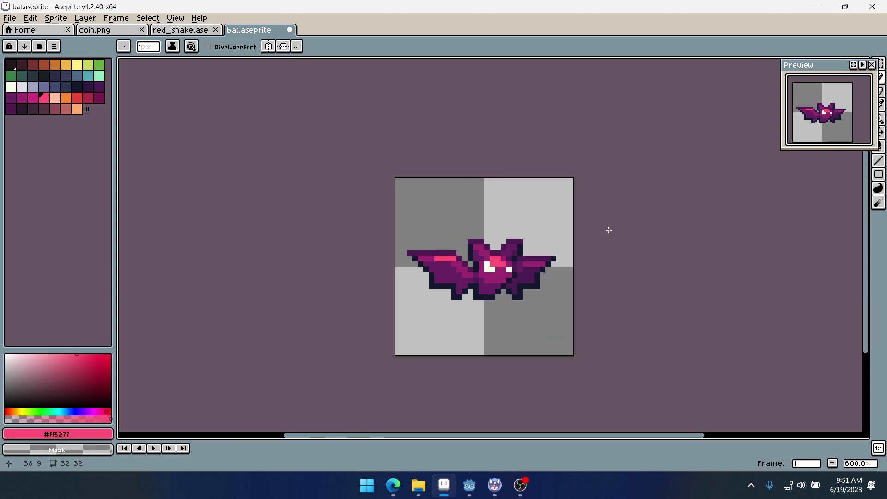
{"action": "key", "text": "ctrl+z"}
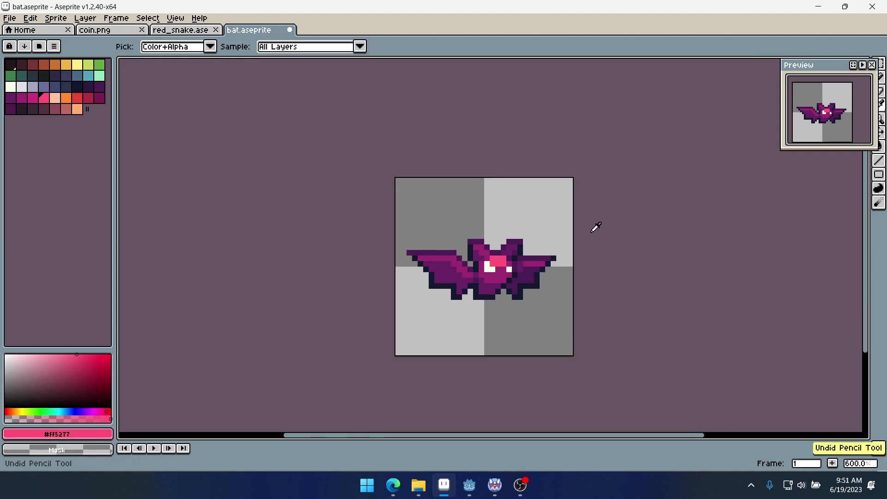
{"action": "scroll", "coordinate": [547, 241], "scroll_direction": "up", "scroll_amount": 4}
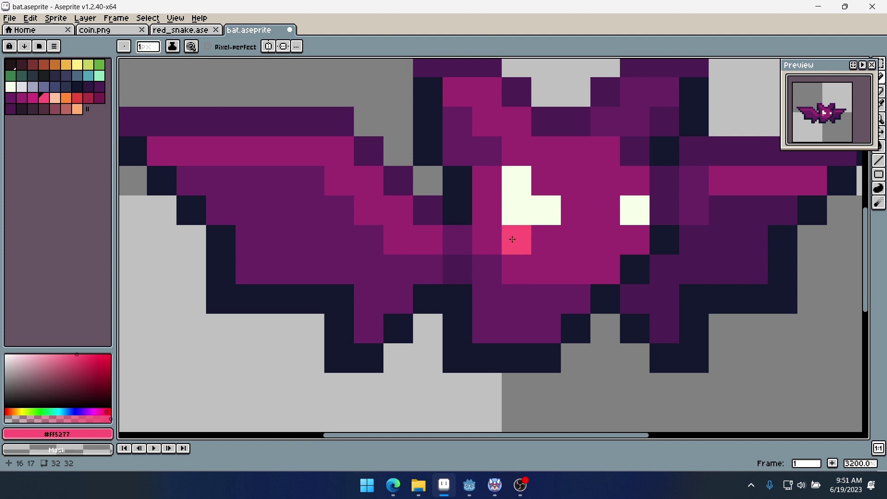
{"action": "scroll", "coordinate": [546, 241], "scroll_direction": "down", "scroll_amount": 1}
Bucket-fill the body and both wing stripes with the brighter pink Idx-29
{"action": "left_click", "coordinate": [26, 98]}
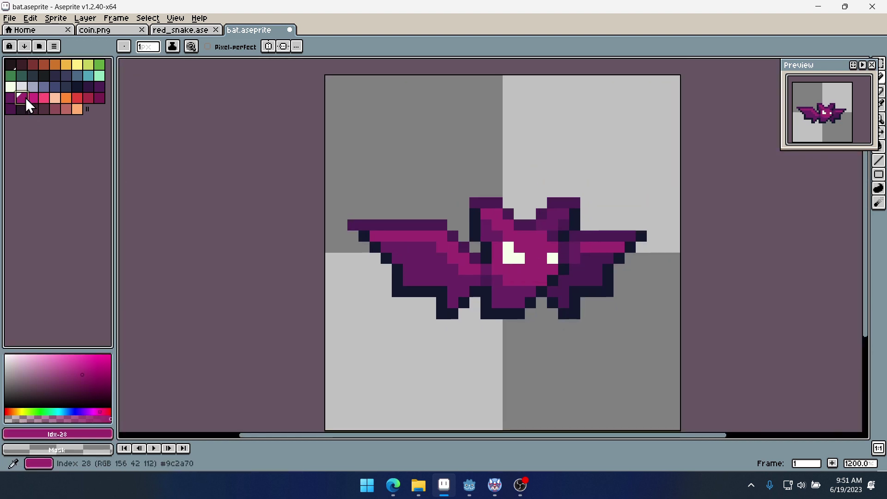
{"action": "left_click", "coordinate": [38, 101]}
{"action": "key", "text": "g"}
{"action": "left_click", "coordinate": [540, 273]}
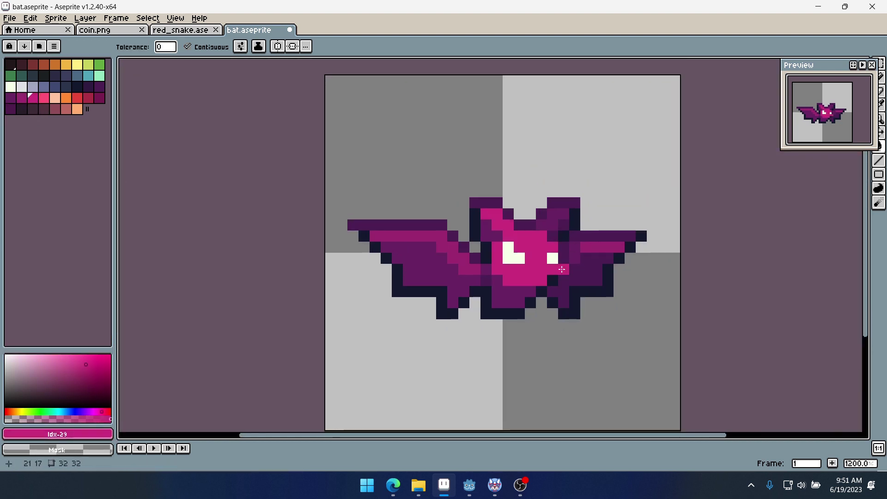
{"action": "left_click", "coordinate": [604, 246]}
{"action": "left_click", "coordinate": [418, 237]}
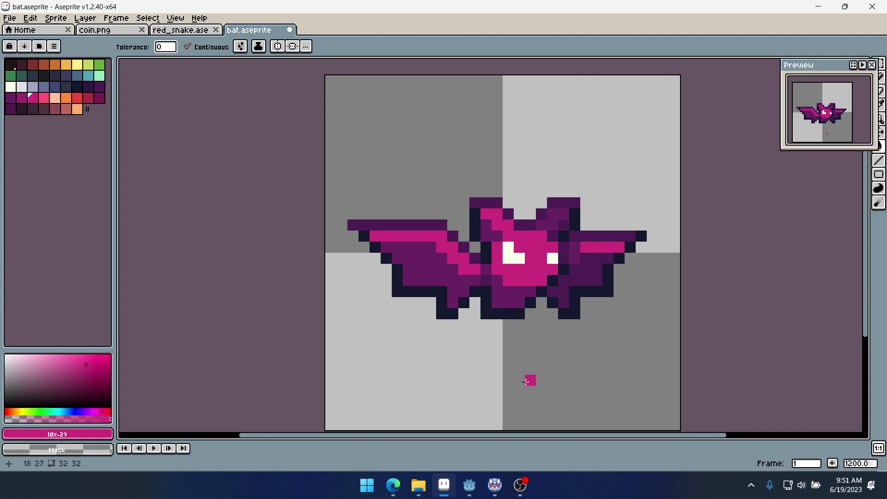
{"action": "scroll", "coordinate": [418, 272], "scroll_direction": "down", "scroll_amount": 6}
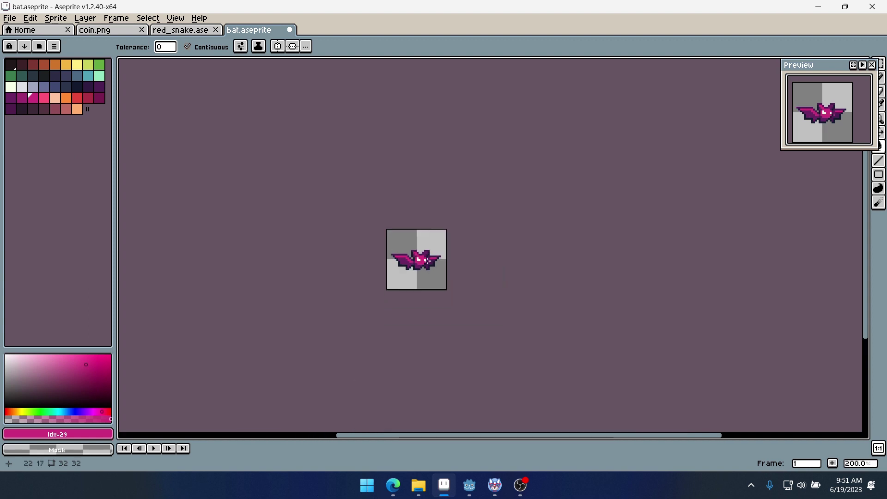
{"action": "scroll", "coordinate": [416, 271], "scroll_direction": "up", "scroll_amount": 4}
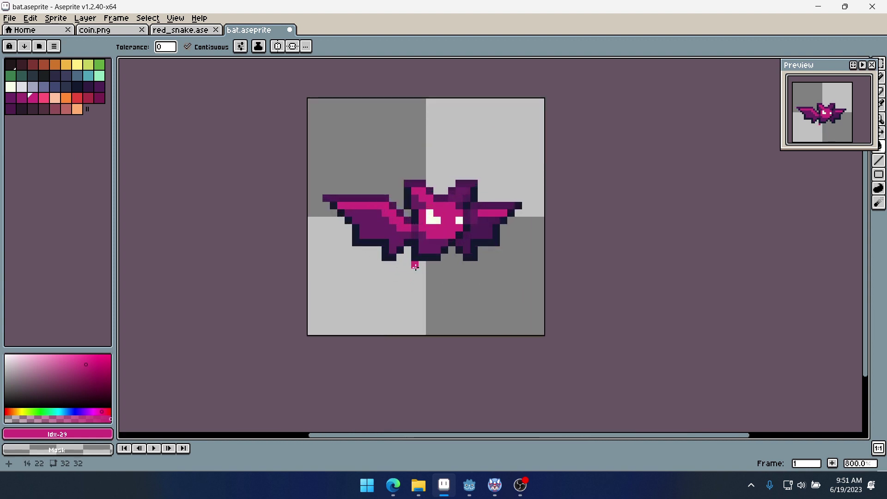
Save the bat and re-export the sprite sheet over bat.png
{"action": "key", "text": "ctrl+s"}
{"action": "left_click", "coordinate": [9, 18]}
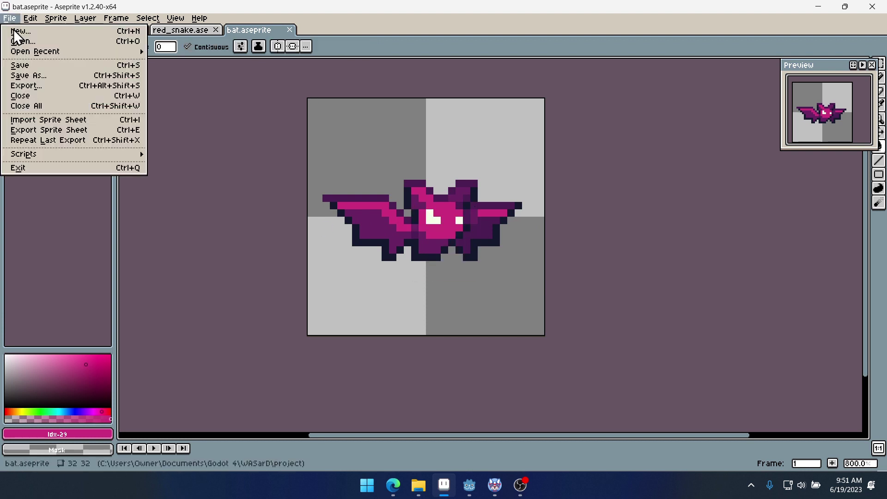
{"action": "left_click", "coordinate": [53, 130]}
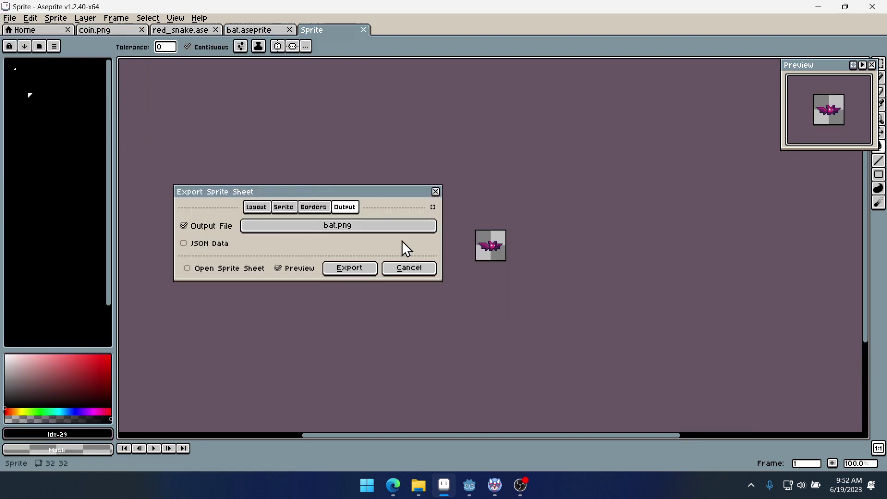
{"action": "left_click", "coordinate": [350, 268]}
{"action": "left_click", "coordinate": [402, 271]}
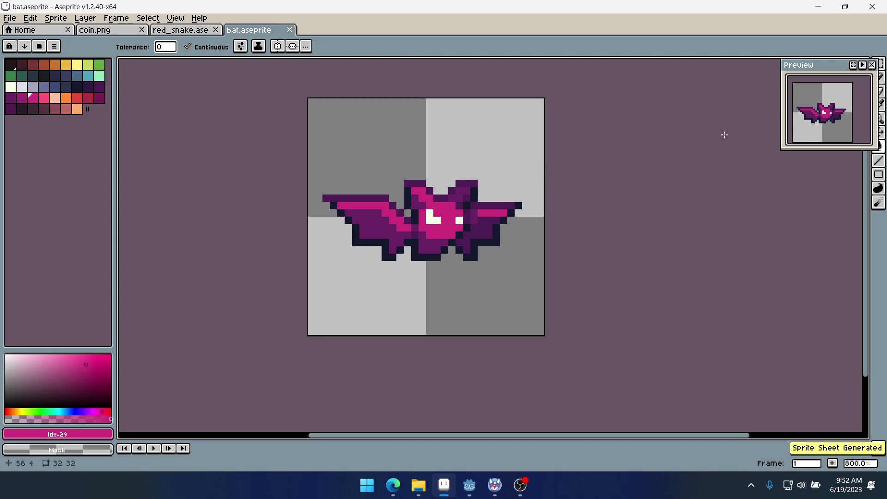
Check the two re-exported bright magenta bats in Godot's world dungeon scene
{"action": "left_click", "coordinate": [469, 485]}
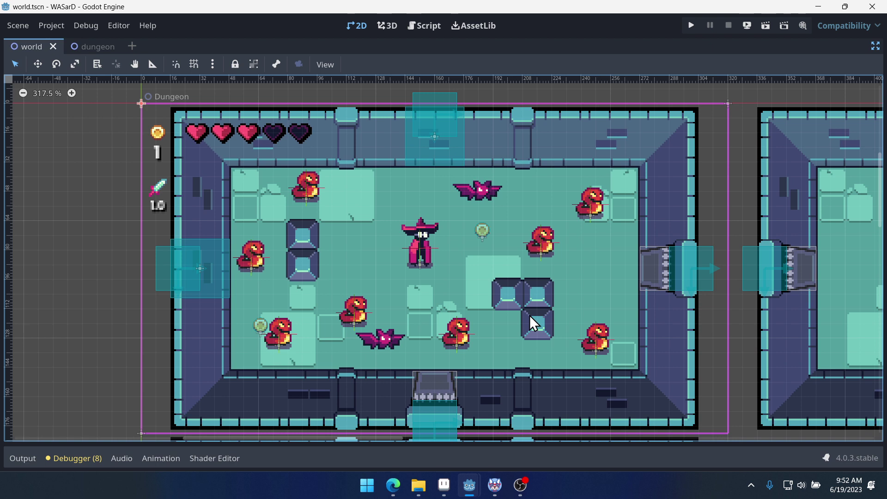
{"action": "mouse_move", "coordinate": [469, 485]}
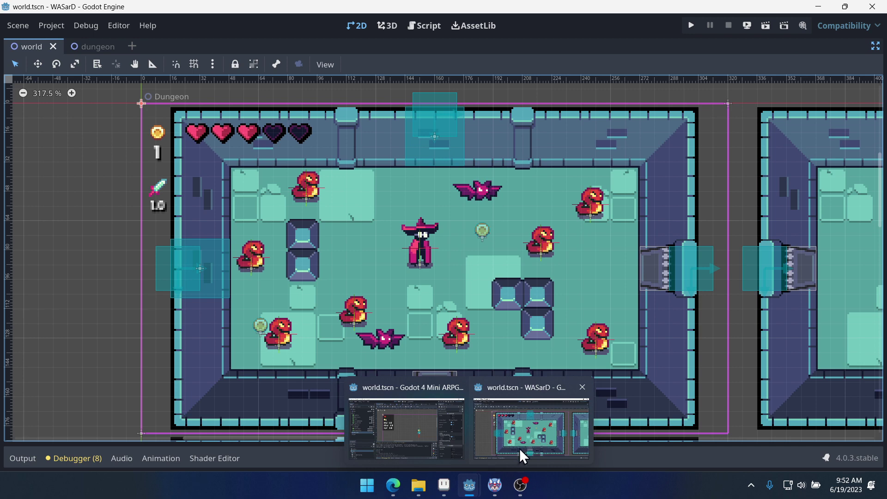
{"action": "mouse_move", "coordinate": [504, 485]}
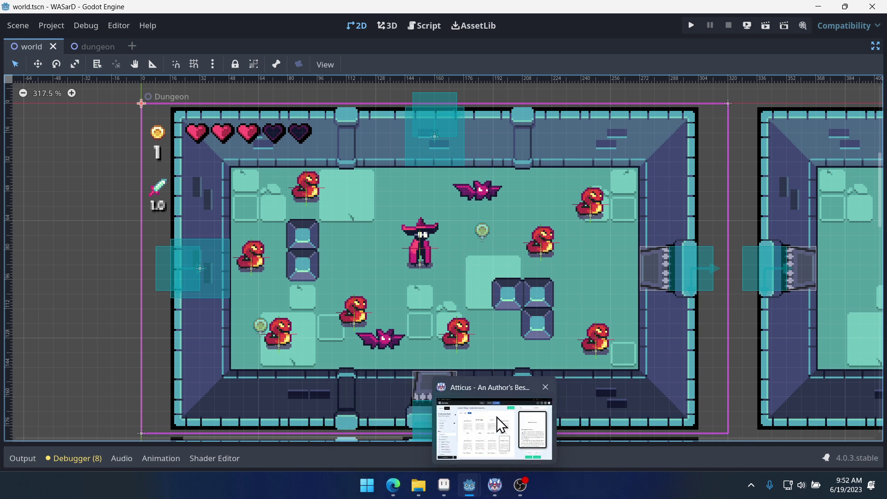
Return to bat.aseprite and undo the two bucket fills on the bat
{"action": "left_click", "coordinate": [444, 486]}
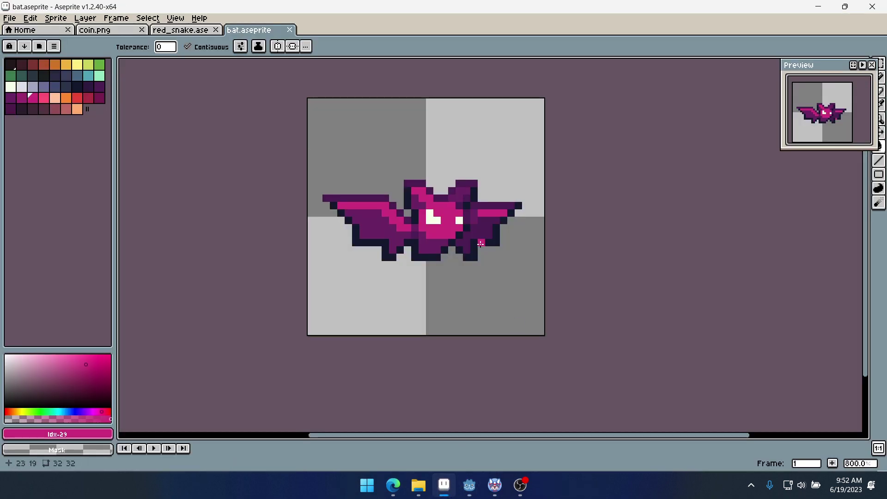
{"action": "key", "text": "alt"}
{"action": "key", "text": "ctrl+z"}
{"action": "key", "text": "ctrl+z"}
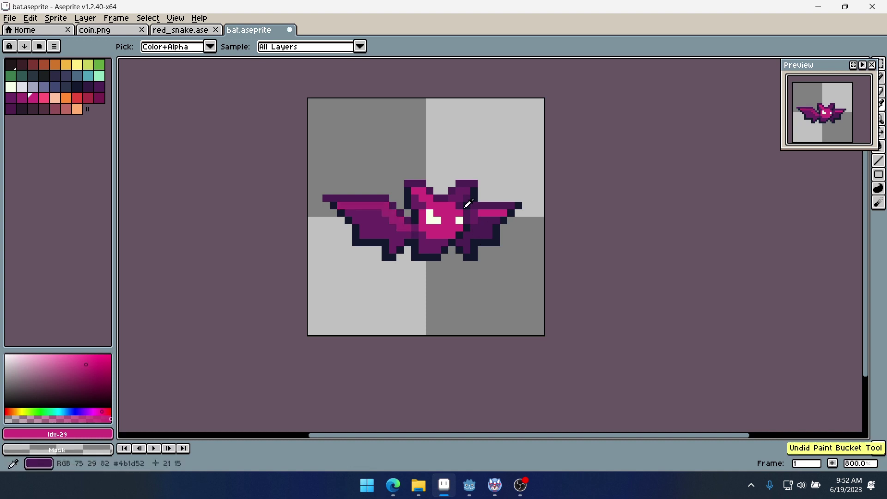
{"action": "key", "text": "g"}
{"action": "scroll", "coordinate": [401, 223], "scroll_direction": "up", "scroll_amount": 5}
{"action": "scroll", "coordinate": [400, 224], "scroll_direction": "down", "scroll_amount": 3}
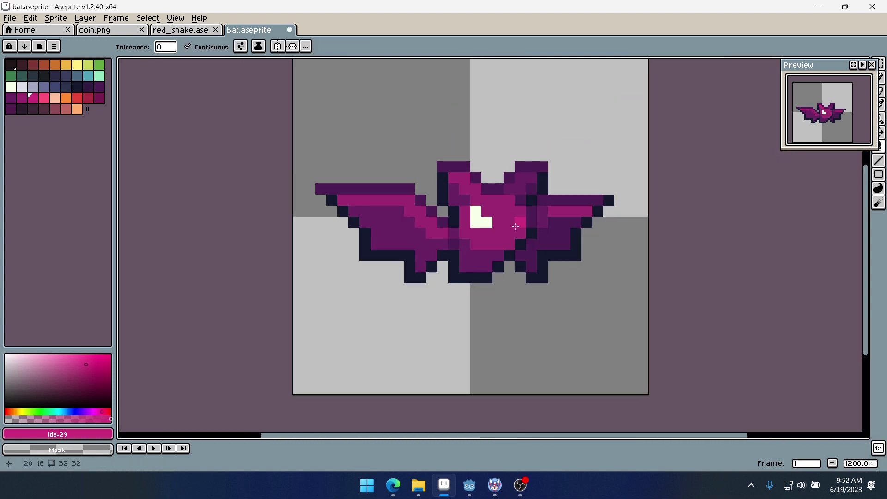
Pick dark purple and set the Pencil to Shading ink
{"action": "left_click", "coordinate": [87, 88]}
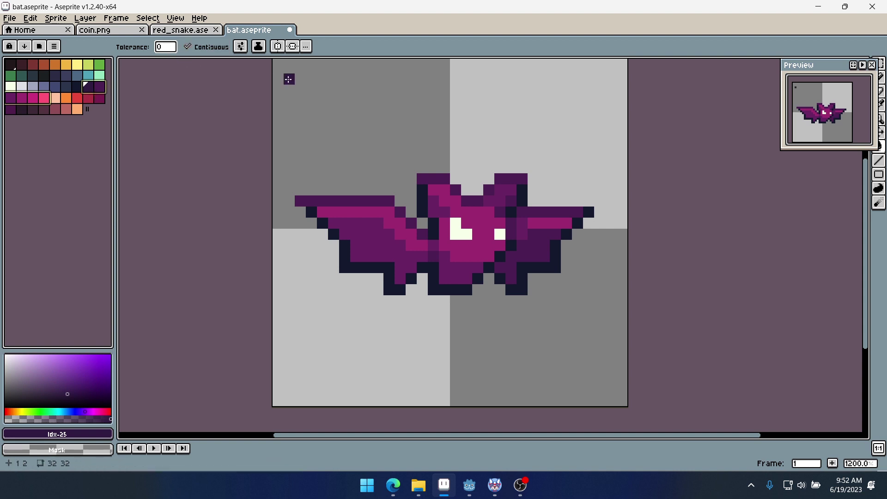
{"action": "key", "text": "b"}
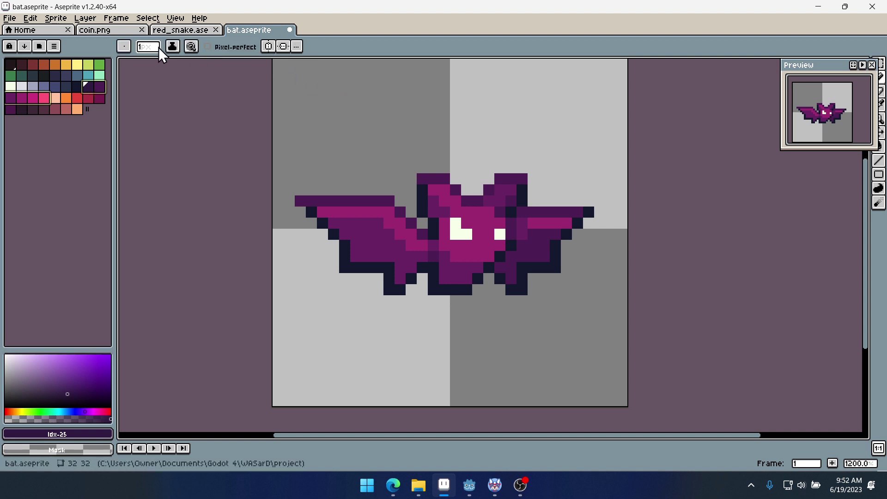
{"action": "left_click", "coordinate": [174, 48]}
{"action": "left_click", "coordinate": [203, 92]}
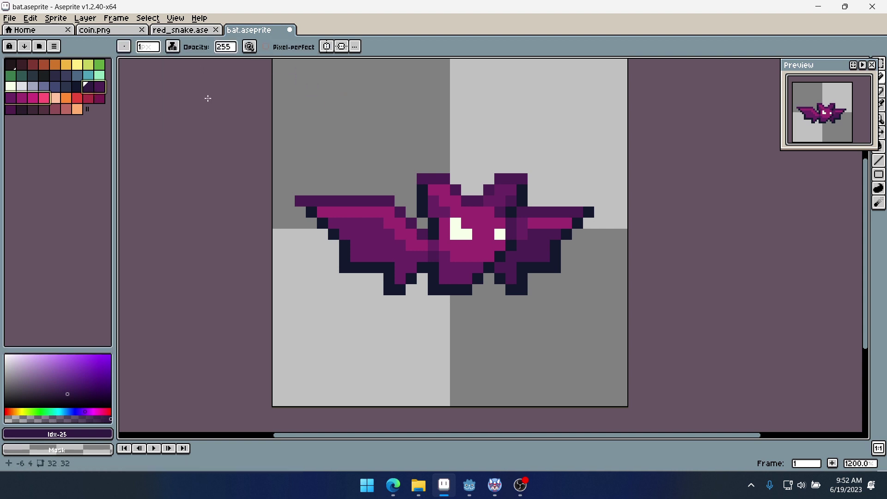
{"action": "left_click", "coordinate": [173, 50]}
{"action": "left_click", "coordinate": [181, 92]}
{"action": "left_click", "coordinate": [175, 49]}
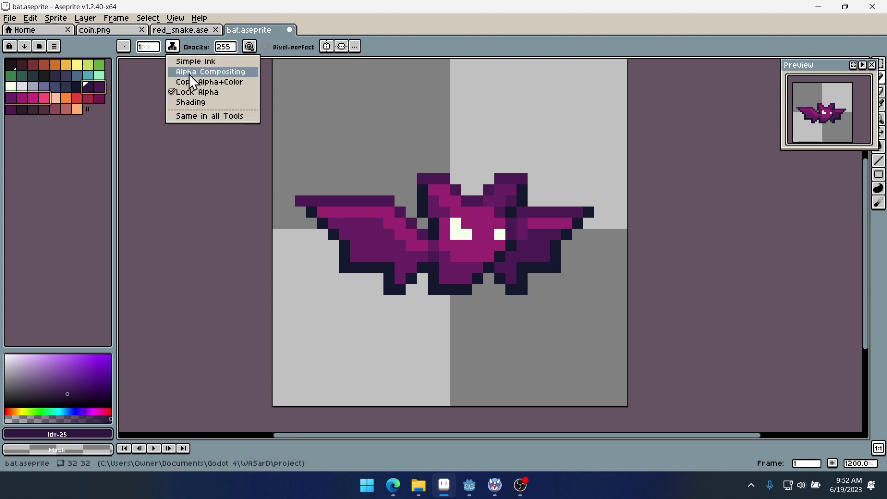
{"action": "left_click", "coordinate": [190, 101]}
{"action": "left_click", "coordinate": [176, 48]}
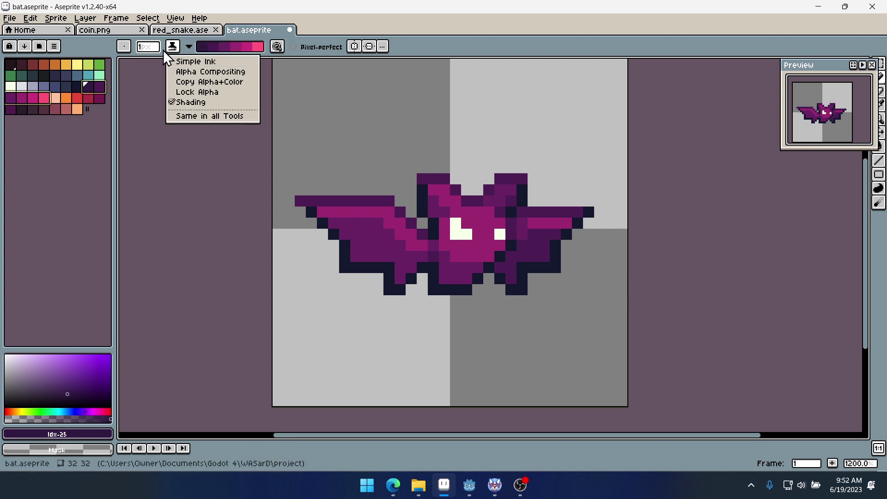
{"action": "left_click", "coordinate": [188, 47]}
{"action": "left_click", "coordinate": [189, 46]}
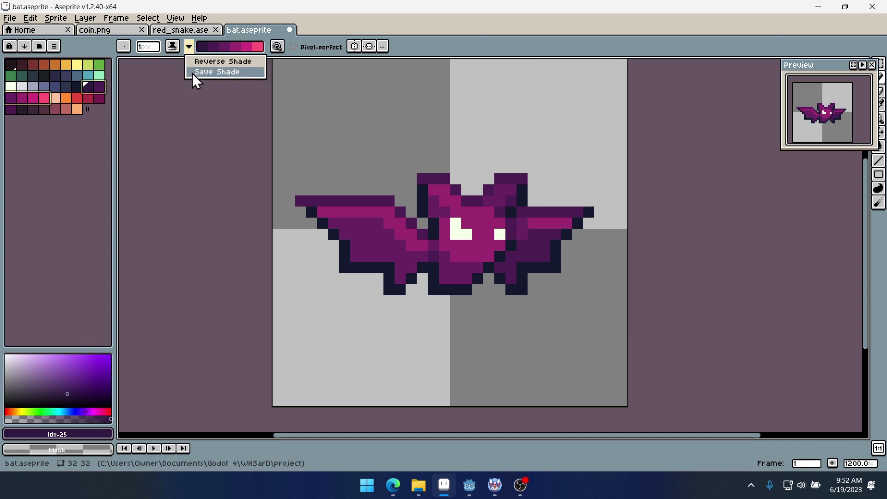
{"action": "left_click", "coordinate": [223, 72]}
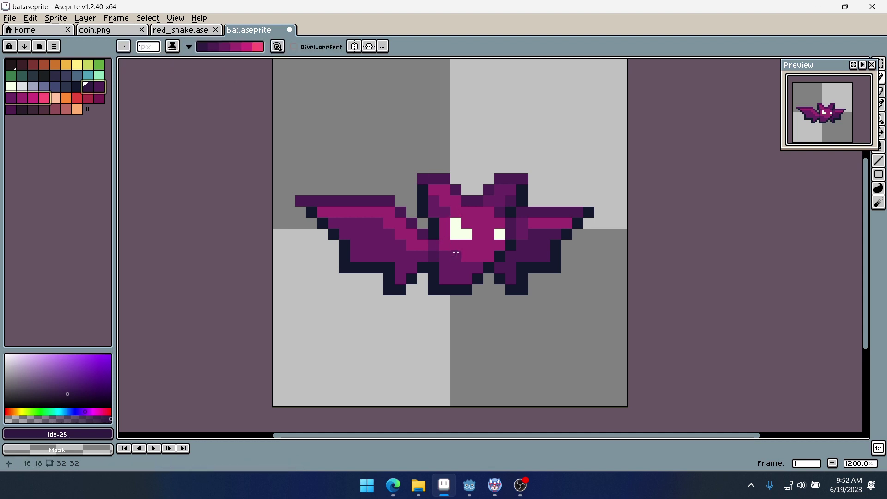
Test a darkening shade stroke, undo it, and enable Reverse Shade
{"action": "mouse_move", "coordinate": [456, 253]}
{"action": "left_mouse_down"}
{"action": "mouse_move", "coordinate": [418, 239]}
{"action": "mouse_move", "coordinate": [496, 233]}
{"action": "left_mouse_up"}
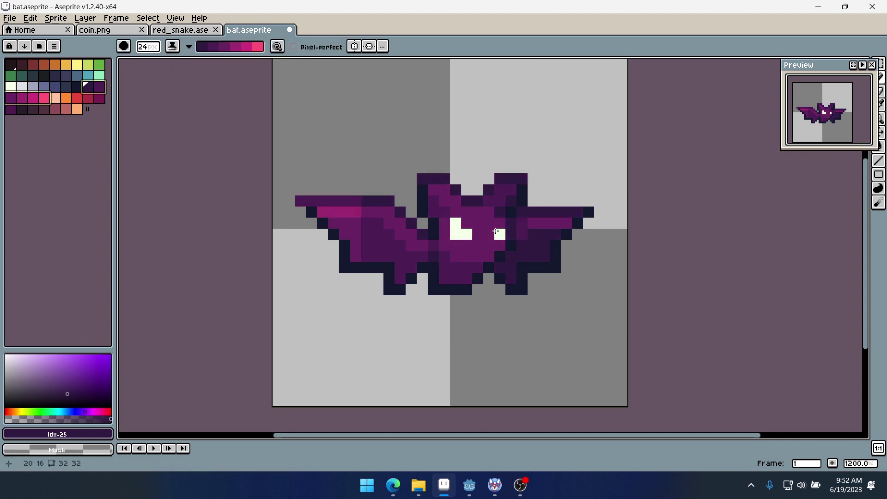
{"action": "key", "text": "ctrl+z"}
{"action": "key", "text": "ctrl+z"}
{"action": "left_click", "coordinate": [192, 49]}
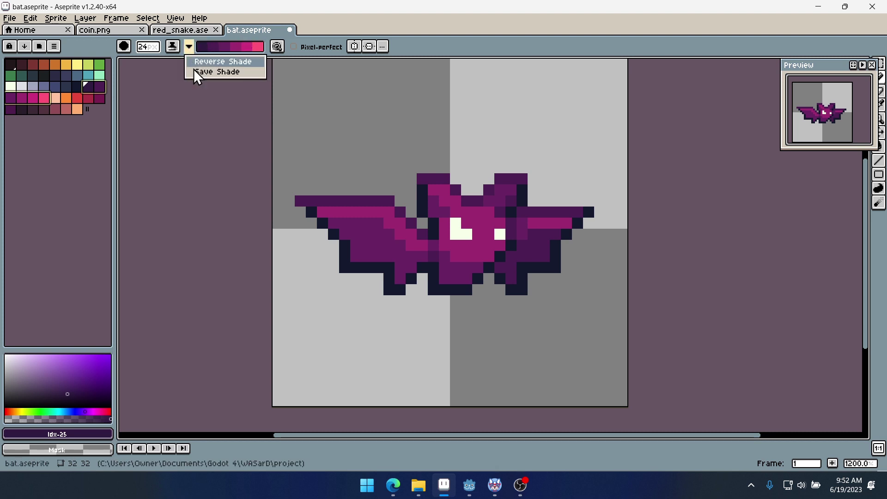
{"action": "left_click", "coordinate": [217, 64]}
Lighten the bat's wings and body to brighter pinks and save the drawing
{"action": "left_click", "coordinate": [509, 287]}
{"action": "left_click_drag", "start_coordinate": [416, 232], "coordinate": [351, 217]}
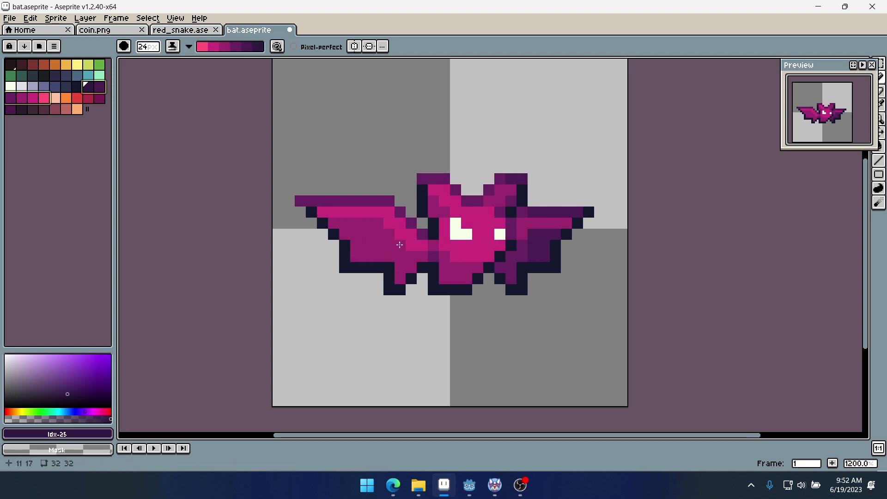
{"action": "left_click_drag", "start_coordinate": [545, 231], "coordinate": [509, 292]}
{"action": "key", "text": "ctrl+z"}
{"action": "key", "text": "ctrl+y"}
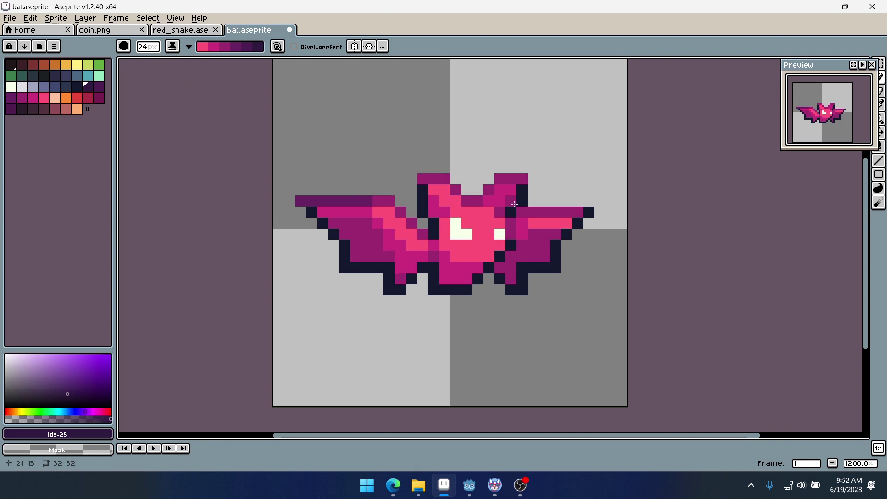
{"action": "key", "text": "ctrl+z"}
{"action": "key", "text": "ctrl+z"}
{"action": "key", "text": "ctrl+z"}
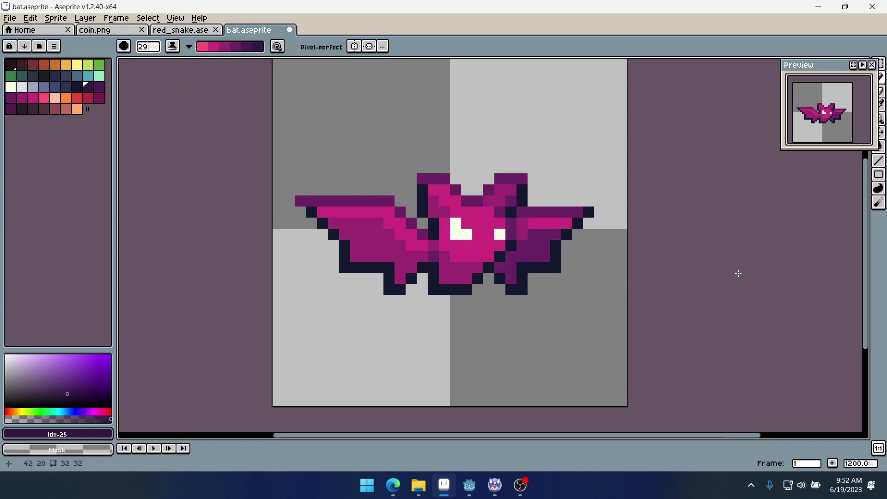
{"action": "key", "text": "ctrl+s"}
{"action": "key", "text": "ctrl+y"}
{"action": "key", "text": "ctrl+z"}
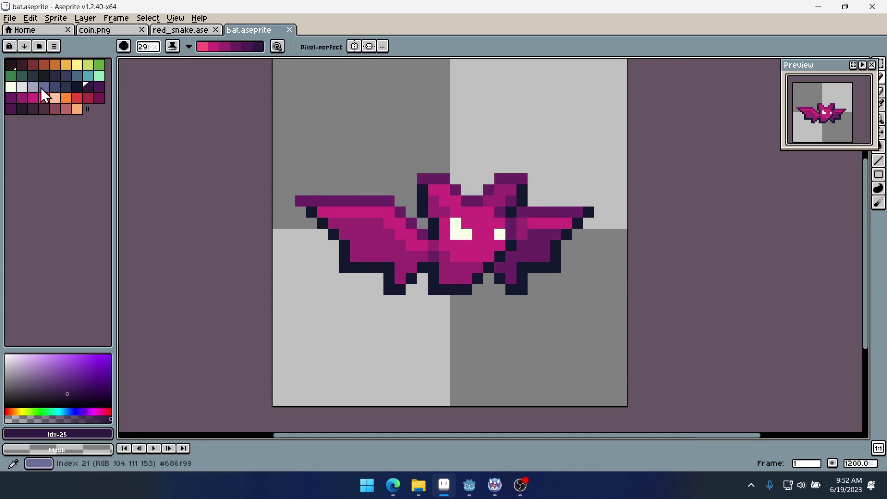
{"action": "key", "text": "ctrl+y"}
{"action": "key", "text": "ctrl+z"}
Switch the Pencil back to Simple Ink and shrink the brush size
{"action": "left_click", "coordinate": [181, 50]}
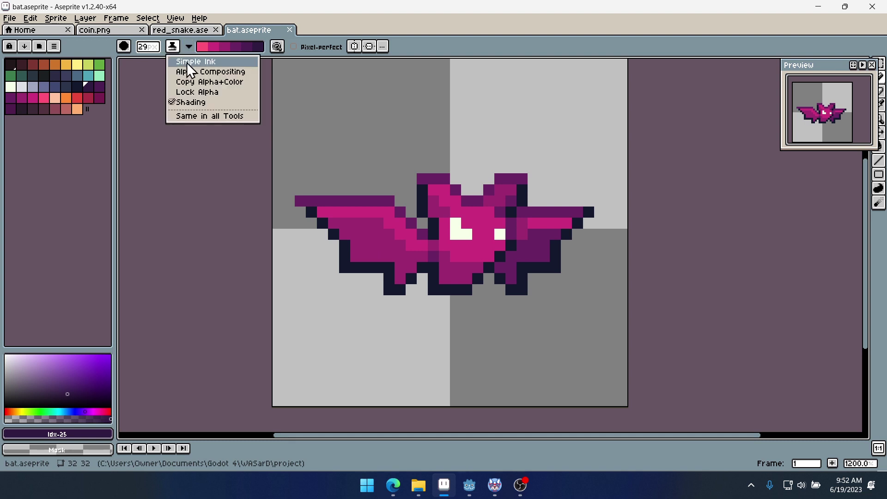
{"action": "left_click", "coordinate": [176, 54]}
{"action": "left_click", "coordinate": [175, 51]}
{"action": "left_click", "coordinate": [179, 65]}
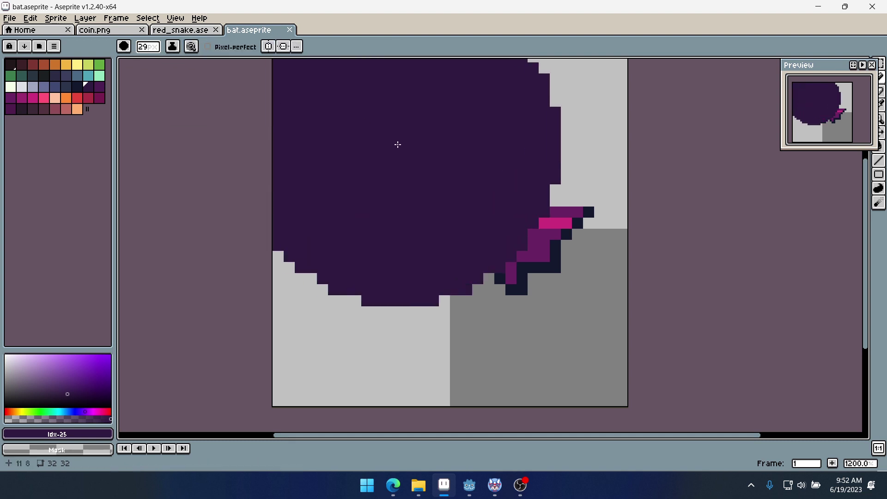
{"action": "key", "text": "minus"}
{"action": "key", "text": "minus"}
{"action": "key", "text": "minus"}
{"action": "key", "text": "minus"}
{"action": "key", "text": "minus"}
{"action": "key", "text": "minus"}
{"action": "key", "text": "minus"}
{"action": "key", "text": "minus"}
{"action": "key", "text": "minus"}
{"action": "key", "text": "minus"}
{"action": "key", "text": "minus"}
{"action": "key", "text": "minus"}
{"action": "key", "text": "minus"}
{"action": "key", "text": "minus"}
{"action": "key", "text": "minus"}
{"action": "key", "text": "minus"}
{"action": "key", "text": "minus"}
{"action": "key", "text": "minus"}
{"action": "key", "text": "minus"}
{"action": "key", "text": "minus"}
{"action": "key", "text": "minus"}
{"action": "key", "text": "minus"}
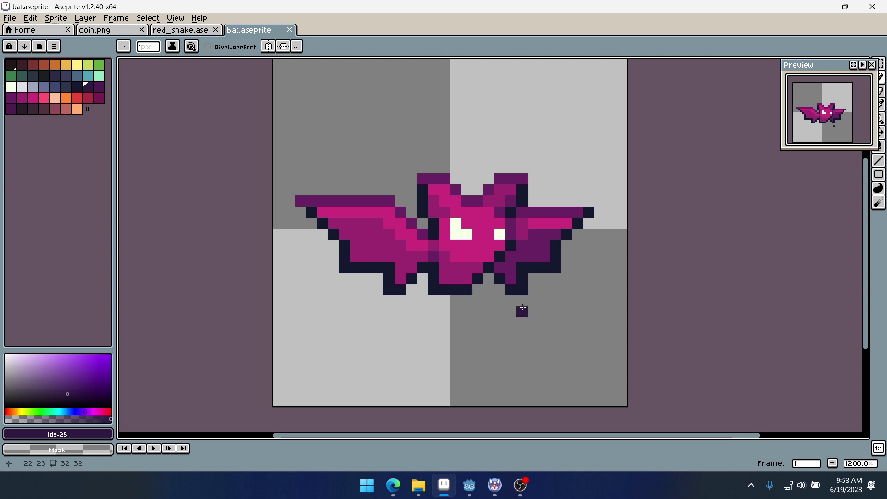
Save bat.aseprite and export it as a sprite sheet, overwriting bat.png
{"action": "key", "text": "ctrl+s"}
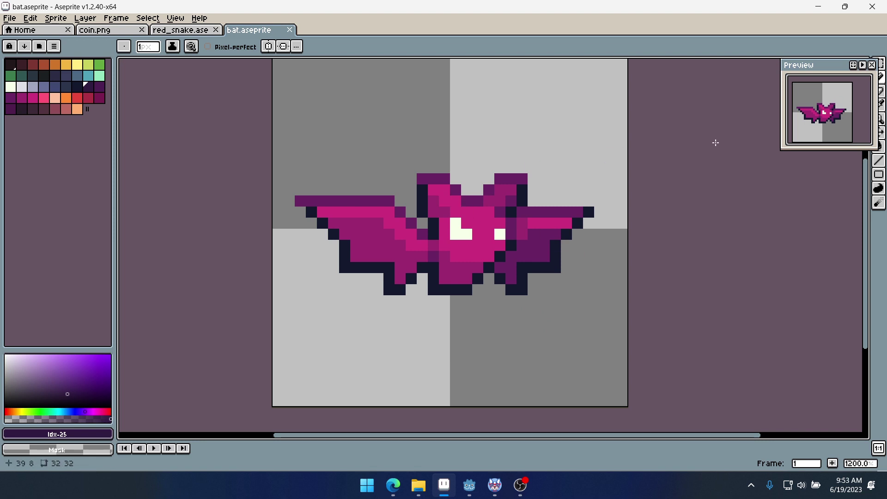
{"action": "left_click", "coordinate": [10, 19]}
{"action": "left_click", "coordinate": [50, 125]}
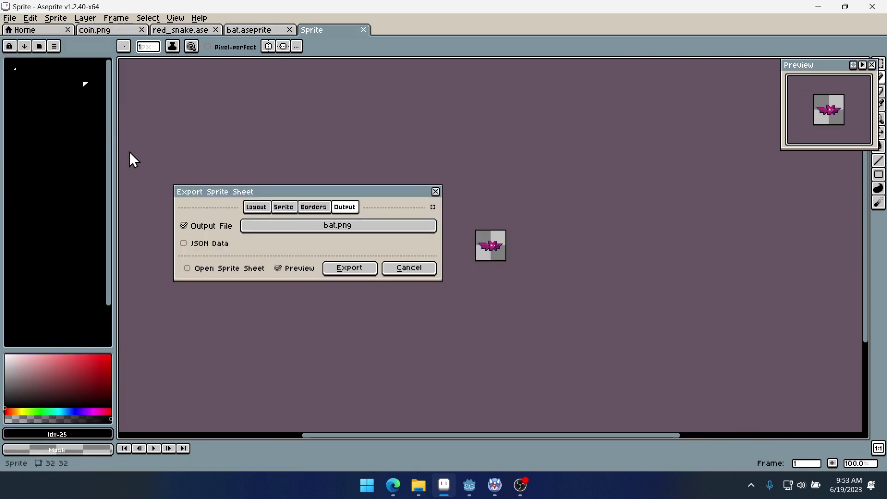
{"action": "left_click", "coordinate": [360, 266]}
{"action": "left_click", "coordinate": [419, 268]}
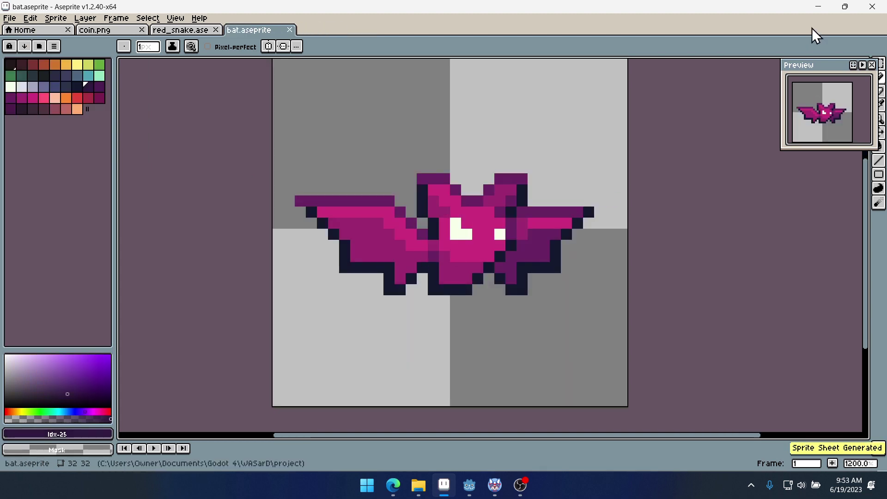
Zoom and pan the Godot viewport onto the brighter magenta bats, then return to Aseprite
{"action": "left_click", "coordinate": [817, 7]}
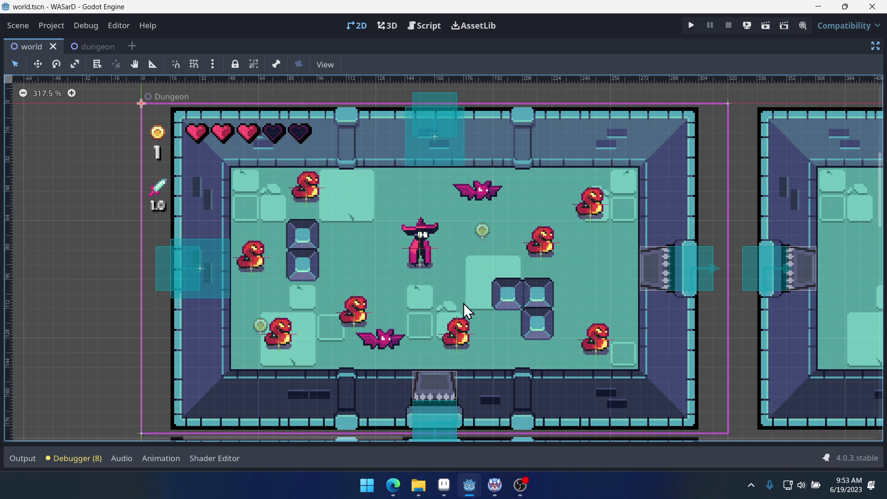
{"action": "scroll", "coordinate": [432, 323], "scroll_direction": "up", "scroll_amount": 1}
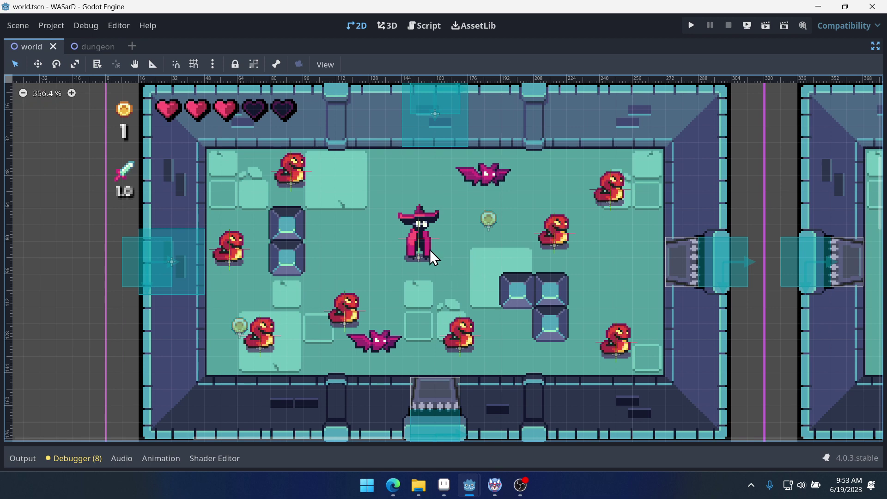
{"action": "scroll", "coordinate": [380, 300], "scroll_direction": "down", "scroll_amount": 1}
{"action": "scroll", "coordinate": [488, 295], "scroll_direction": "up", "scroll_amount": 2}
{"action": "left_click_drag", "start_coordinate": [521, 282], "coordinate": [511, 289]}
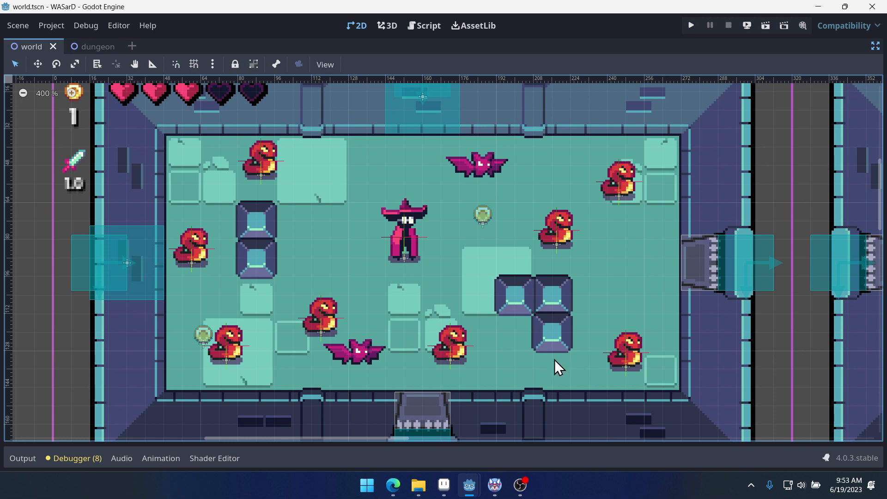
{"action": "key", "text": "alt+Tab"}
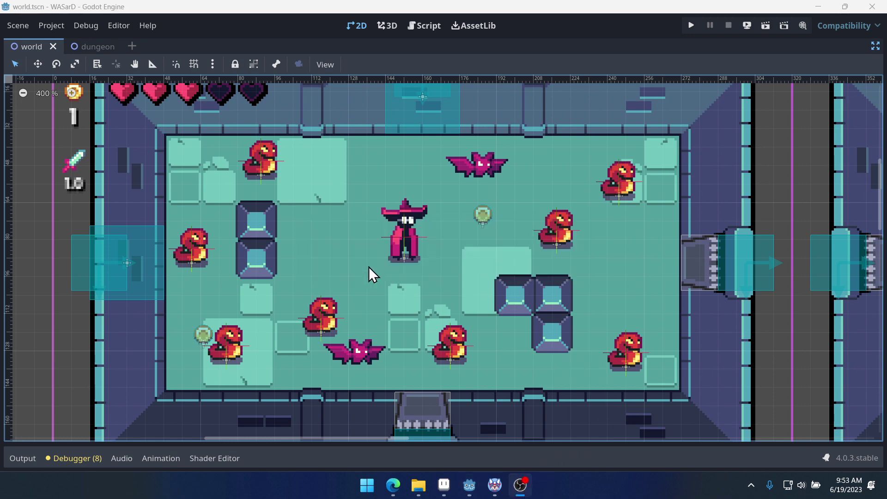
{"action": "left_click", "coordinate": [443, 485]}
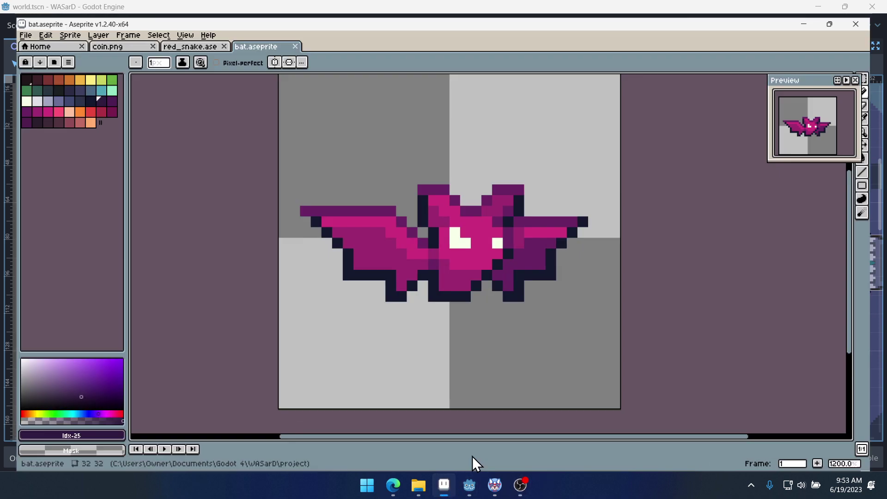